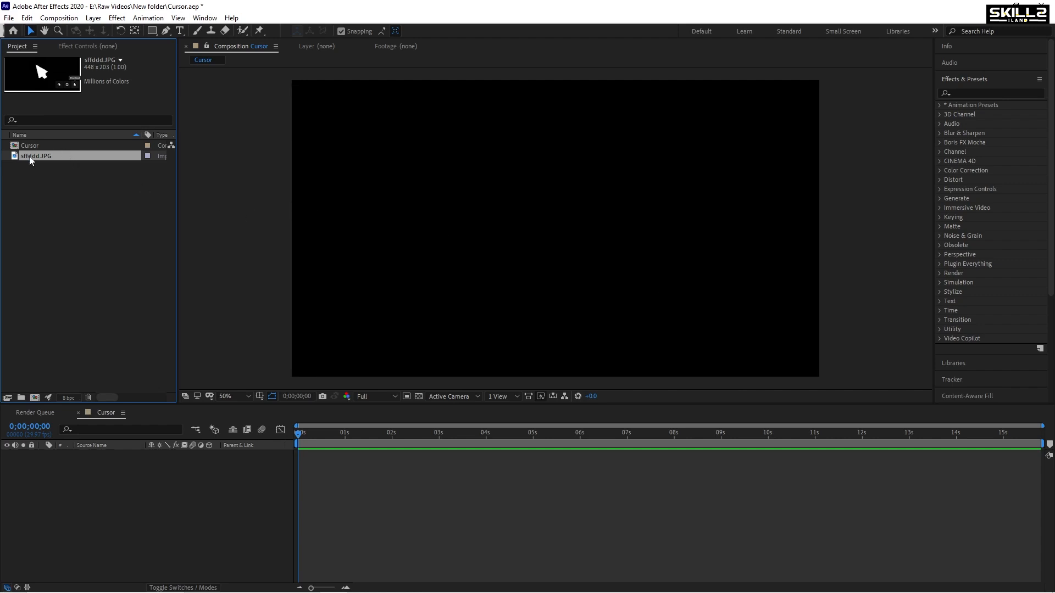
# - Add the sffddd.JPG reference image to the Cursor composition and create an empty shape layer above it
pyautogui.moveTo(30, 158); pyautogui.dragTo(83, 492)
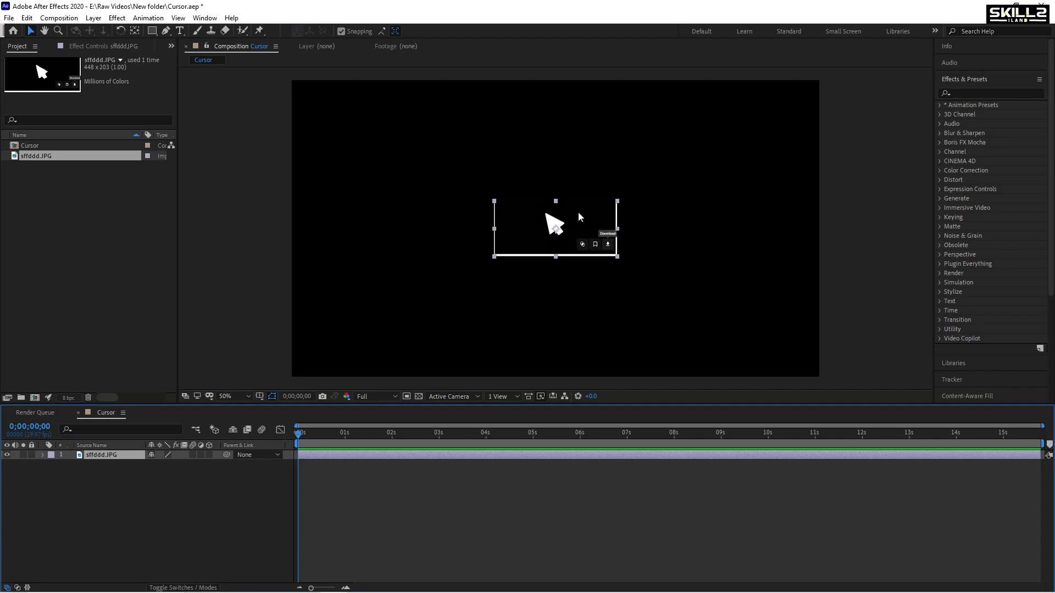
pyautogui.scroll(4, 566, 225)
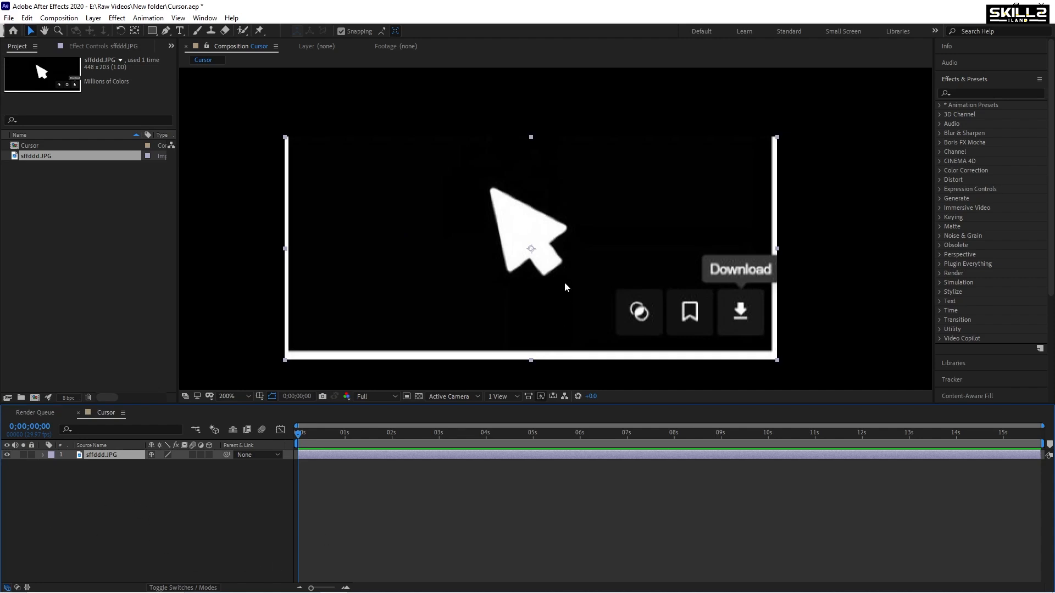
pyautogui.rightClick(108, 495)
pyautogui.moveTo(158, 369)
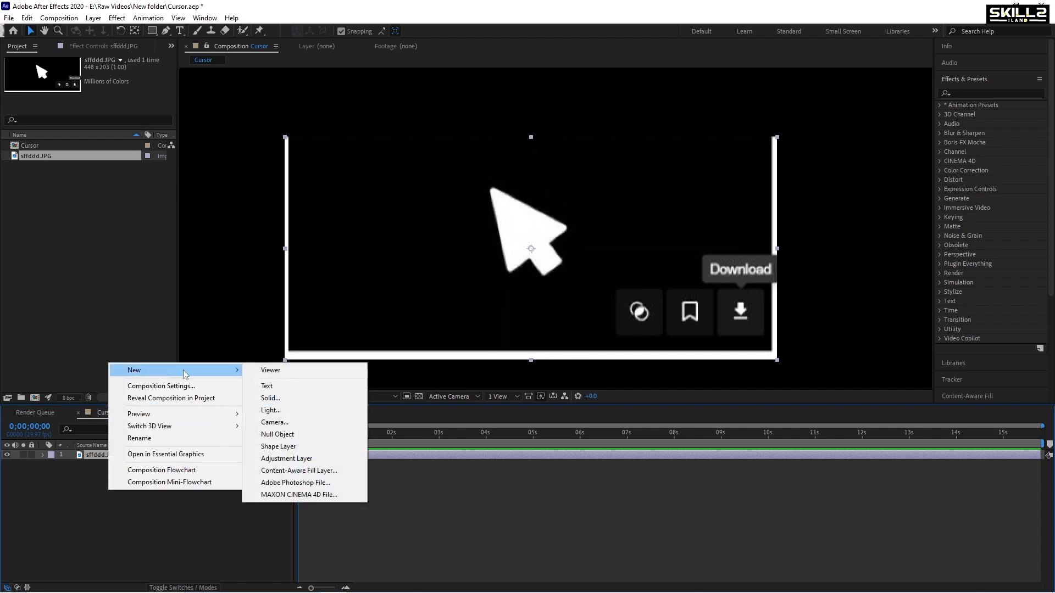
pyautogui.click(303, 446)
# - Trace the white arrow in the reference image as a closed seven-point shape with the Pen tool
pyautogui.press('q')
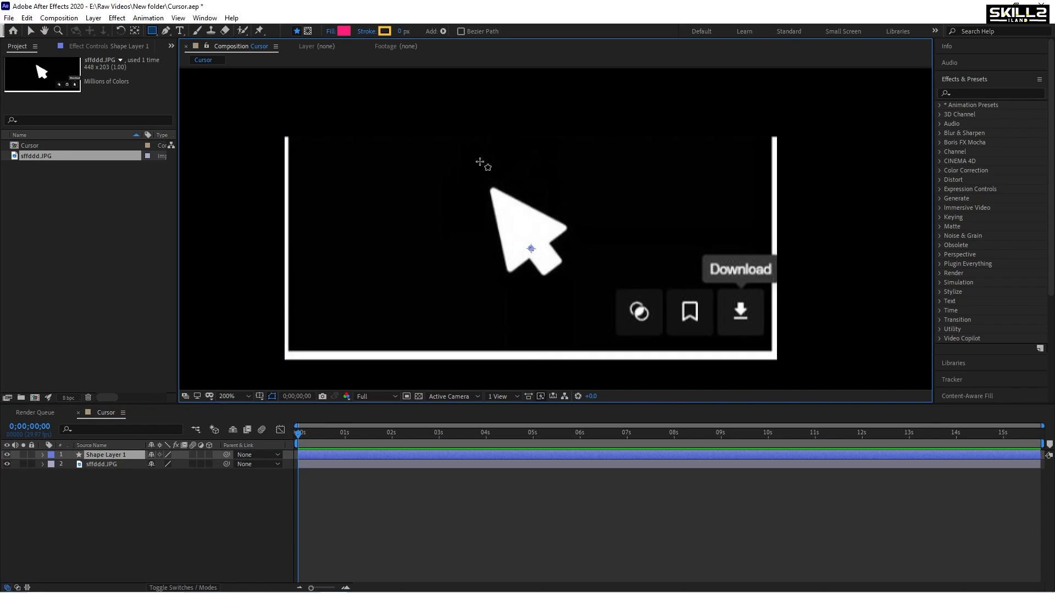
pyautogui.scroll(2, 501, 223)
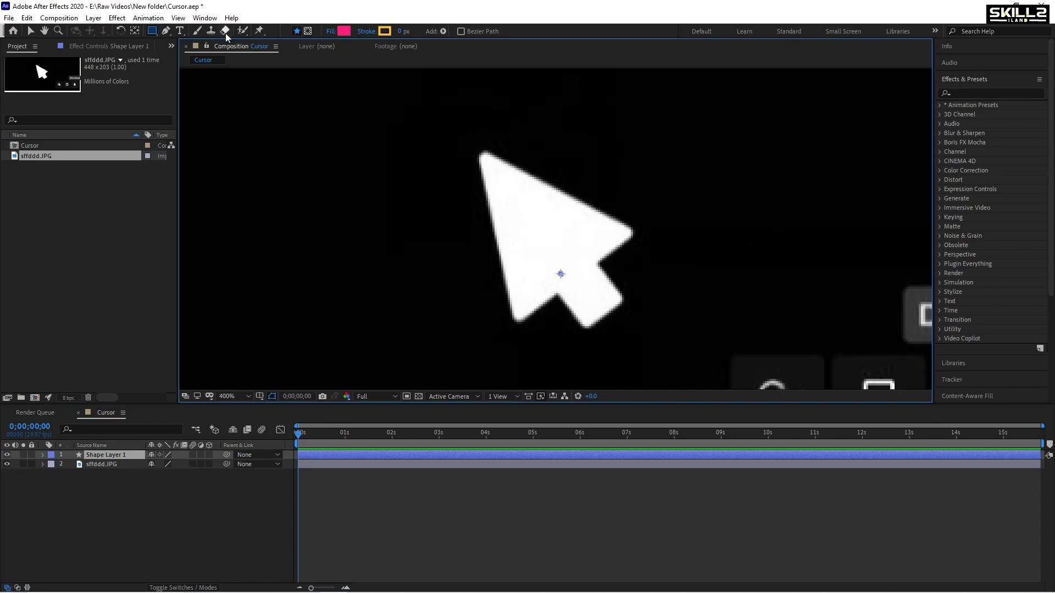
pyautogui.click(166, 31)
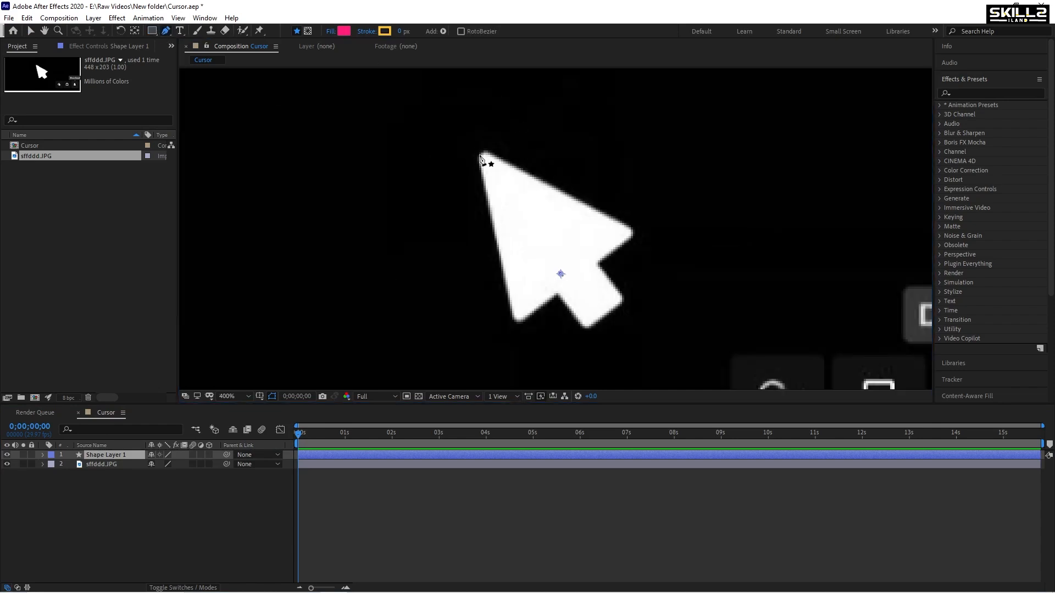
pyautogui.click(481, 154)
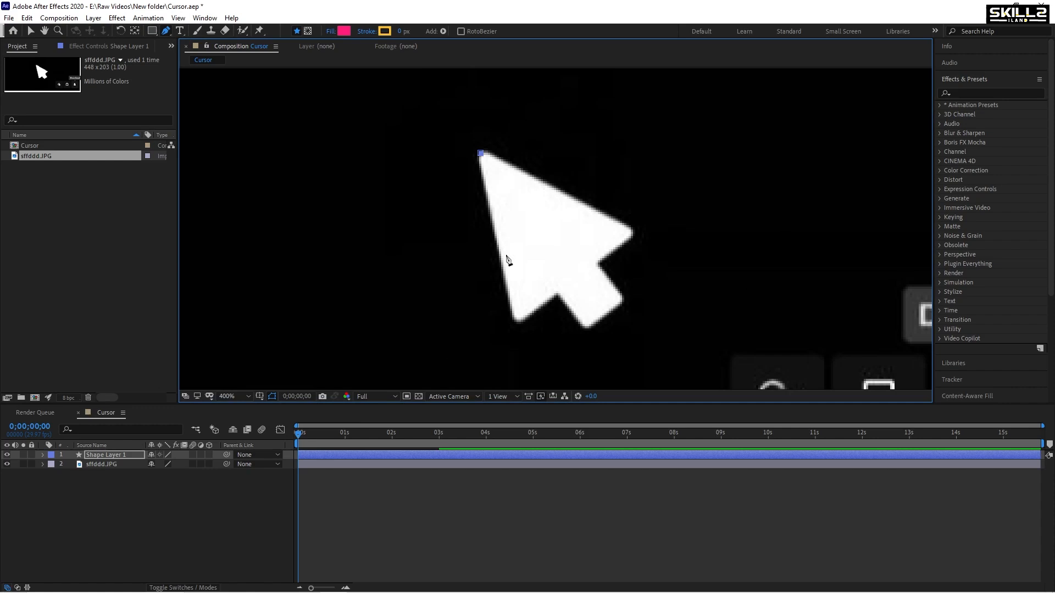
pyautogui.click(518, 323)
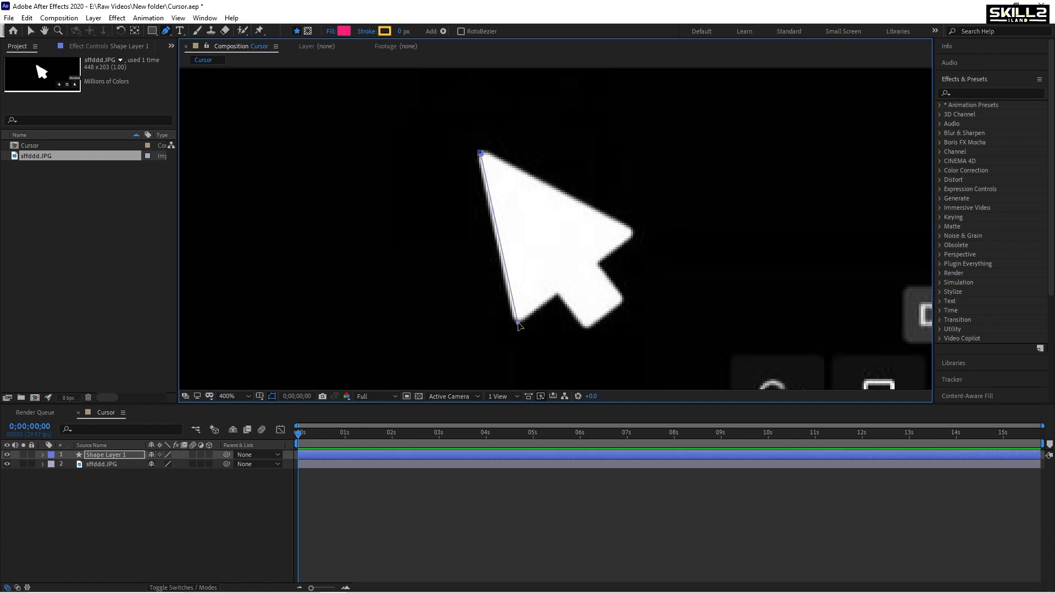
pyautogui.click(557, 295)
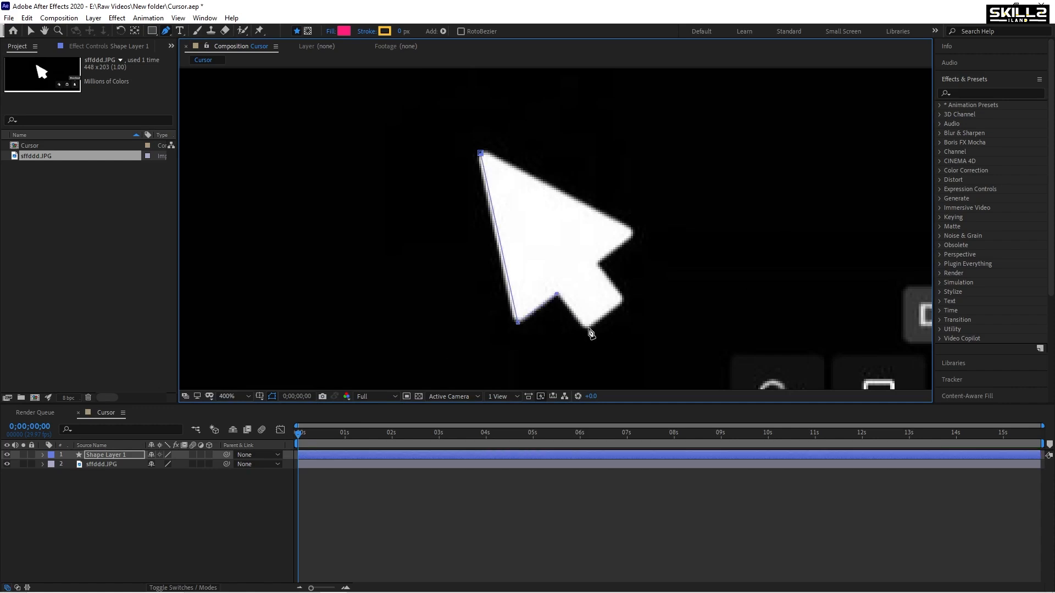
pyautogui.click(586, 328)
pyautogui.click(624, 302)
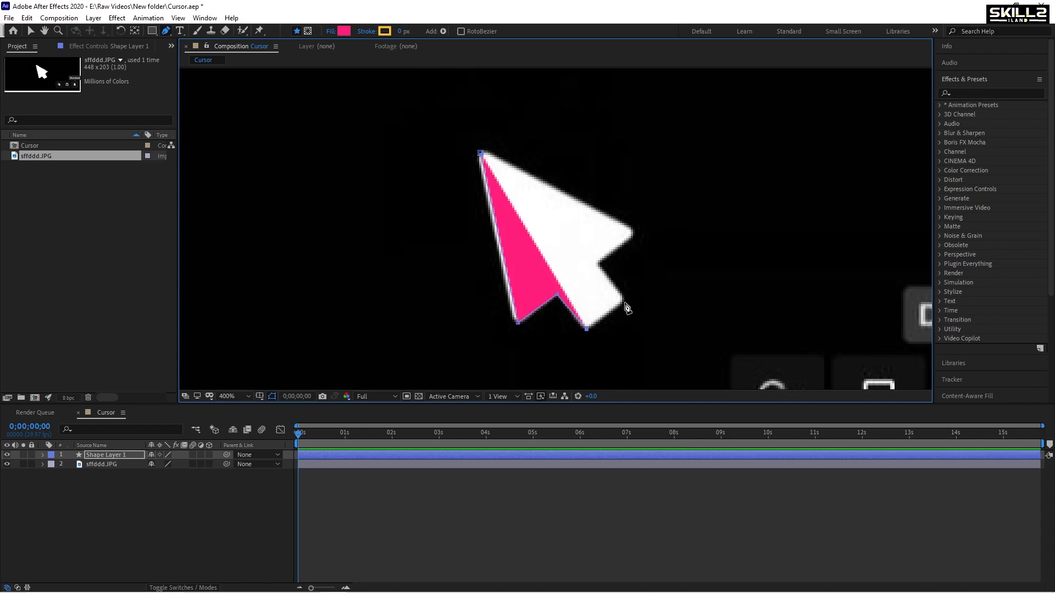
pyautogui.click(598, 265)
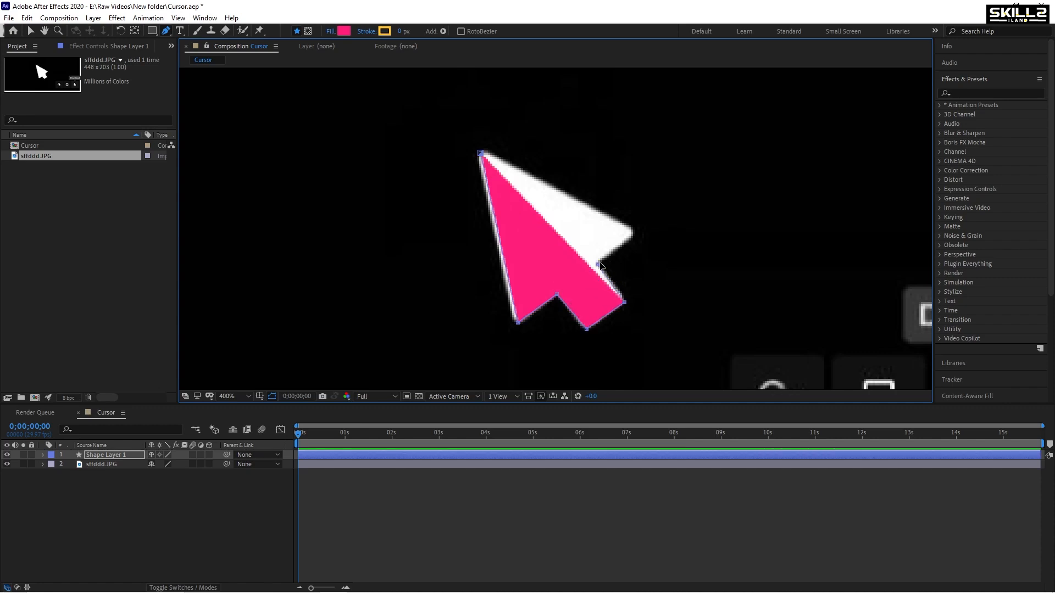
pyautogui.click(635, 234)
pyautogui.click(481, 153)
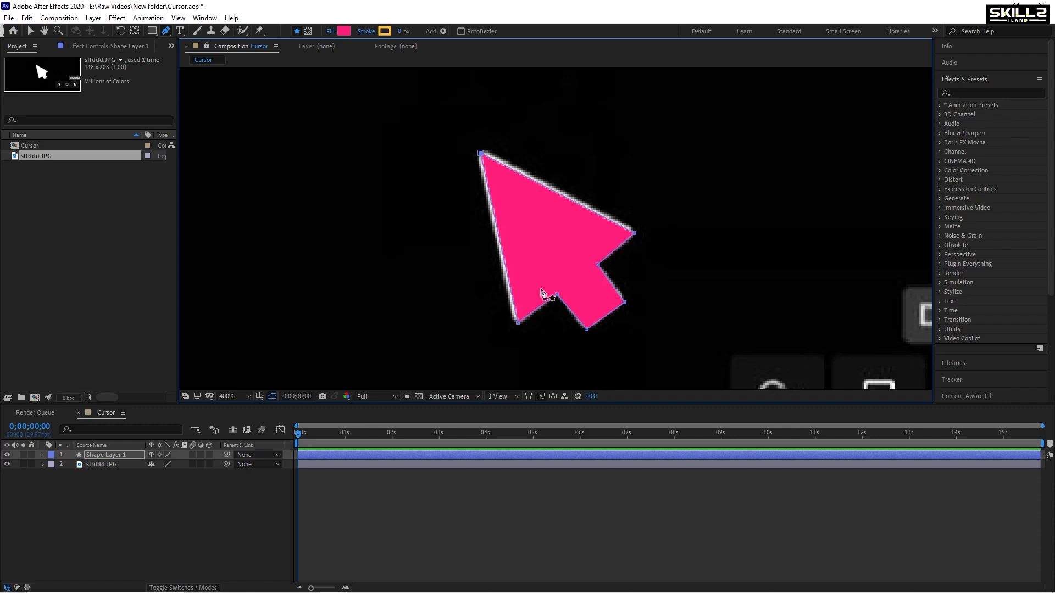
# - Delete the sffddd.JPG layer from the composition and center the anchor point on the arrow shape
pyautogui.click(99, 466)
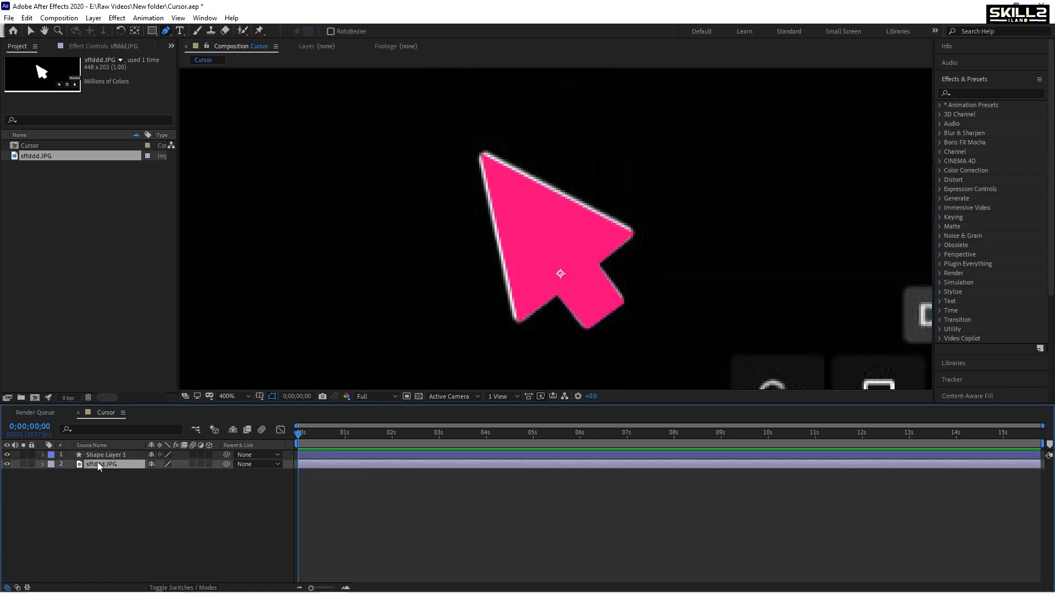
pyautogui.press('Delete')
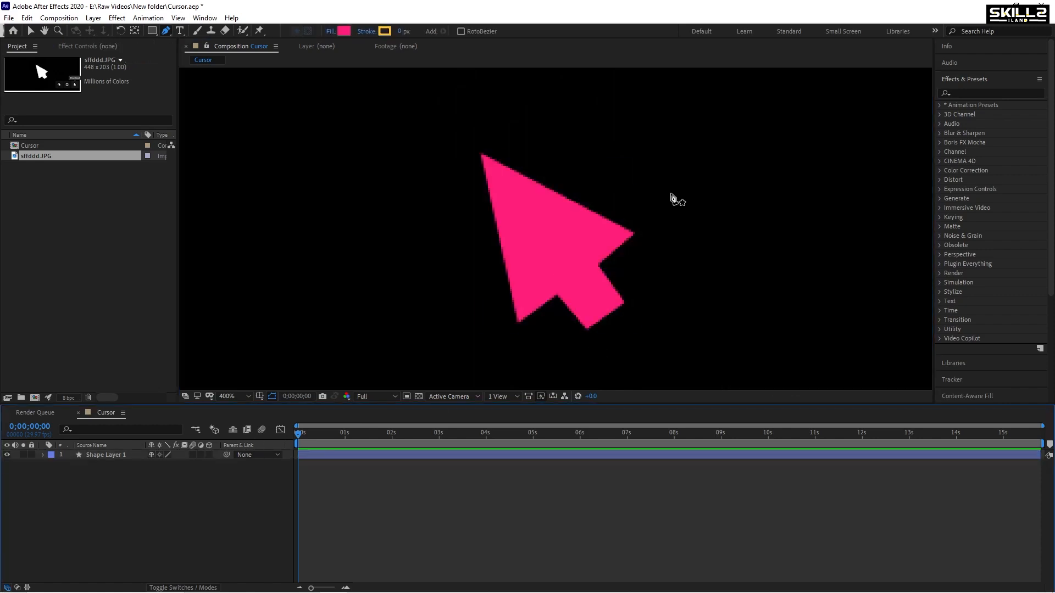
pyautogui.click(104, 454)
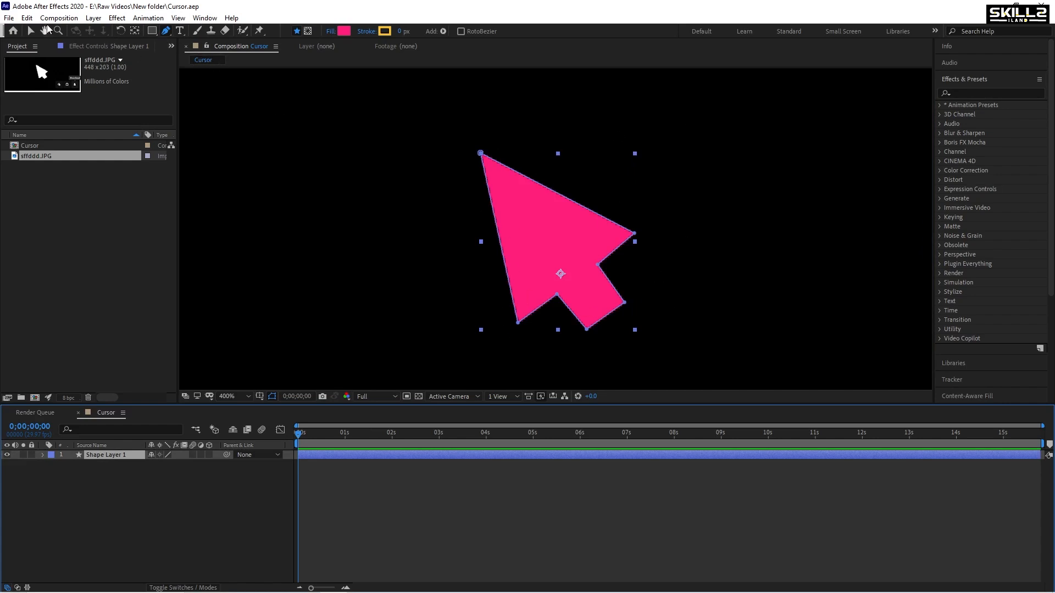
pyautogui.click(134, 31)
pyautogui.hotkey('ctrl', 'alt', 'Home')
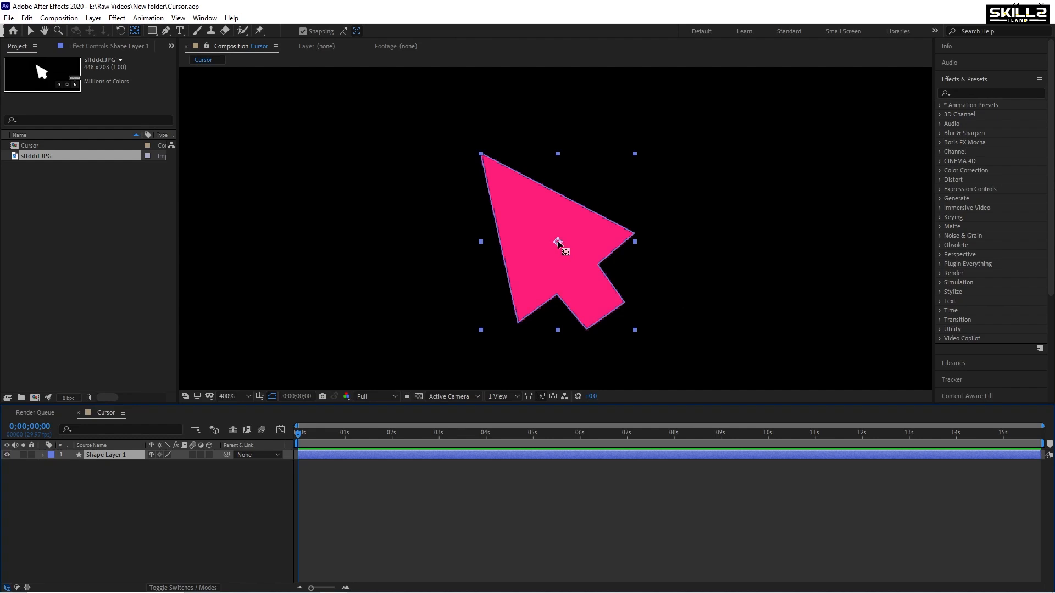
pyautogui.click(558, 243)
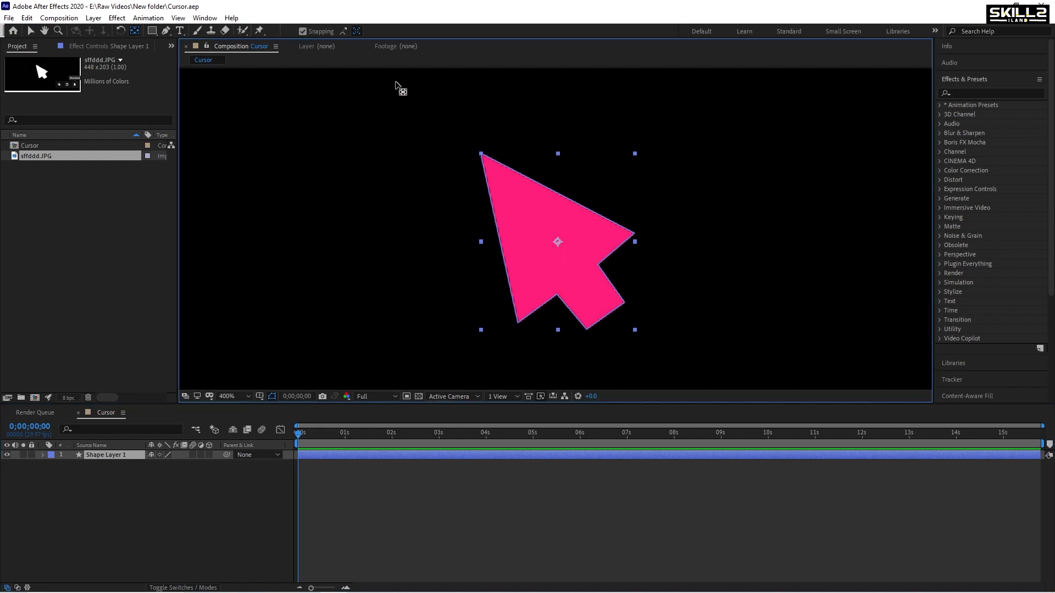
pyautogui.press('v')
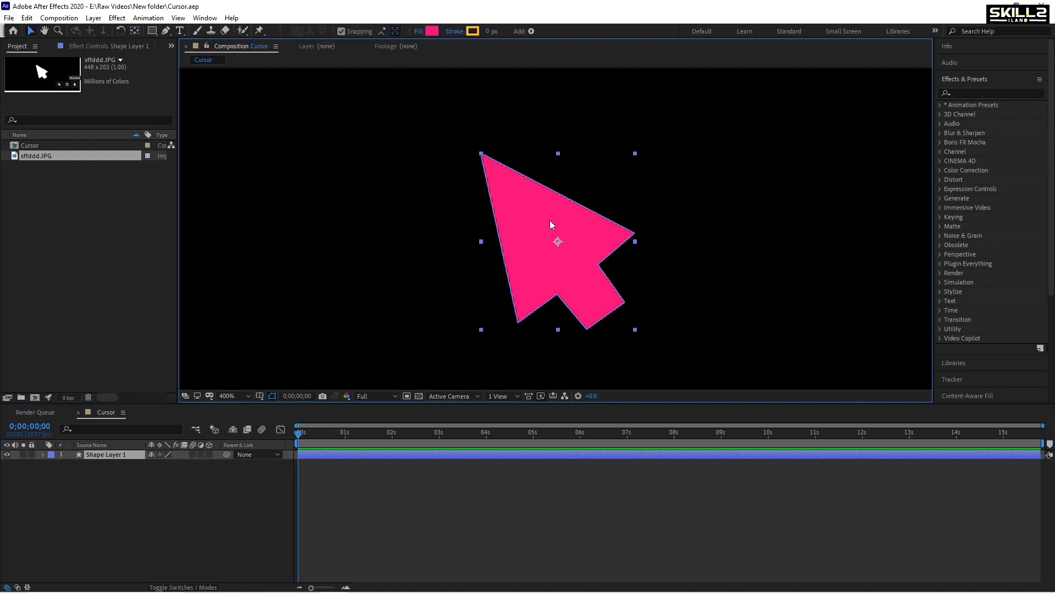
# - Change the fill color of the arrow shape to white
pyautogui.click(434, 33)
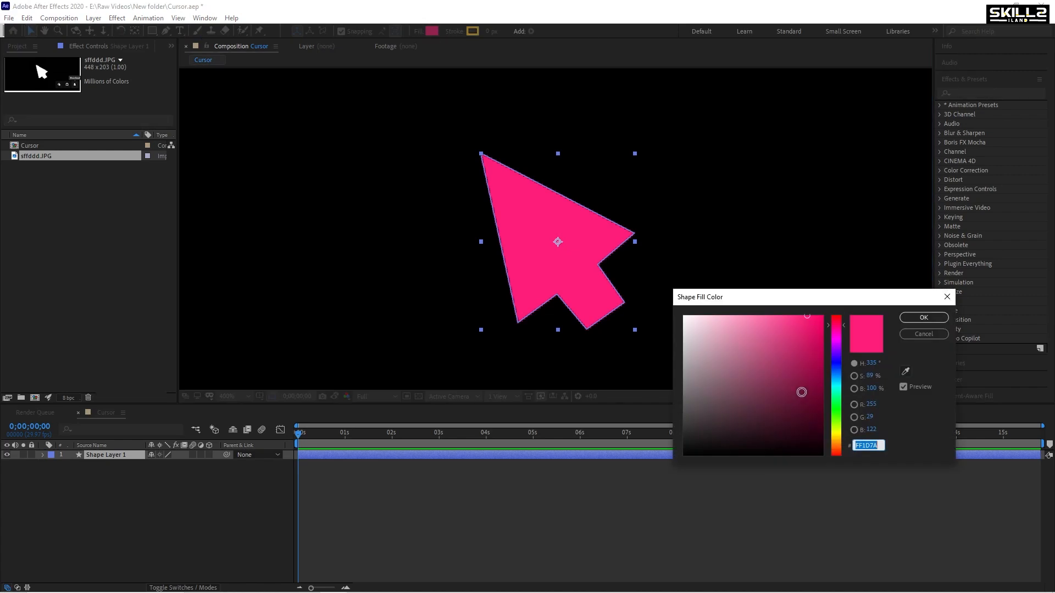
pyautogui.moveTo(754, 348); pyautogui.dragTo(653, 300)
pyautogui.click(924, 317)
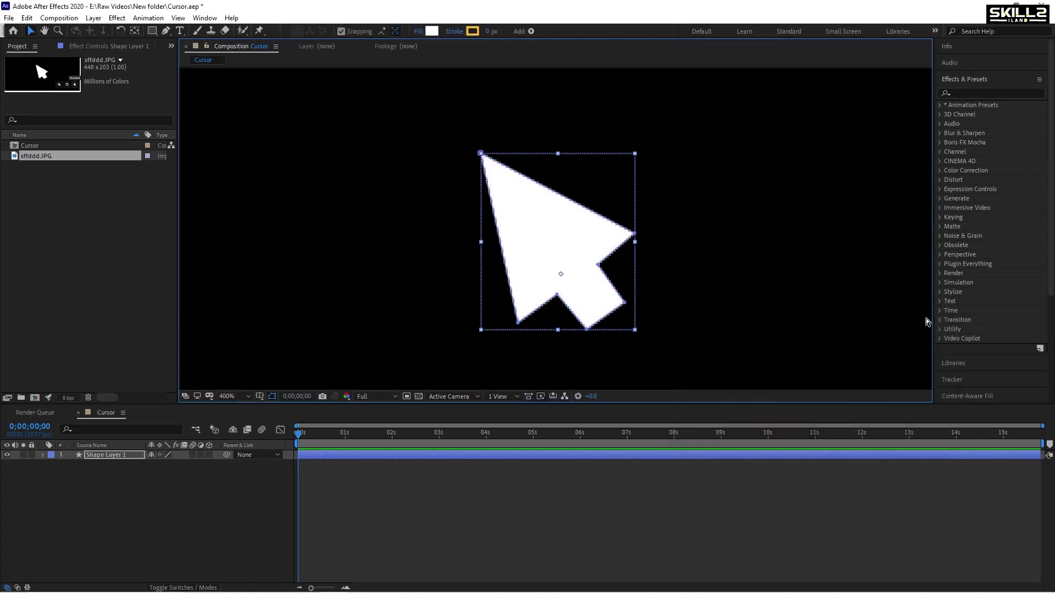
# - Scale the arrow shape layer up to 213% and save the project
pyautogui.scroll(-4, 423, 217)
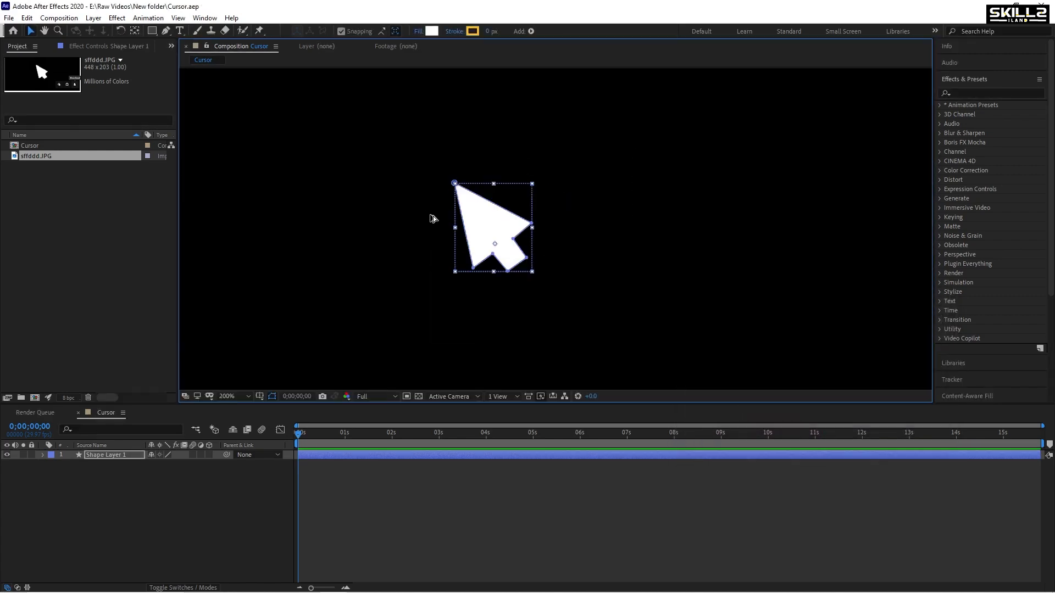
pyautogui.scroll(-2, 578, 248)
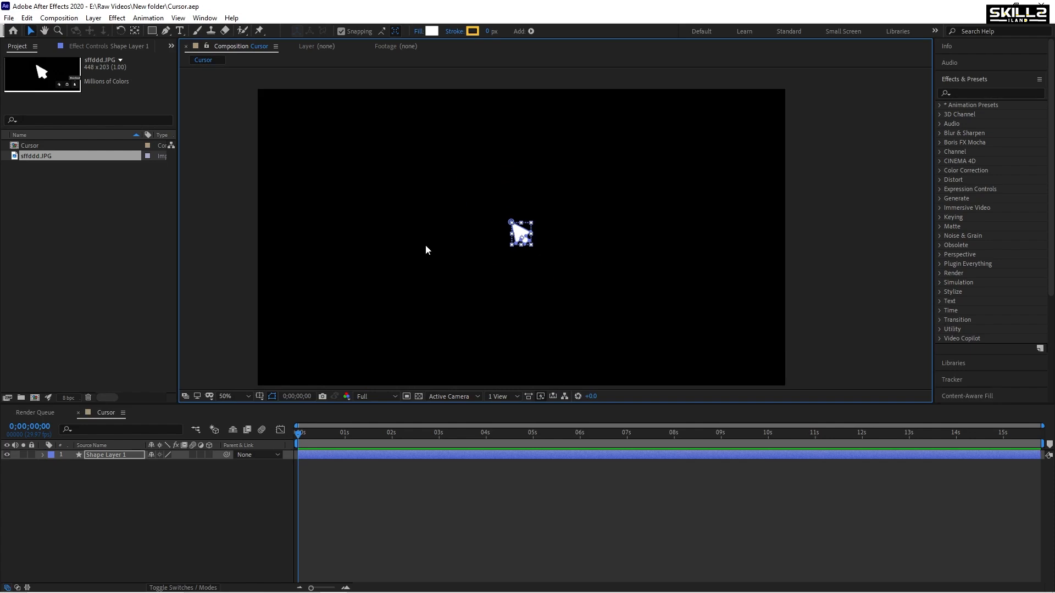
pyautogui.moveTo(418, 275); pyautogui.dragTo(413, 265)
pyautogui.click(121, 482)
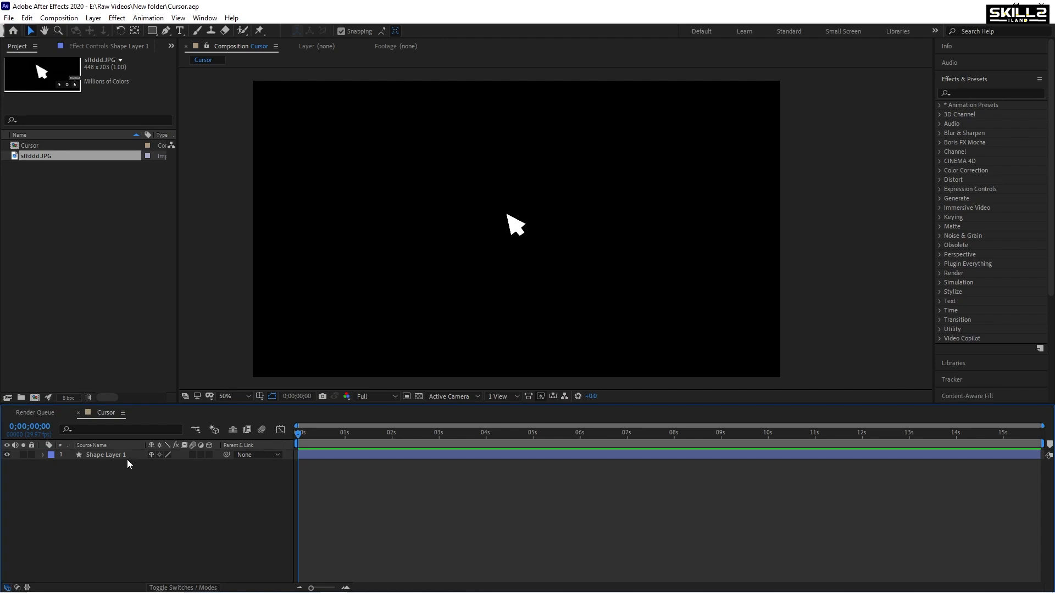
pyautogui.click(103, 456)
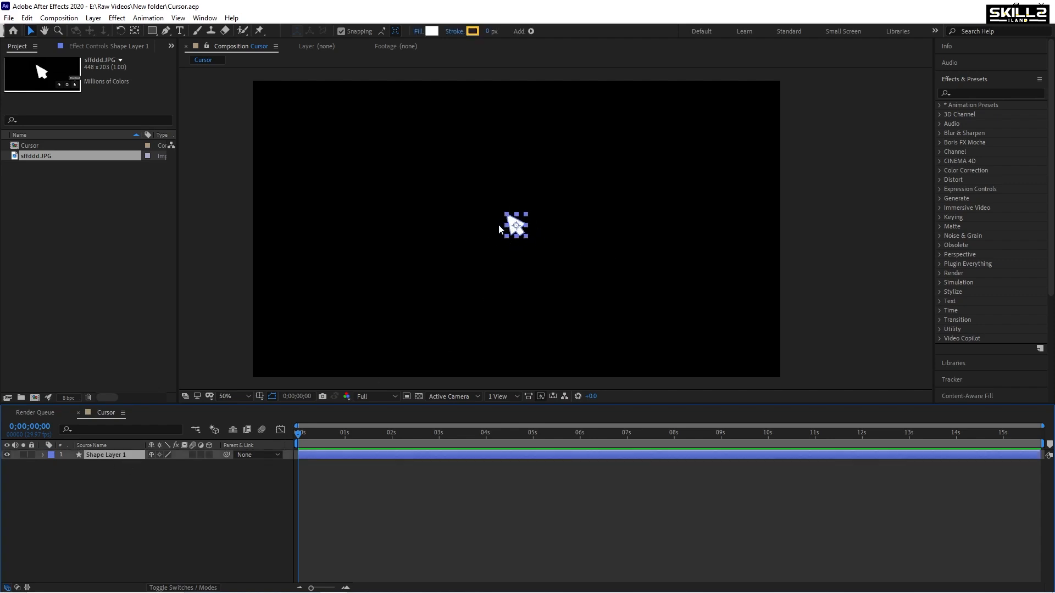
pyautogui.press('s')
pyautogui.moveTo(165, 464); pyautogui.dragTo(241, 466)
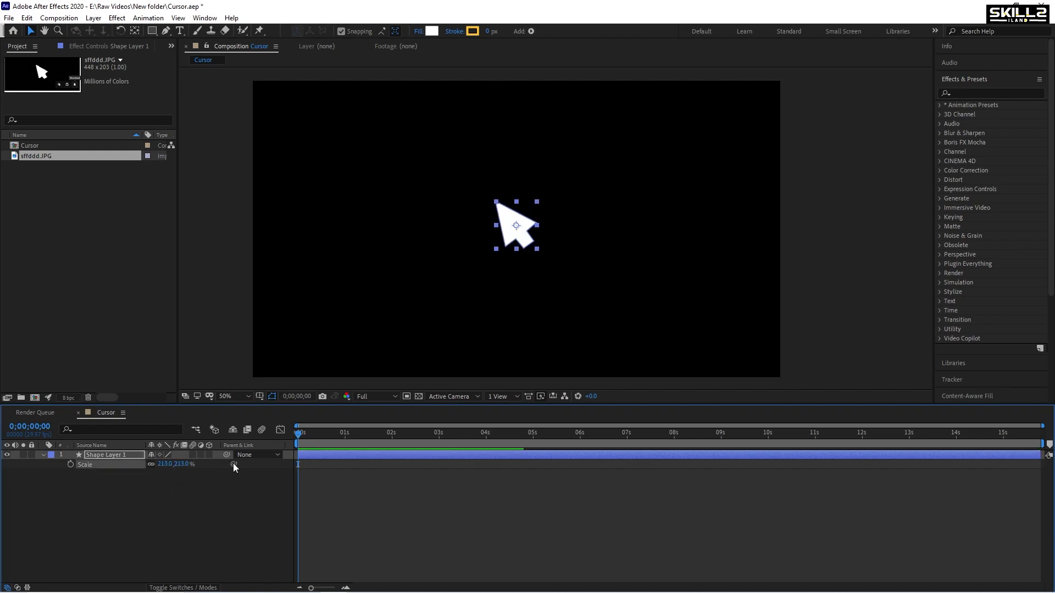
pyautogui.hotkey('ctrl', 's')
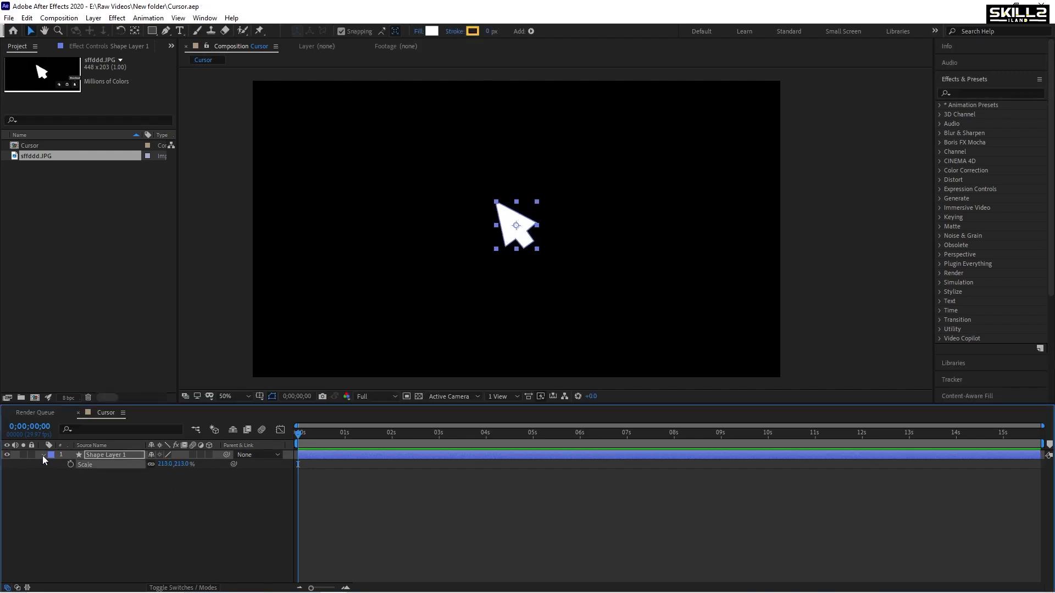
pyautogui.click(43, 456)
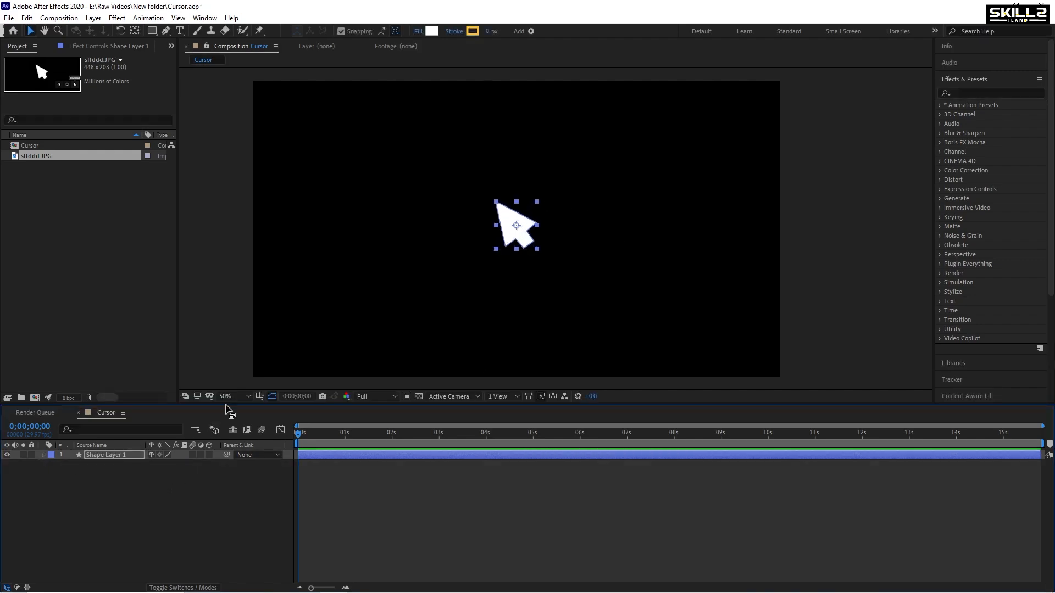
# - Show the Title/Action Safe guides and move the arrow below and to the right of the frame center, at about 1185, 752
pyautogui.click(259, 397)
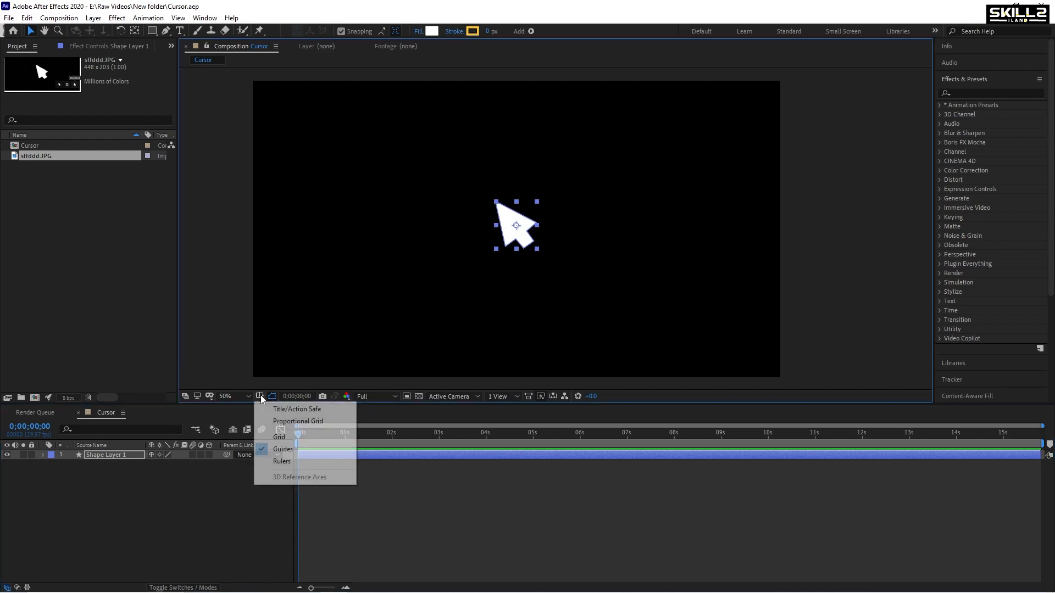
pyautogui.click(317, 413)
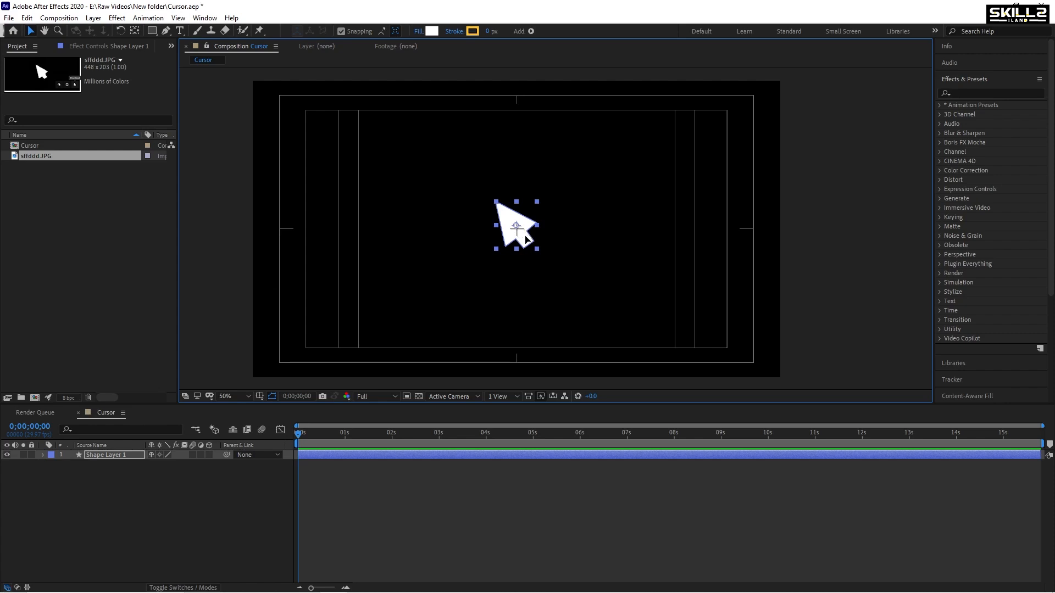
pyautogui.moveTo(526, 238); pyautogui.dragTo(572, 276)
pyautogui.hotkey('ctrl', 's')
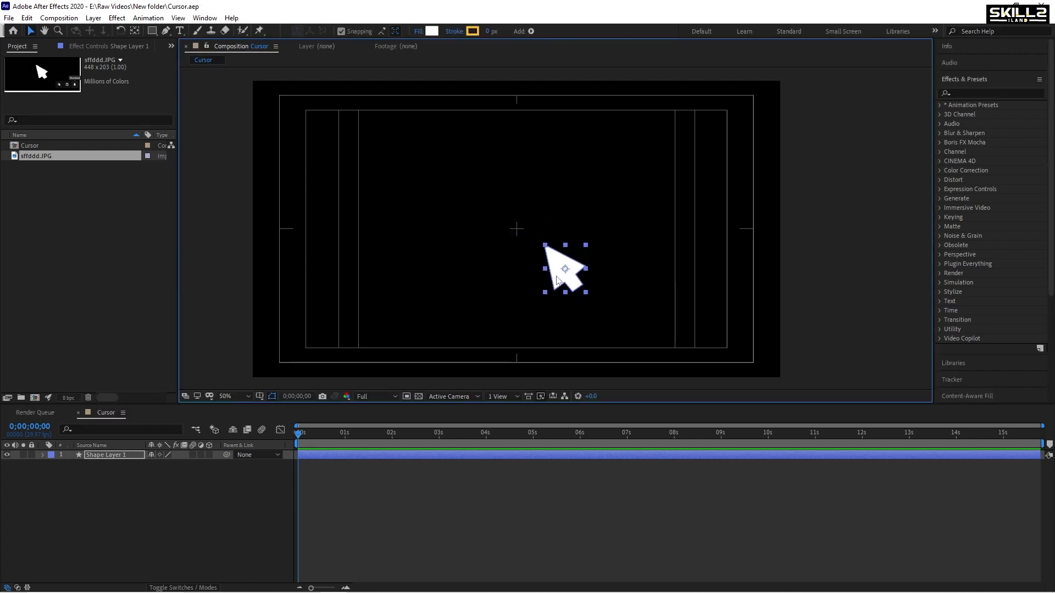
pyautogui.scroll(2, 541, 271)
pyautogui.moveTo(575, 277); pyautogui.dragTo(606, 320)
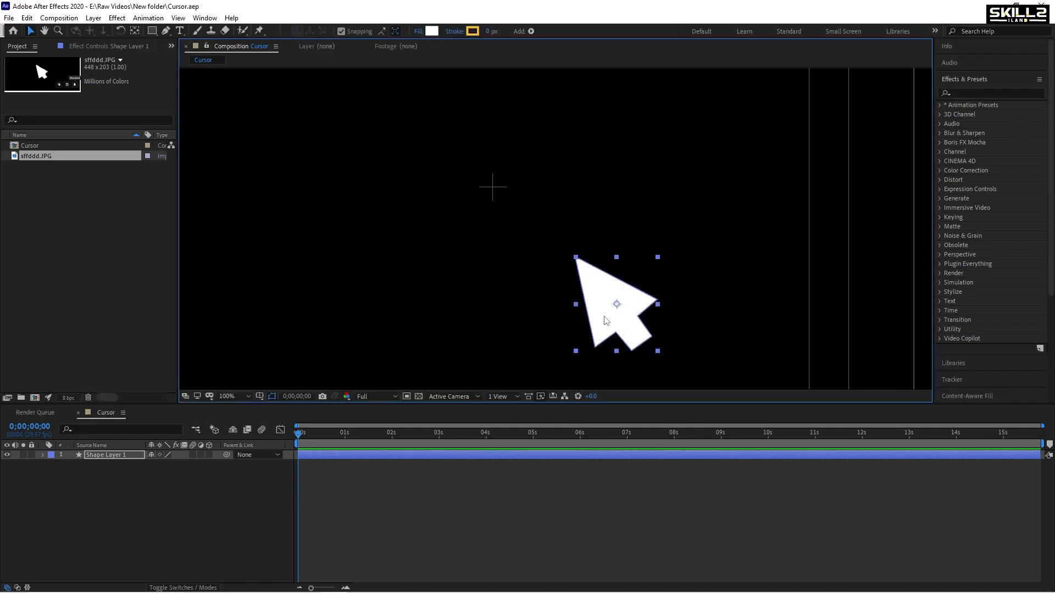
# - Set starting Position and Opacity keyframes for the arrow shape layer at 0;00;00;00
pyautogui.press('p')
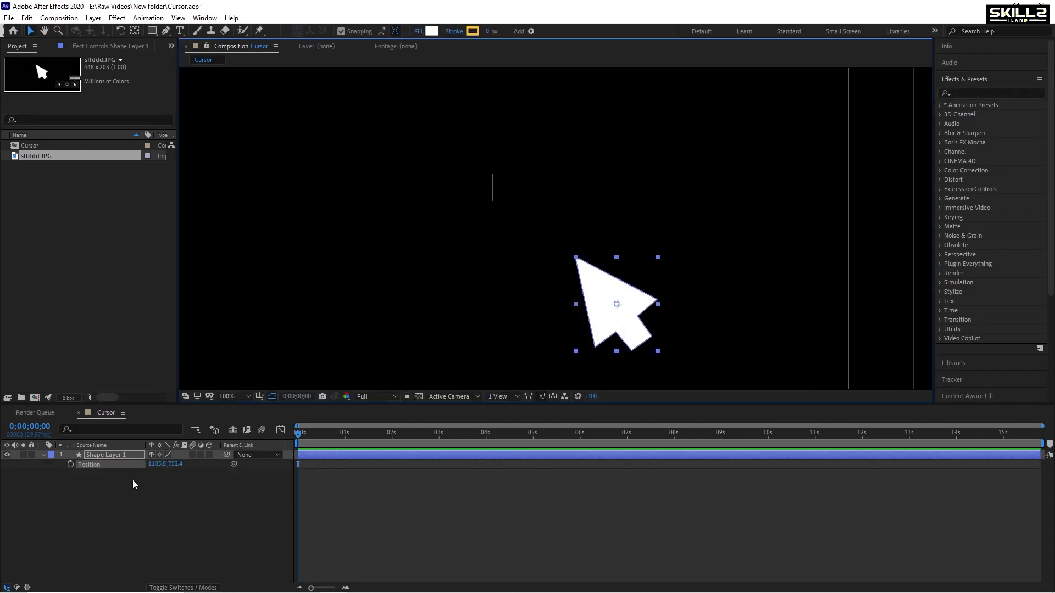
pyautogui.hotkey('shift', 't')
pyautogui.click(70, 464)
pyautogui.click(71, 474)
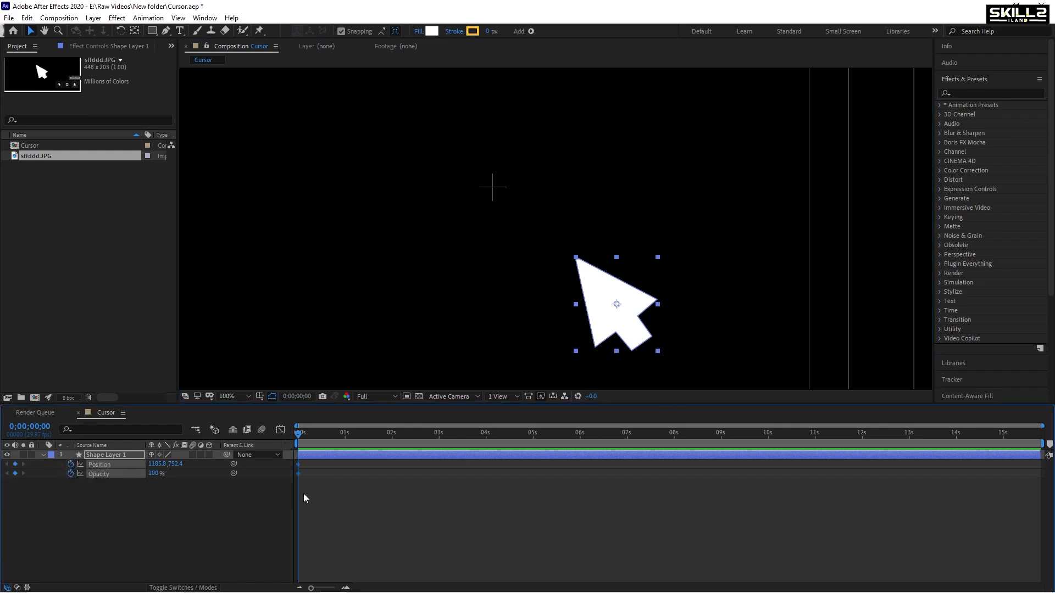
# - At 0;00;00;20, move the arrow up and left to the frame center, keyframing its position at about 1017, 554
pyautogui.moveTo(300, 464)
pyautogui.press('=')
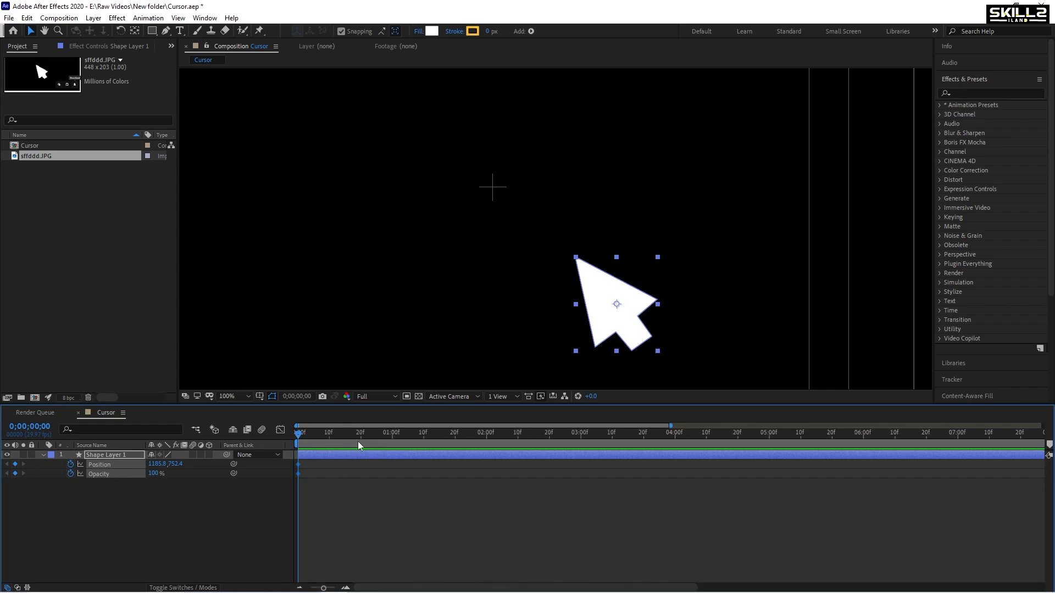
pyautogui.moveTo(345, 437); pyautogui.dragTo(361, 441)
pyautogui.moveTo(603, 327); pyautogui.dragTo(519, 217)
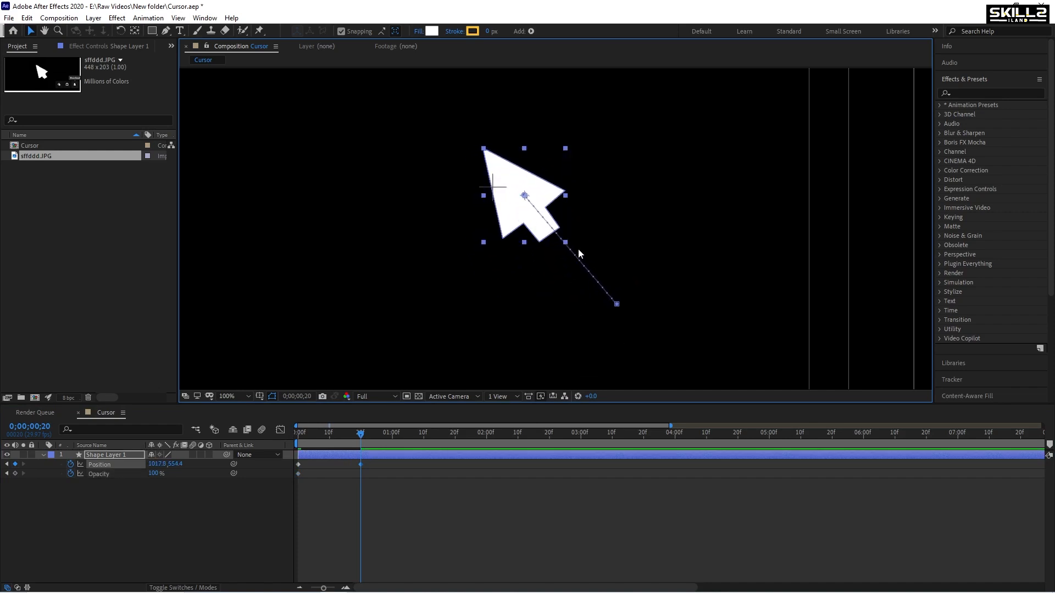
# - Keyframe the arrow's Opacity at 100% at 0;00;00;20, set its starting keyframe at 0;00;00;00 to 0%, and save the project
pyautogui.hotkey('ctrl', 's')
pyautogui.click(15, 474)
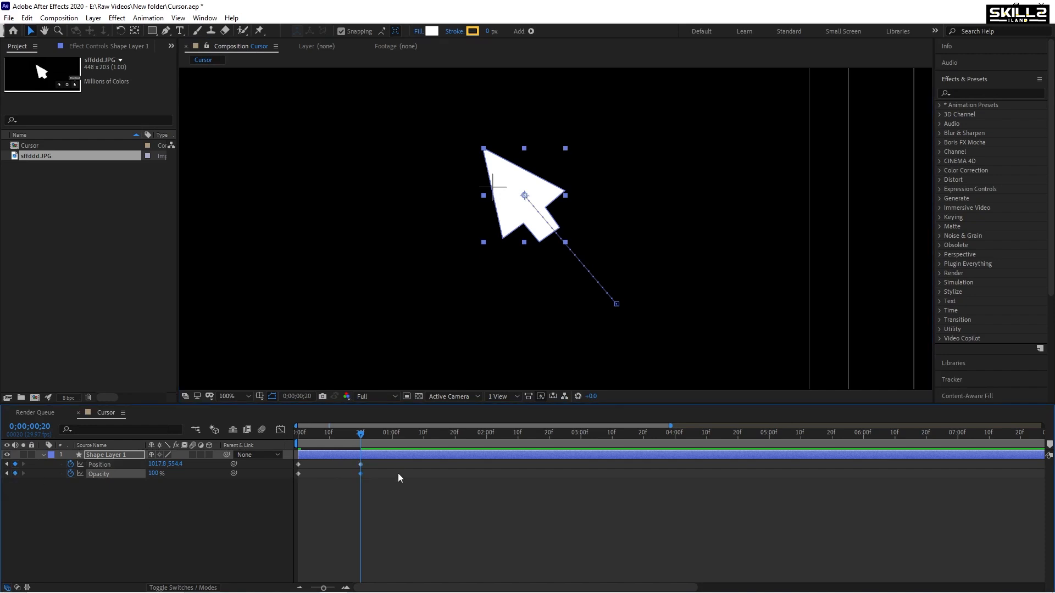
pyautogui.click(7, 474)
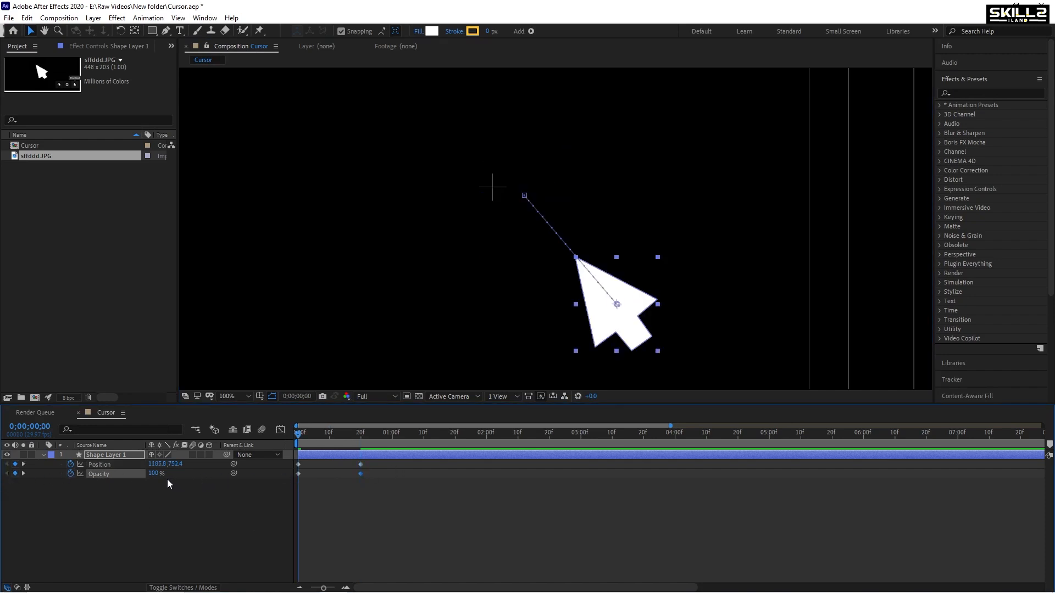
pyautogui.click(153, 473)
pyautogui.write('0')
pyautogui.press('Return')
pyautogui.hotkey('ctrl', 's')
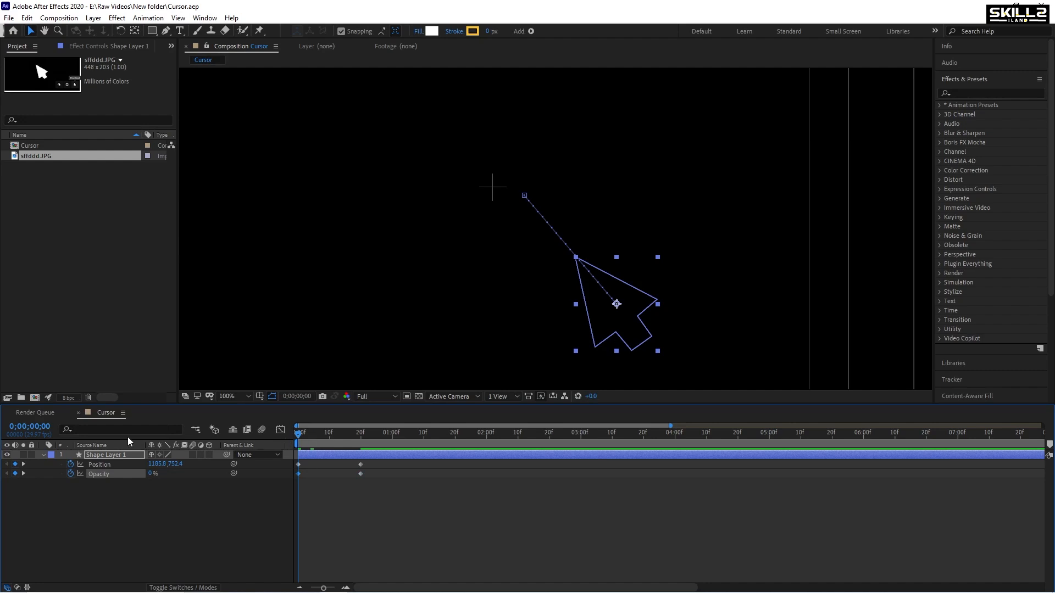
# - Apply Easy Ease to all of the arrow's Position and Opacity keyframes and preview the motion
pyautogui.press('space')
pyautogui.moveTo(319, 438); pyautogui.dragTo(202, 444)
pyautogui.press('space')
pyautogui.press('space')
pyautogui.moveTo(378, 462); pyautogui.dragTo(274, 482)
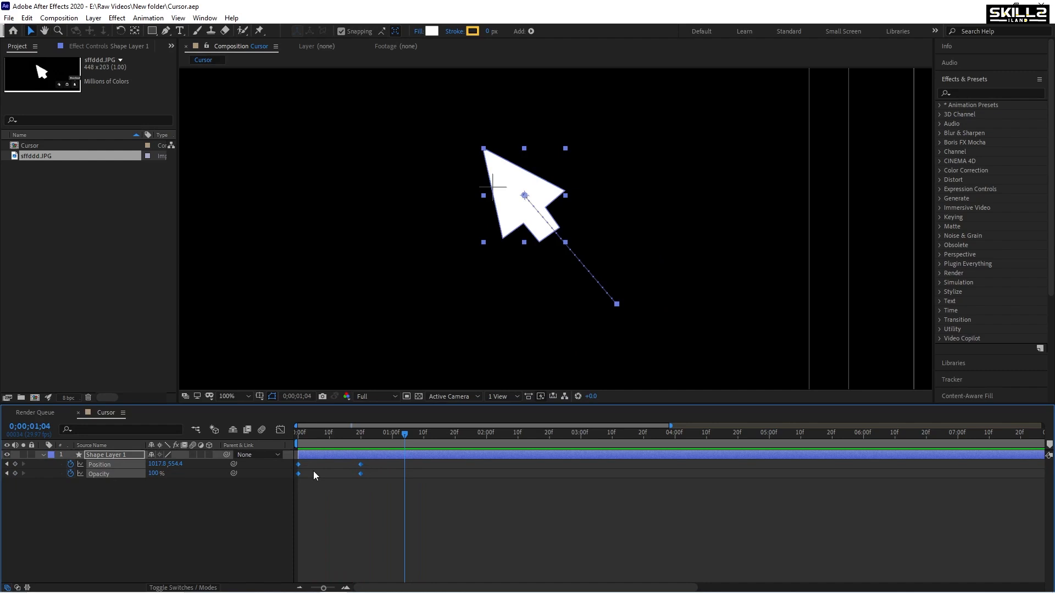
pyautogui.moveTo(318, 449); pyautogui.dragTo(285, 444)
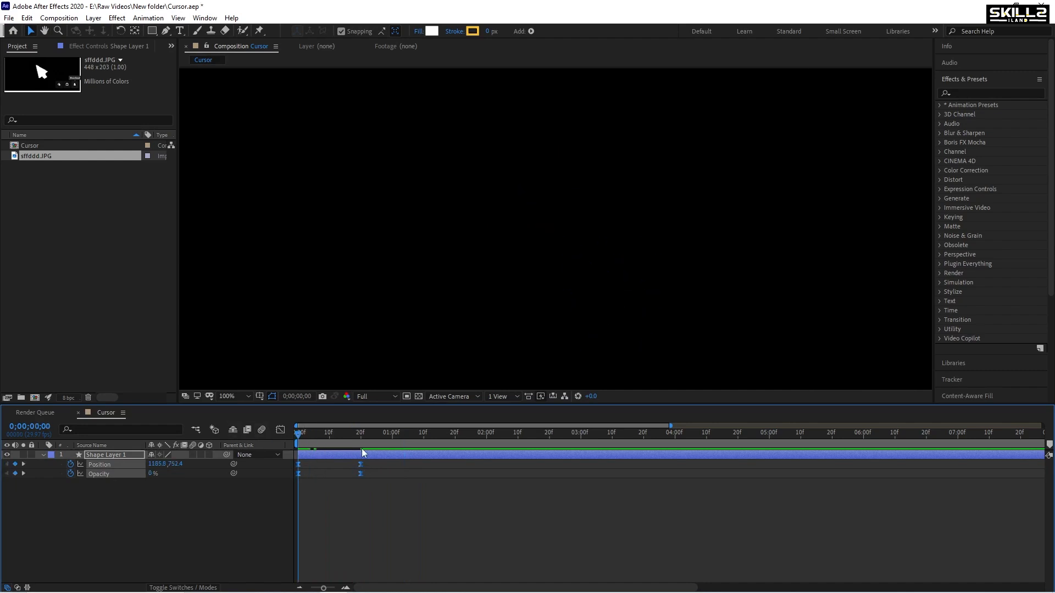
pyautogui.press('space')
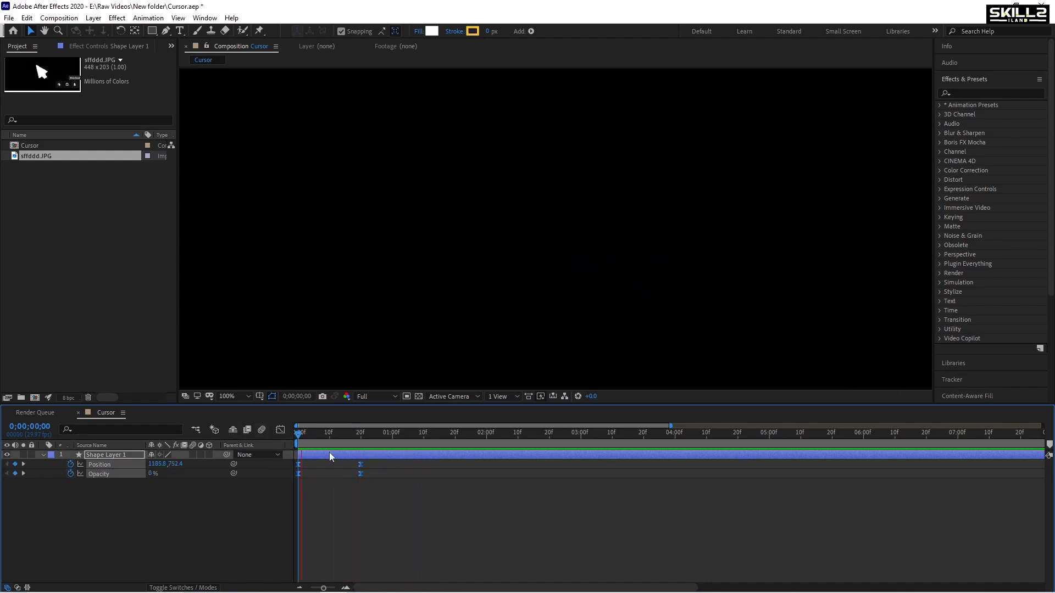
pyautogui.press('space')
# - Move the arrow's ending Position and Opacity keyframes to 0;00;00;29 and preview the slower animation
pyautogui.moveTo(361, 474); pyautogui.dragTo(387, 473)
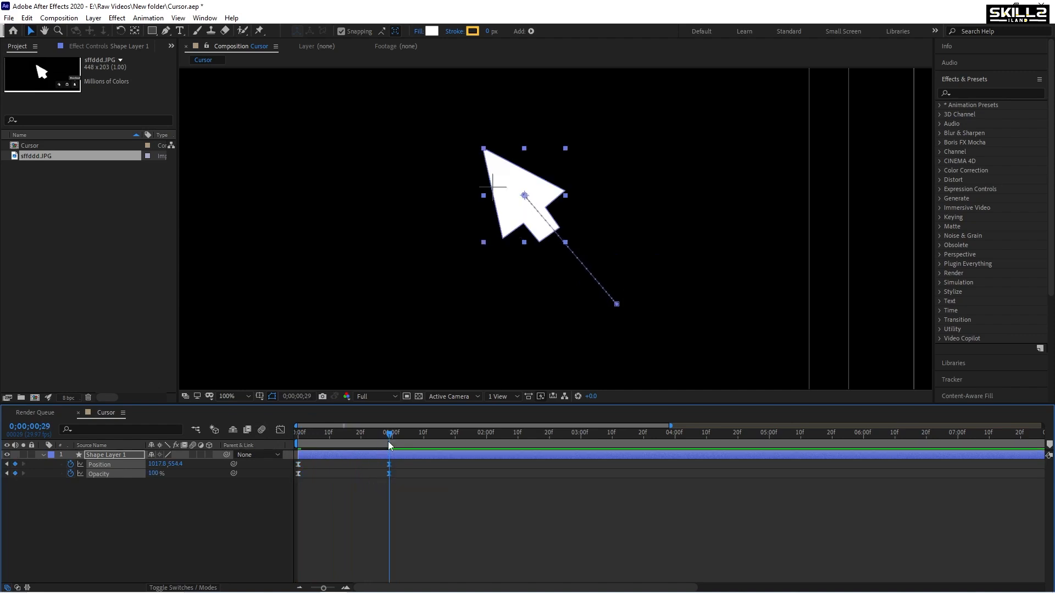
pyautogui.press('space')
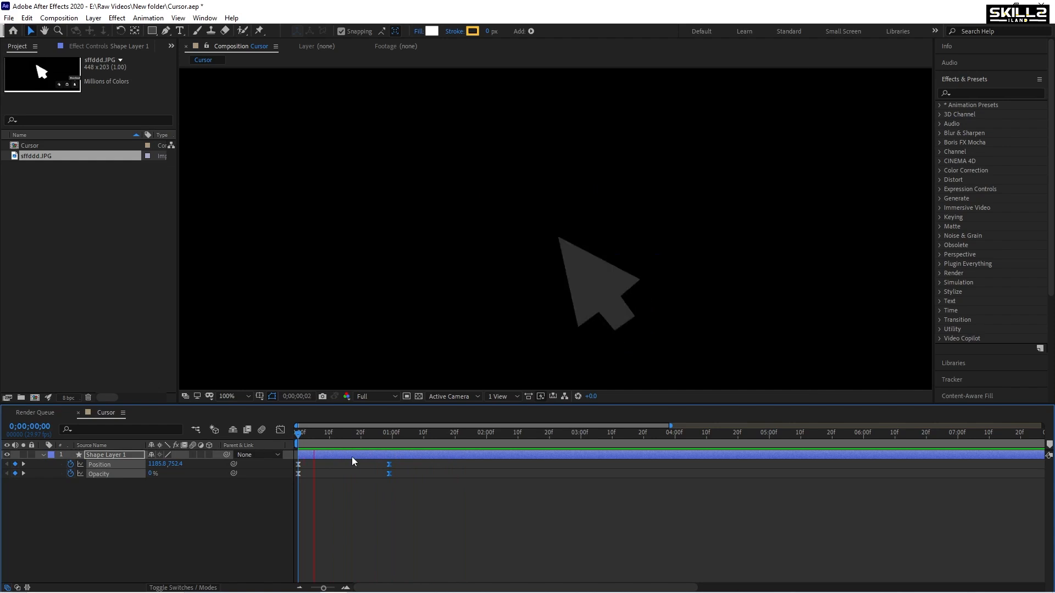
pyautogui.click(329, 434)
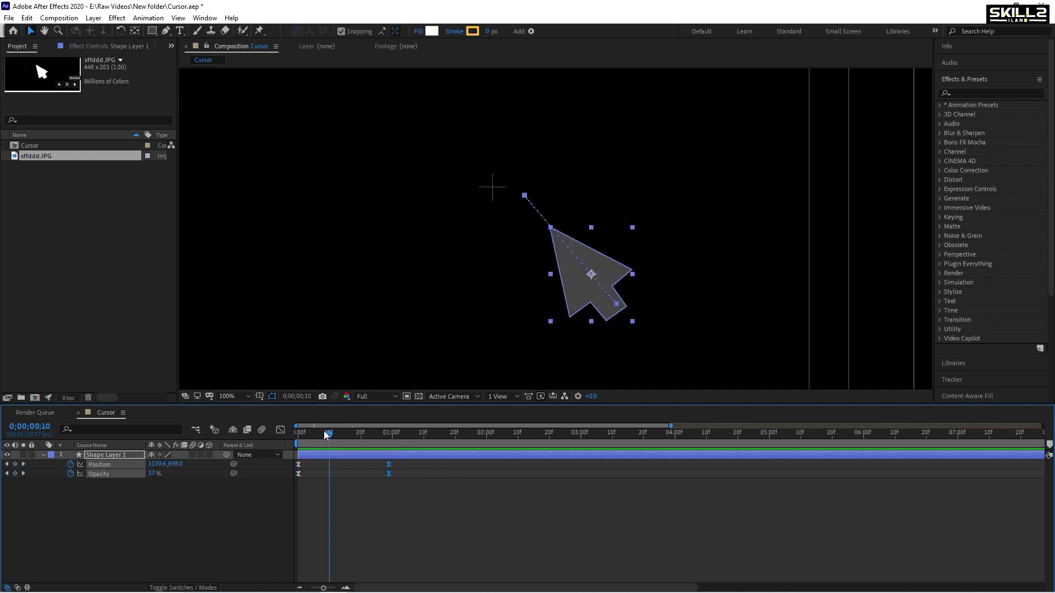
# - In the speed graph, lengthen the ease handles of the arrow's starting and ending keyframes, preview the motion, and save the project
pyautogui.hotkey('shift', 'F3')
pyautogui.moveTo(410, 504); pyautogui.dragTo(372, 569)
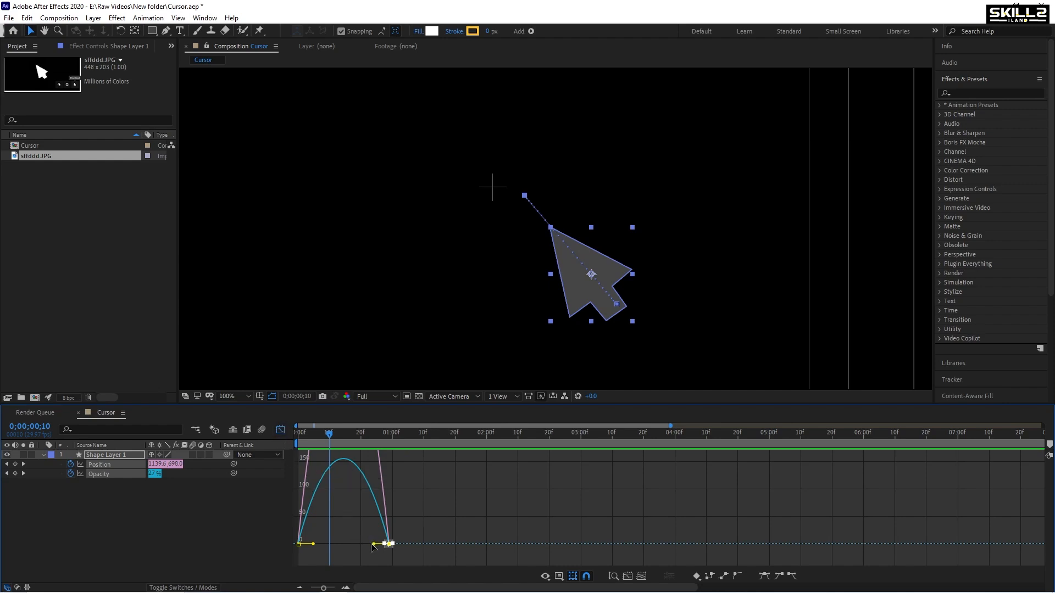
pyautogui.moveTo(373, 544); pyautogui.dragTo(321, 544)
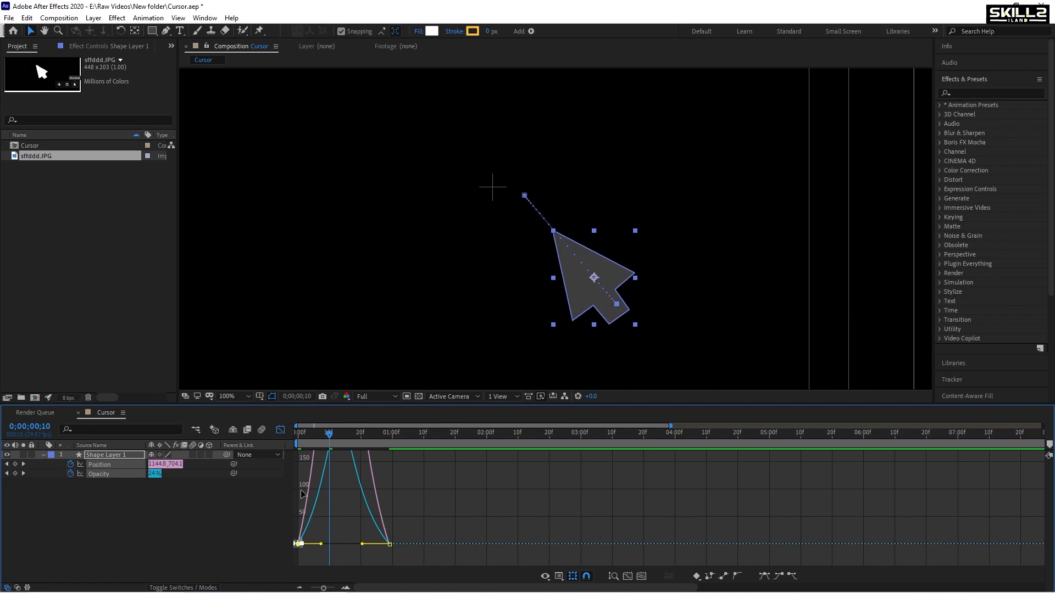
pyautogui.click(280, 430)
pyautogui.press('space')
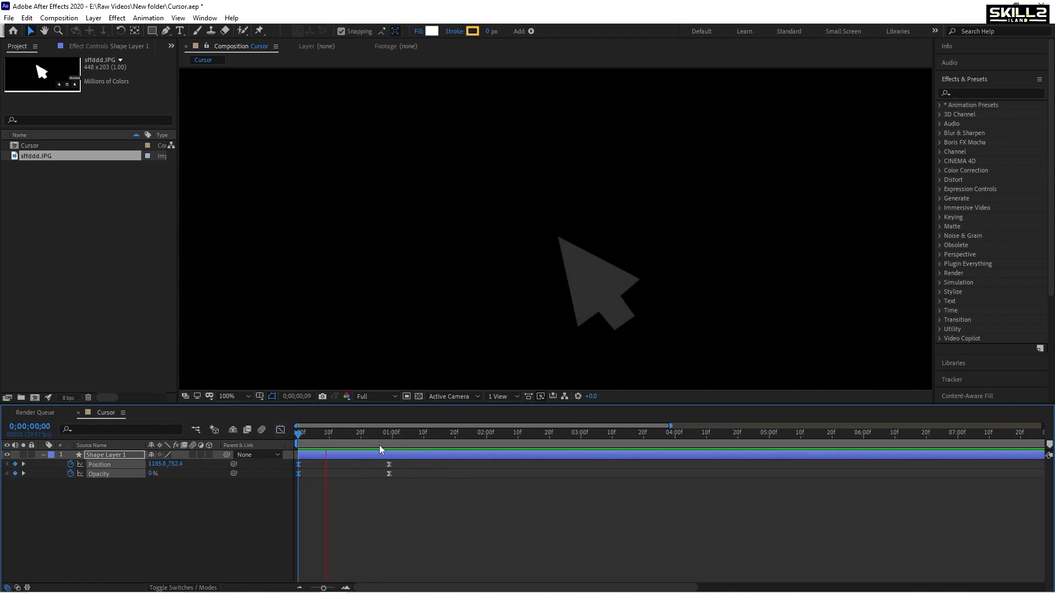
pyautogui.moveTo(390, 439); pyautogui.dragTo(439, 446)
pyautogui.hotkey('ctrl', 's')
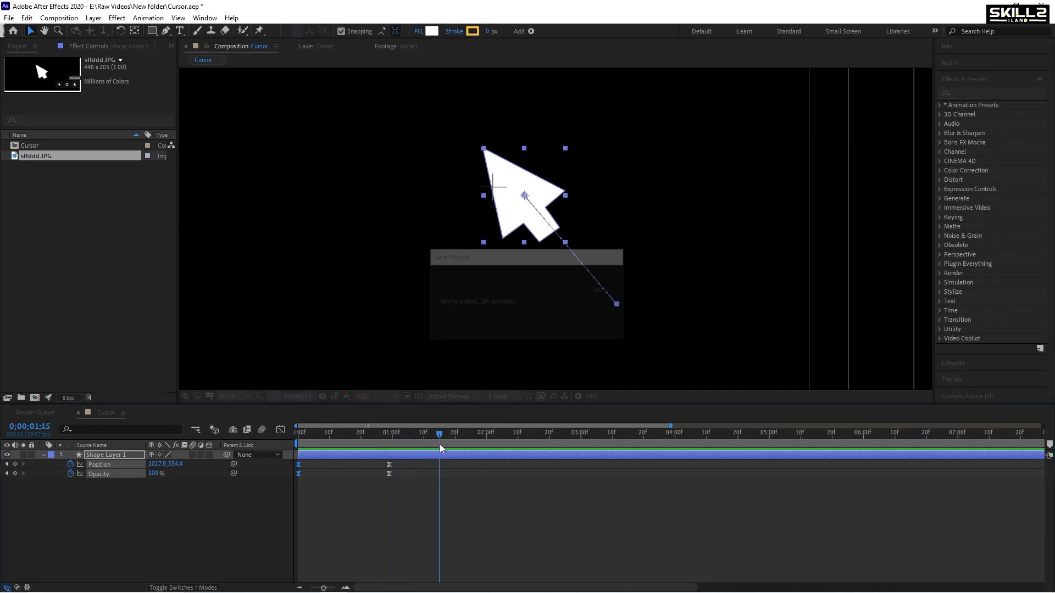
# - Add a new empty shape layer above the arrow layer in the Cursor composition
pyautogui.click(144, 529)
pyautogui.rightClick(116, 532)
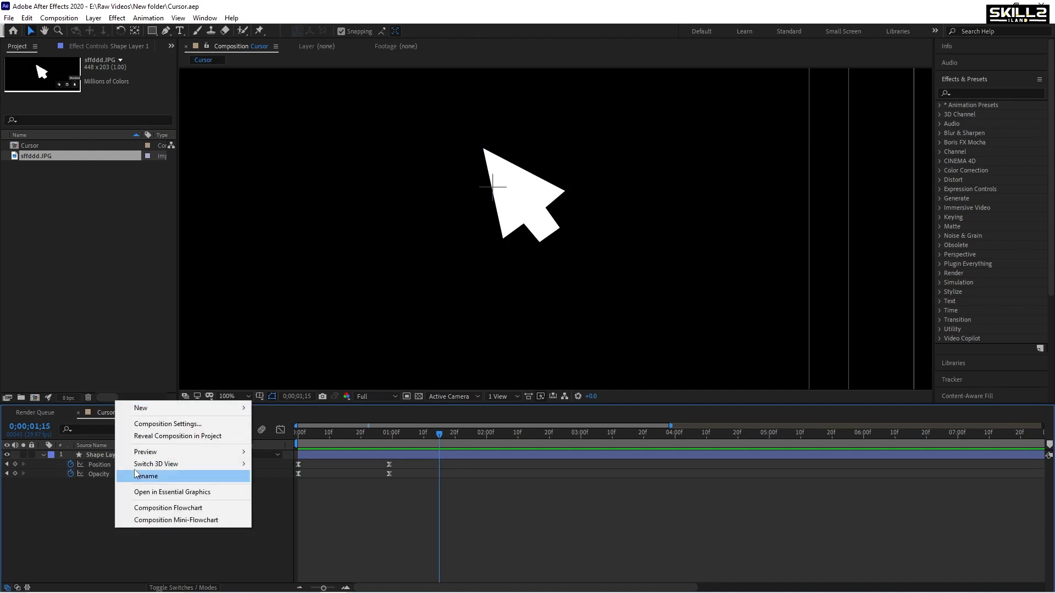
pyautogui.moveTo(159, 409)
pyautogui.click(279, 484)
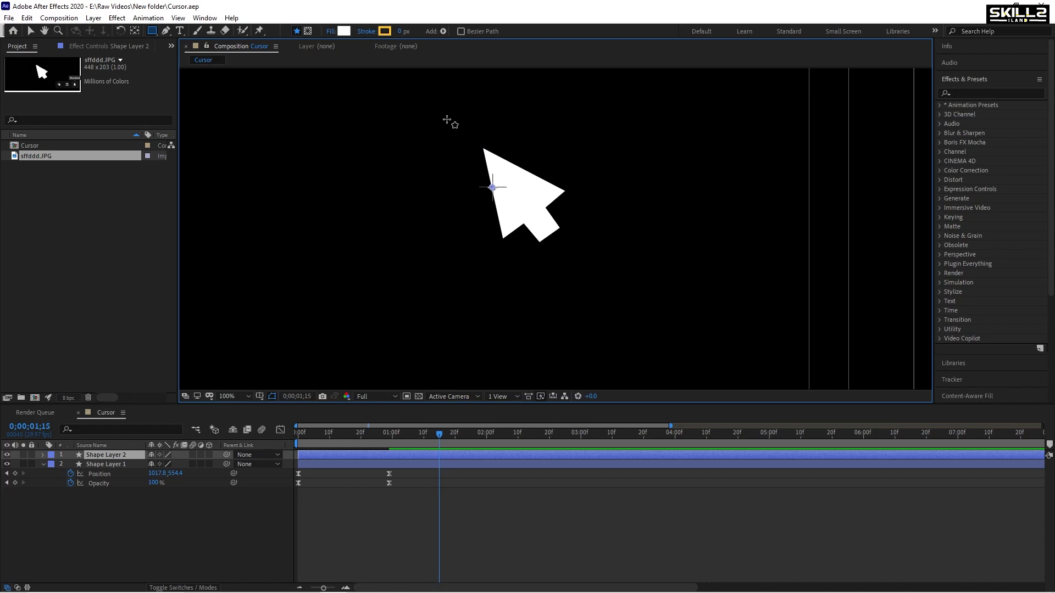
# - Draw a white circle over the arrow's tip on the new shape layer with the Ellipse tool, keeping no rectangle
pyautogui.moveTo(450, 118); pyautogui.dragTo(490, 157)
pyautogui.press('Delete')
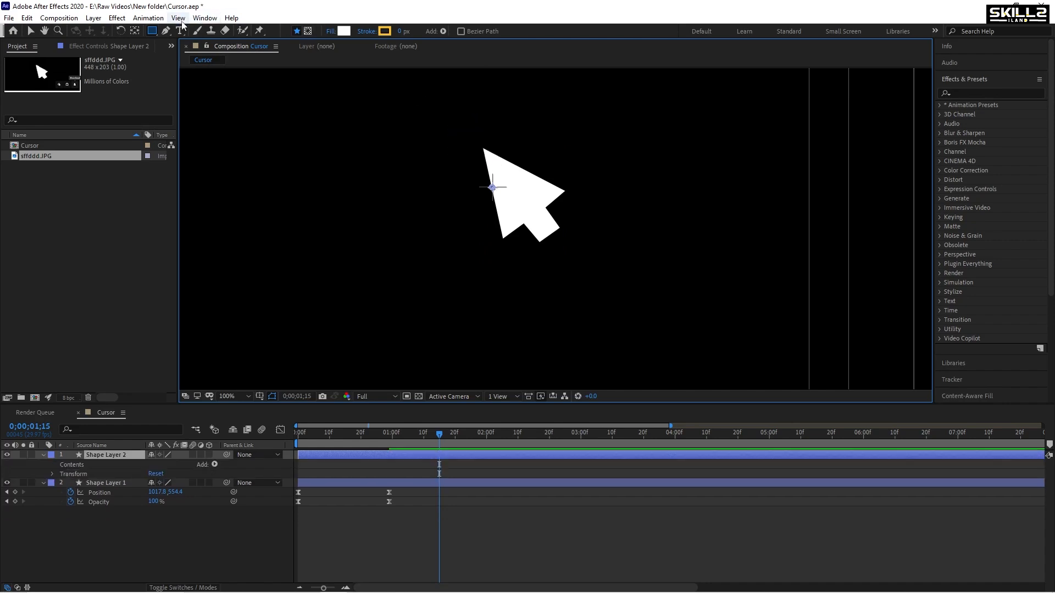
pyautogui.click(152, 31)
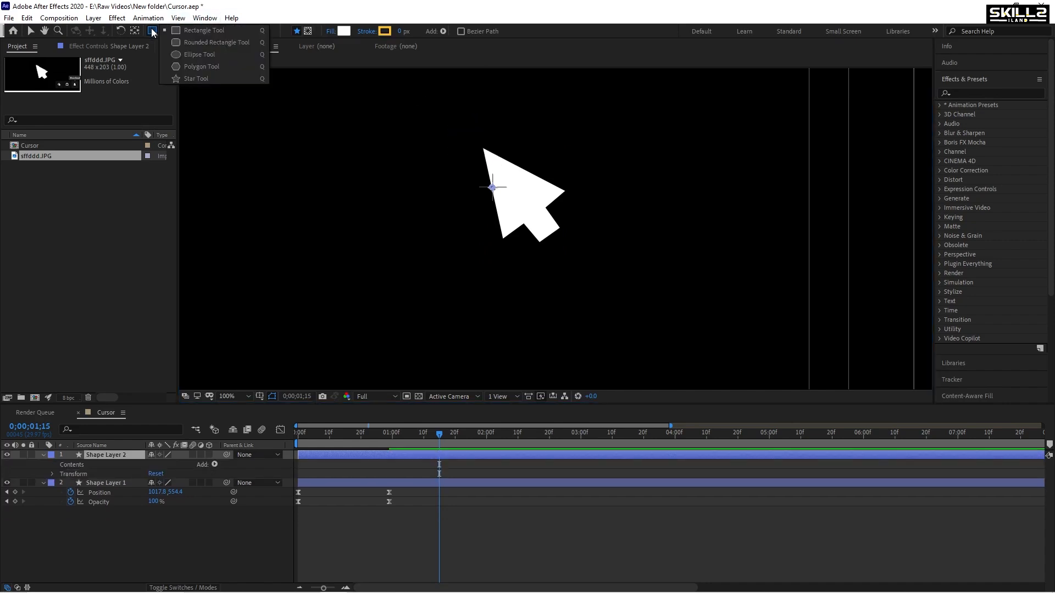
pyautogui.click(208, 55)
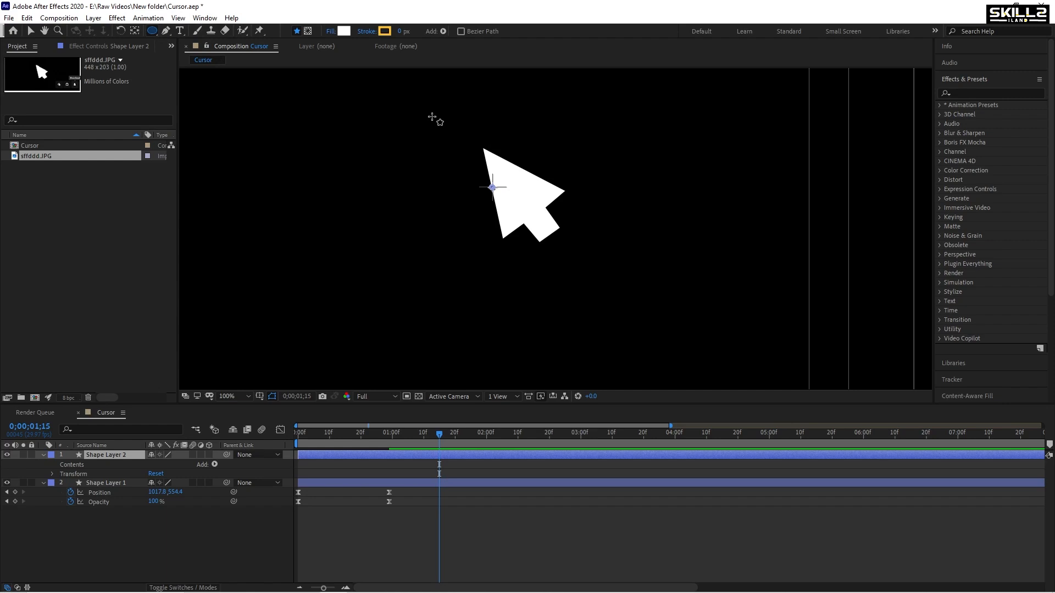
pyautogui.moveTo(432, 117); pyautogui.dragTo(537, 223)
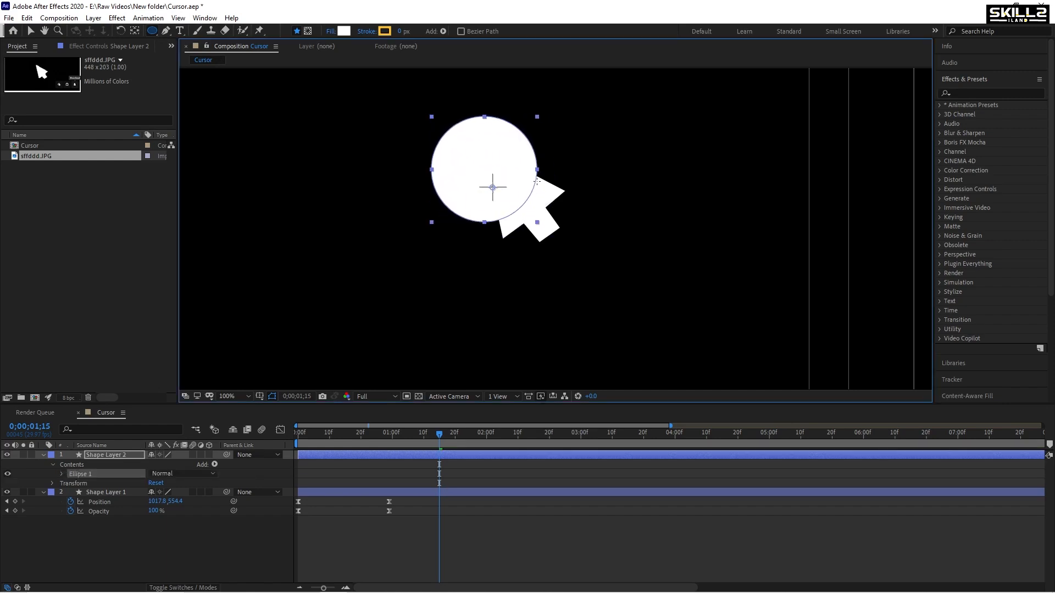
pyautogui.moveTo(536, 181); pyautogui.dragTo(548, 189)
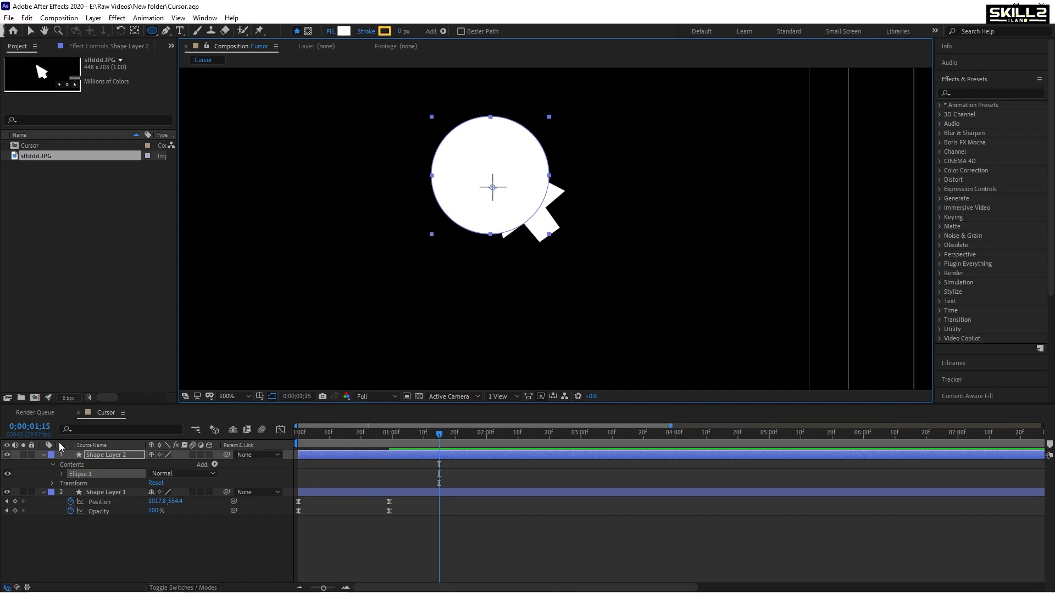
# - Center the circle layer's anchor point on the circle and trim the layer's start to 0;00;01;15
pyautogui.click(44, 456)
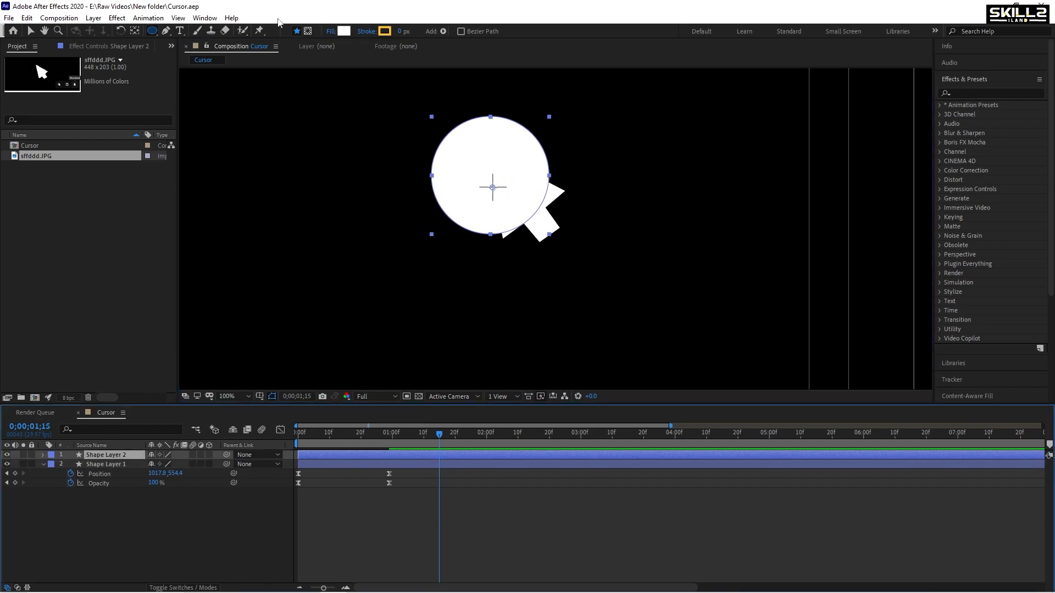
pyautogui.click(135, 31)
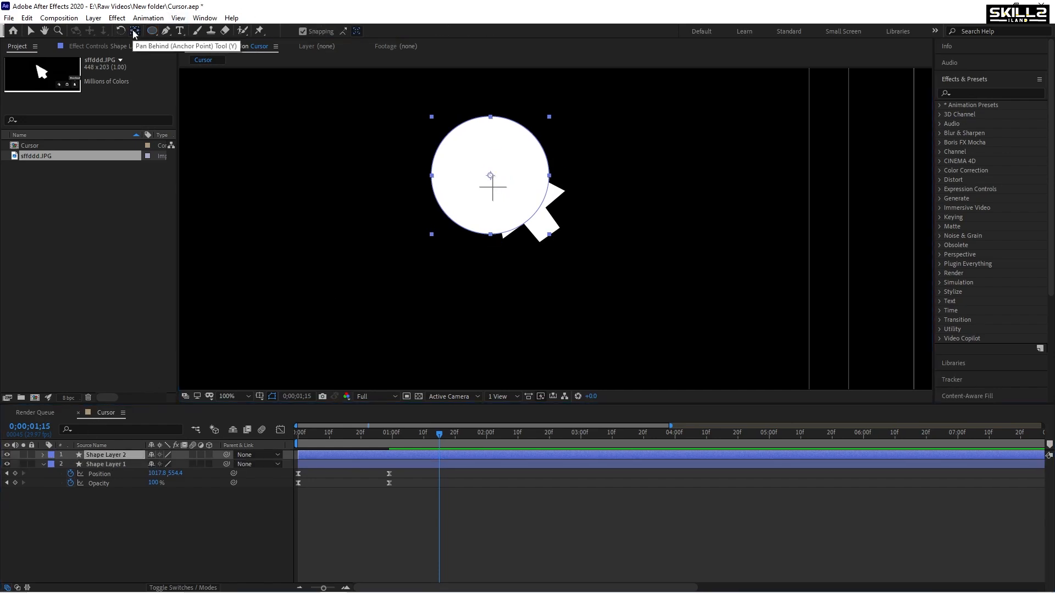
pyautogui.hotkey('ctrl', 's')
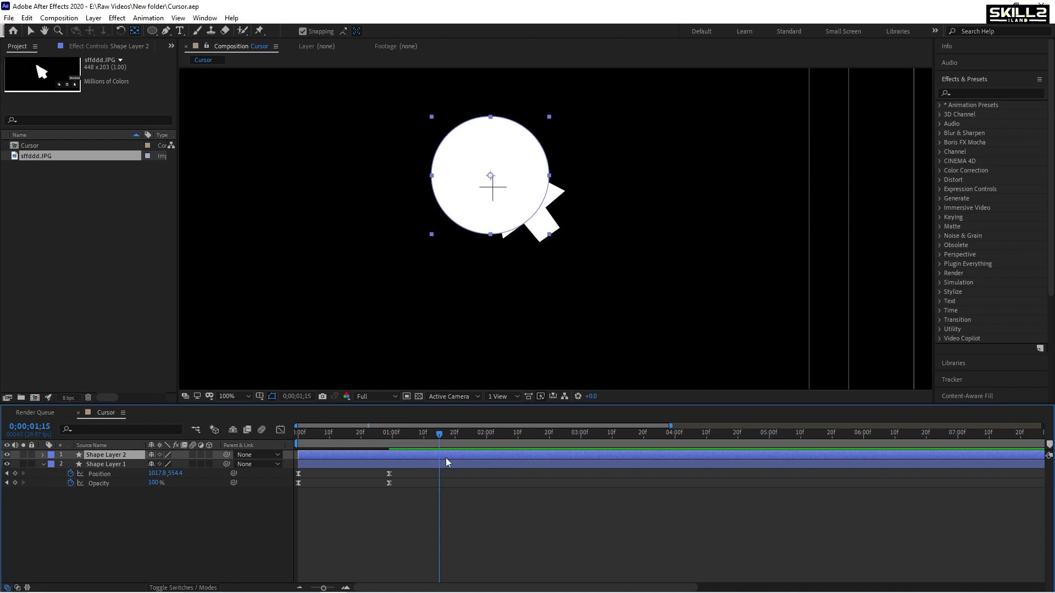
pyautogui.hotkey('alt', '[')
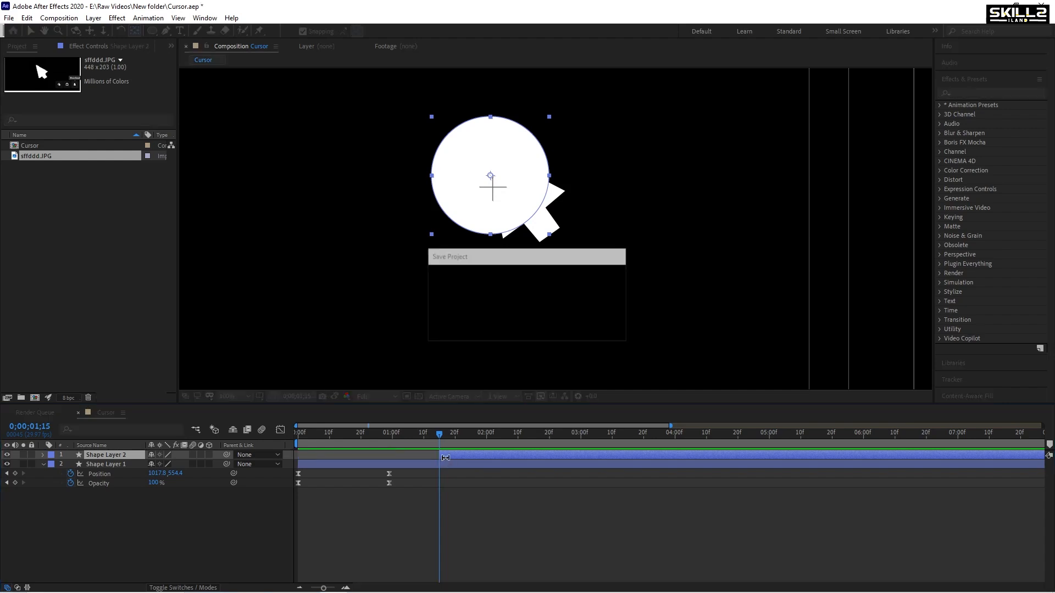
# - Add a Scale keyframe to the circle layer at 0;00;01;15 and set it to 0%
pyautogui.press('s')
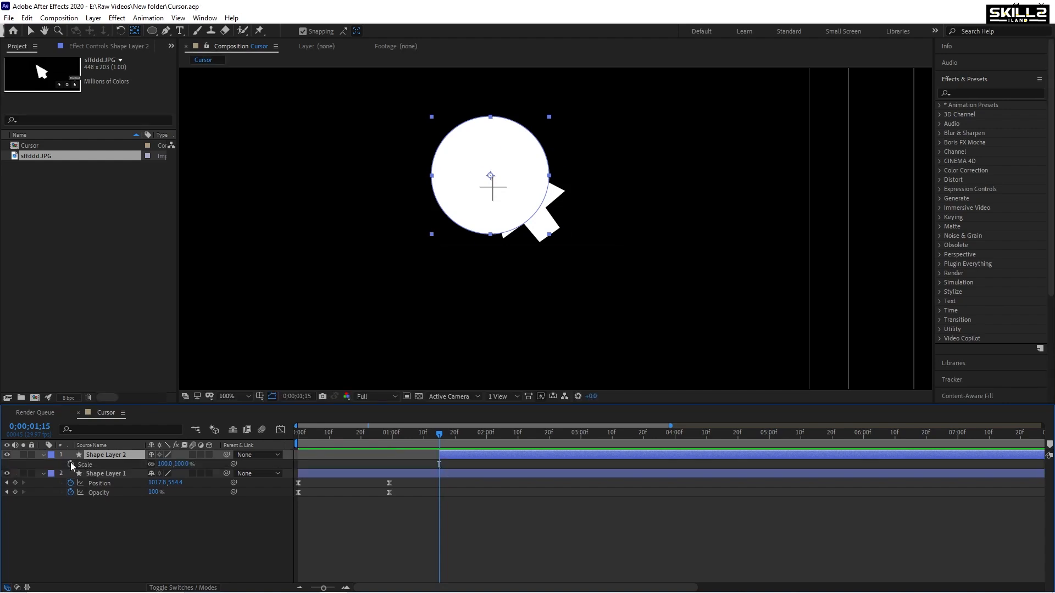
pyautogui.click(71, 465)
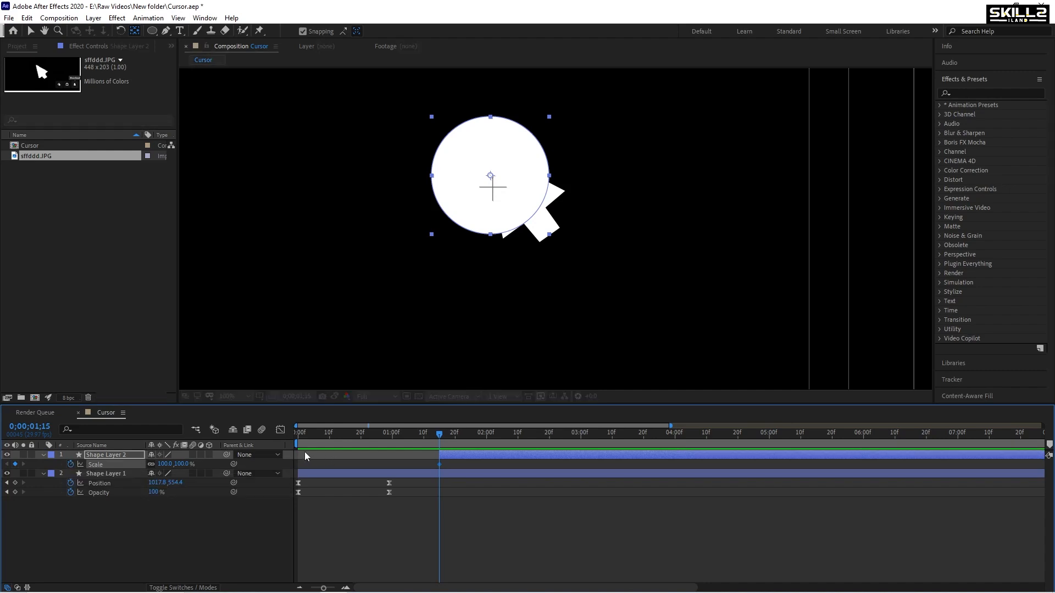
pyautogui.click(165, 464)
pyautogui.write('0')
pyautogui.press('Return')
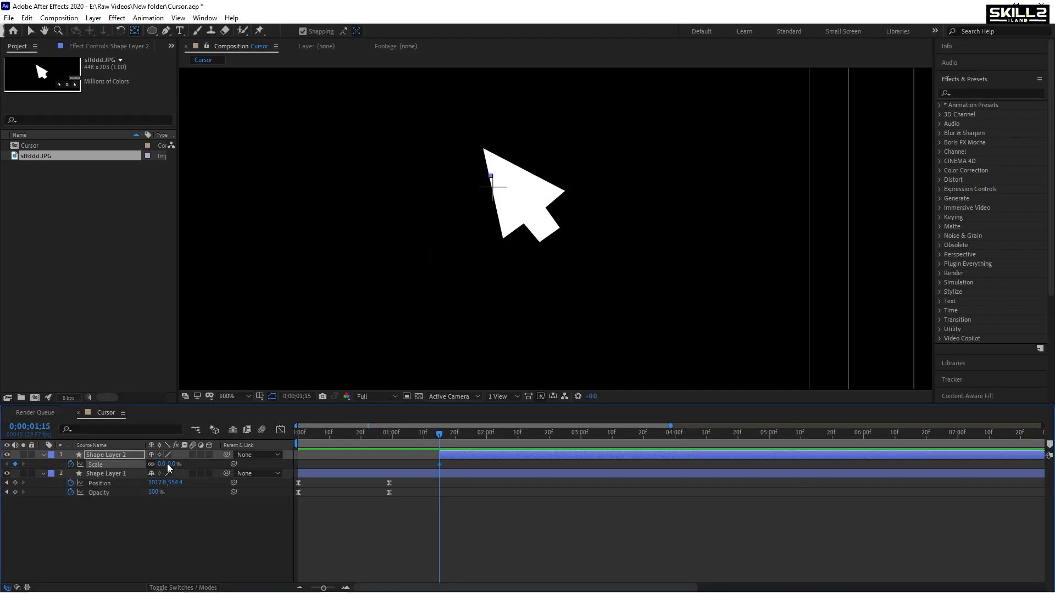
# - At 0;00;01;26, set the circle layer's Scale to 100% and save the project
pyautogui.moveTo(454, 435); pyautogui.dragTo(474, 438)
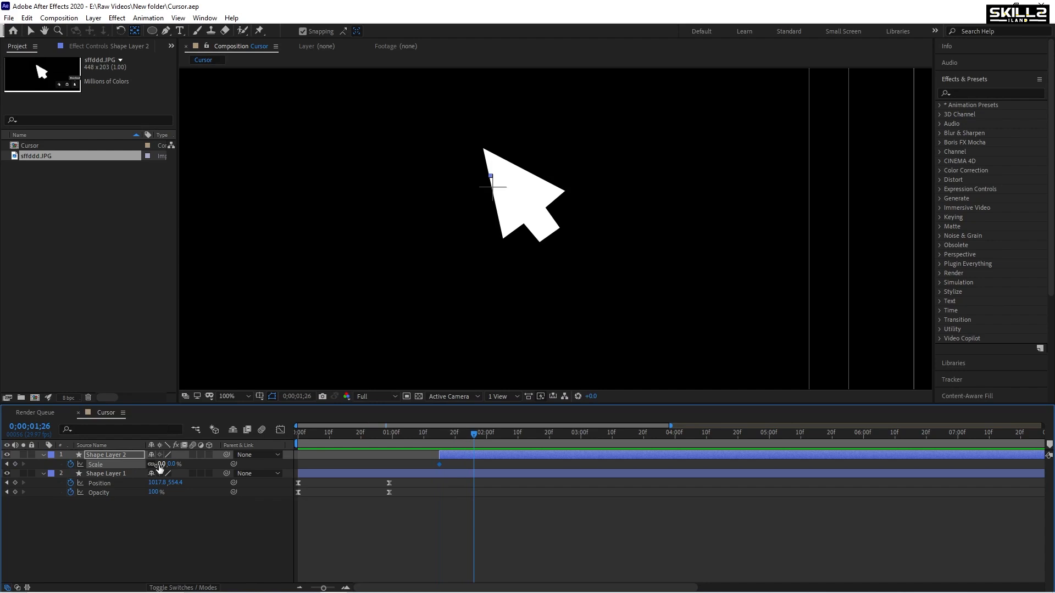
pyautogui.click(159, 467)
pyautogui.write('100')
pyautogui.press('Return')
pyautogui.hotkey('ctrl', 's')
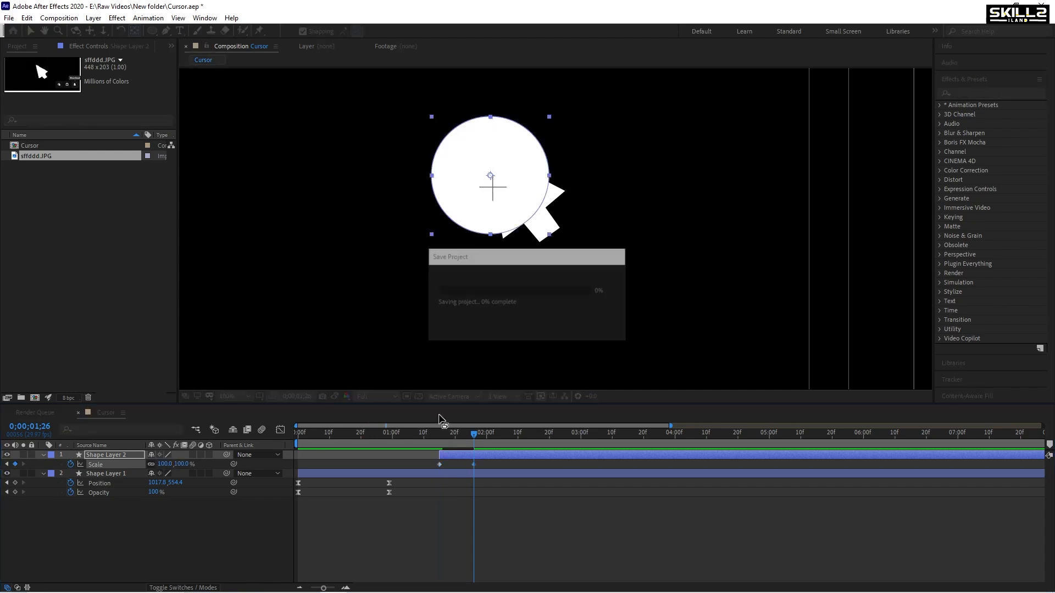
# - Move the circle's ending Scale keyframe to just after the two-second mark and preview the growth
pyautogui.moveTo(474, 434); pyautogui.dragTo(439, 434)
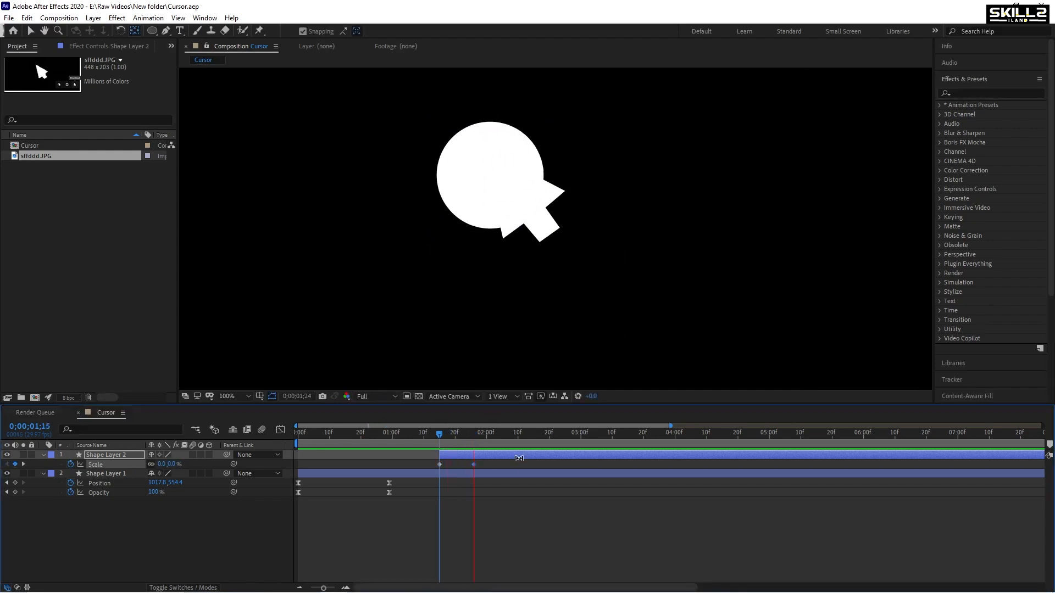
pyautogui.press('space')
pyautogui.press('space')
pyautogui.moveTo(473, 464); pyautogui.dragTo(434, 434)
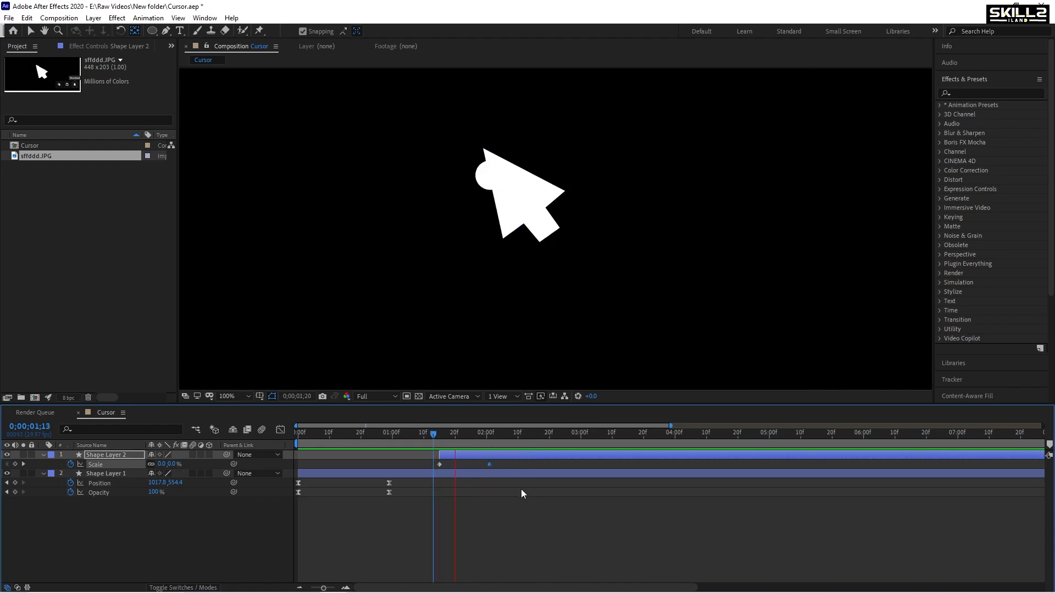
pyautogui.press('space')
pyautogui.press('space')
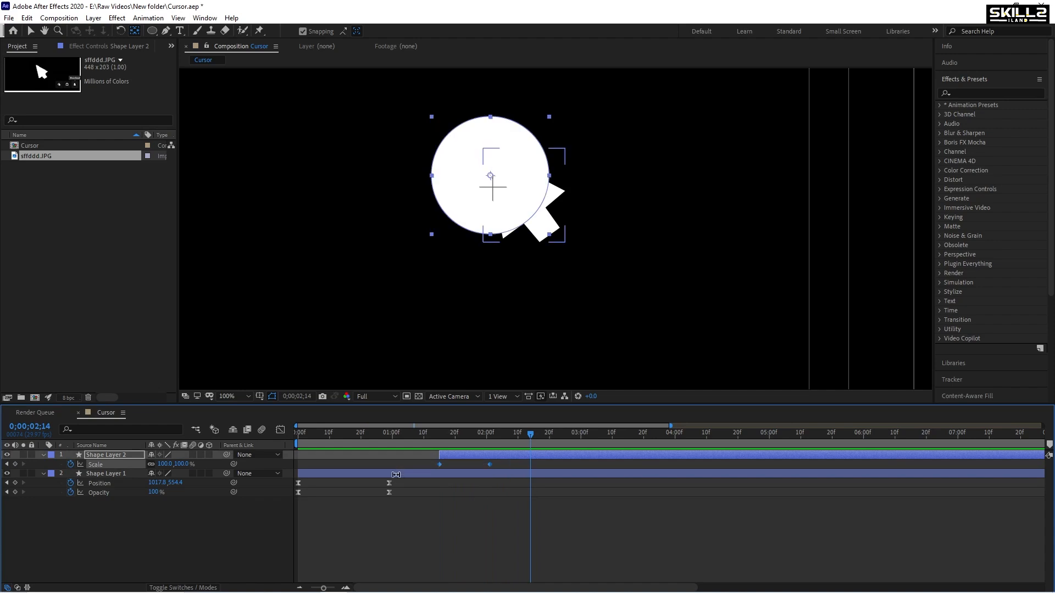
# - Apply Easy Ease to both of the circle's Scale keyframes and preview the animation
pyautogui.moveTo(448, 434); pyautogui.dragTo(434, 441)
pyautogui.press('space')
pyautogui.press('space')
pyautogui.press('space')
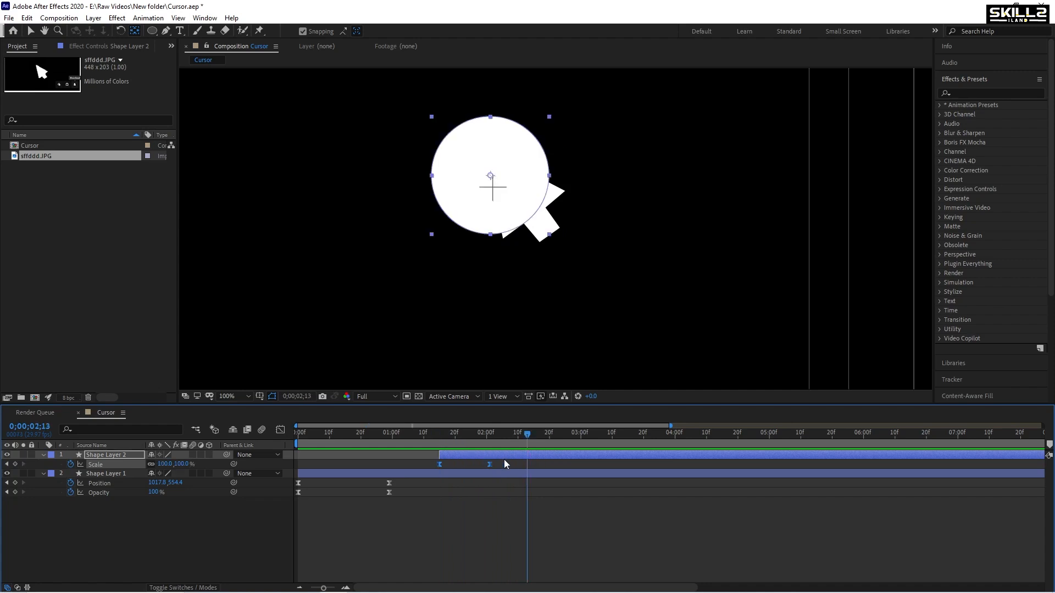
# - In the speed graph, lengthen the ease handles of the circle's starting and ending Scale keyframes
pyautogui.click(280, 429)
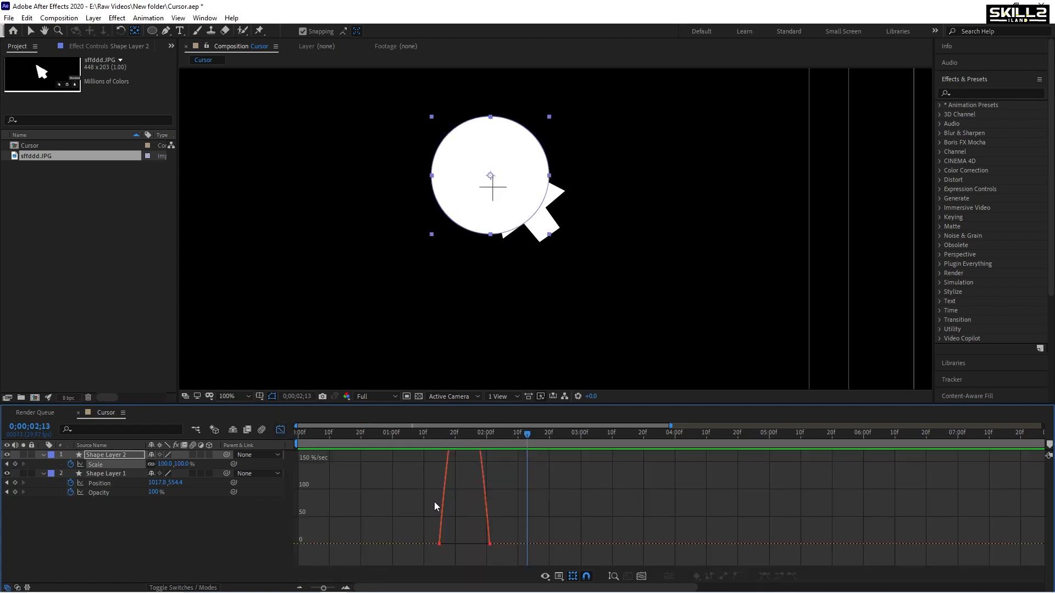
pyautogui.moveTo(511, 507); pyautogui.dragTo(474, 574)
pyautogui.scroll(2, 447, 544)
pyautogui.press('F9')
pyautogui.moveTo(467, 538)
pyautogui.mouseDown()
pyautogui.moveTo(460, 544)
pyautogui.moveTo(502, 543)
pyautogui.moveTo(461, 542)
pyautogui.mouseUp()
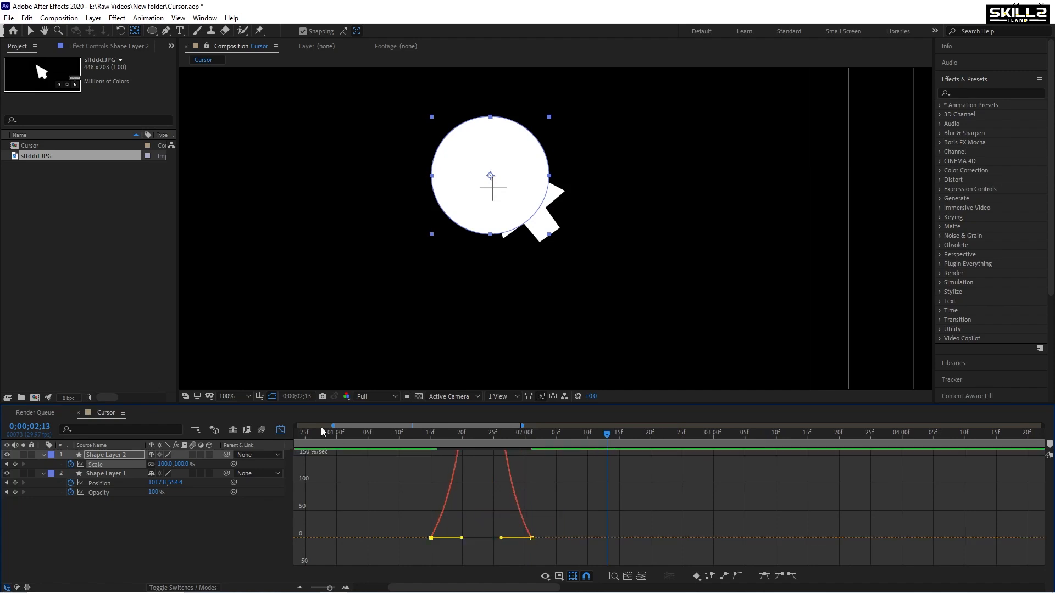
# - Save the project, then close the graph editor and preview the circle's growth in the layer timeline
pyautogui.hotkey('ctrl', 's')
pyautogui.click(281, 431)
pyautogui.moveTo(423, 433); pyautogui.dragTo(395, 444)
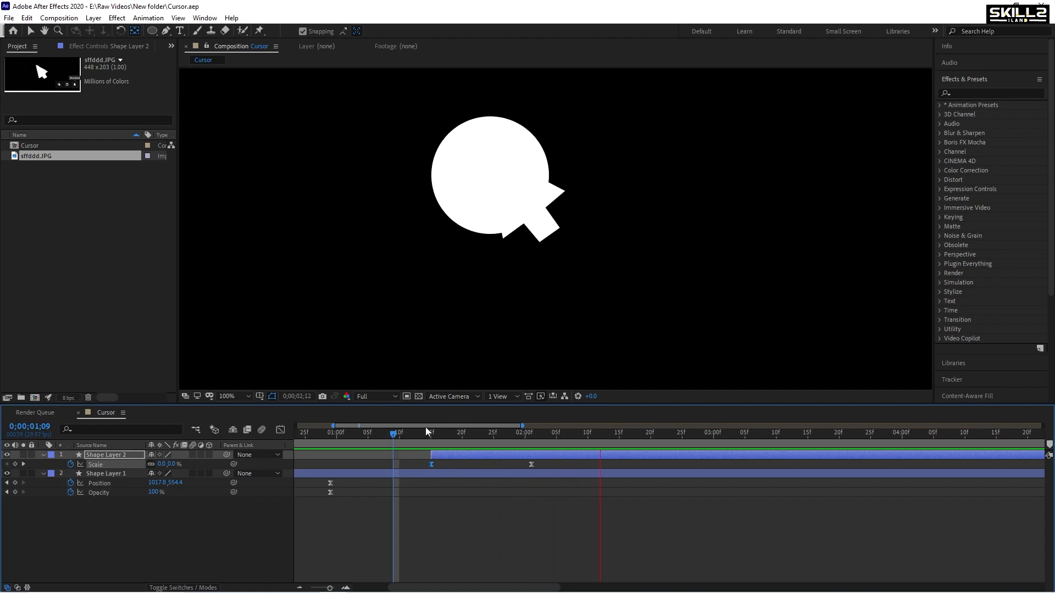
pyautogui.click(413, 435)
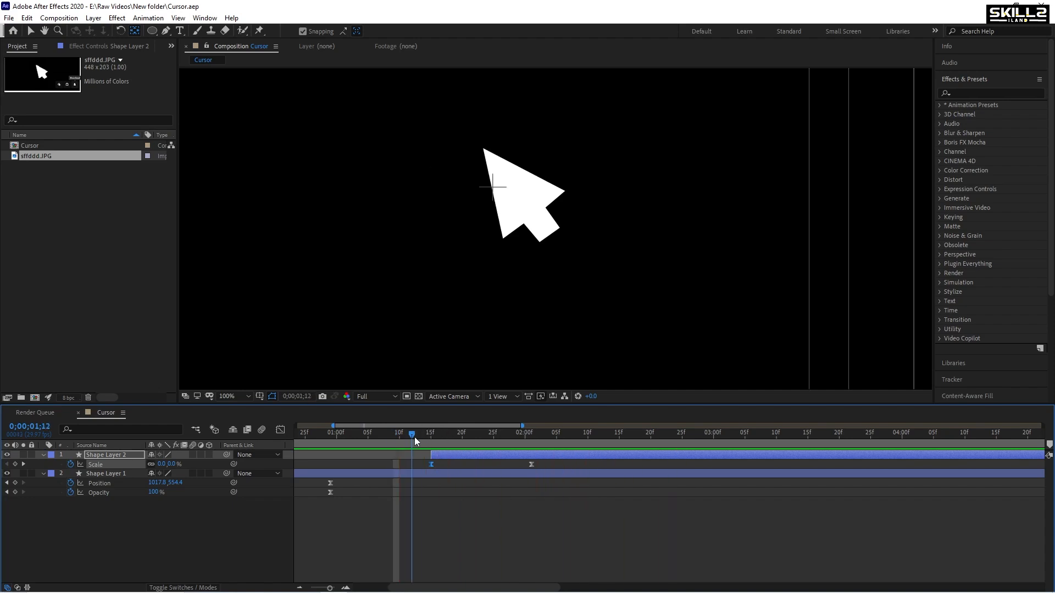
# - Duplicate the animated circle layer, Shape Layer 2
pyautogui.moveTo(445, 435); pyautogui.dragTo(512, 440)
pyautogui.press('v')
pyautogui.click(451, 456)
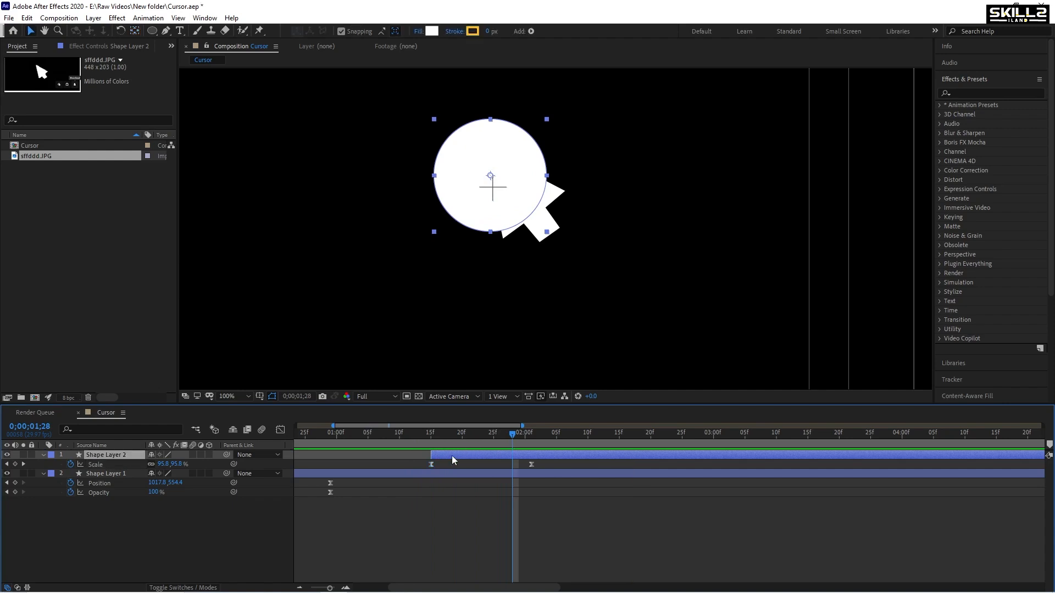
pyautogui.click(466, 461)
pyautogui.click(474, 457)
pyautogui.hotkey('ctrl', 'd')
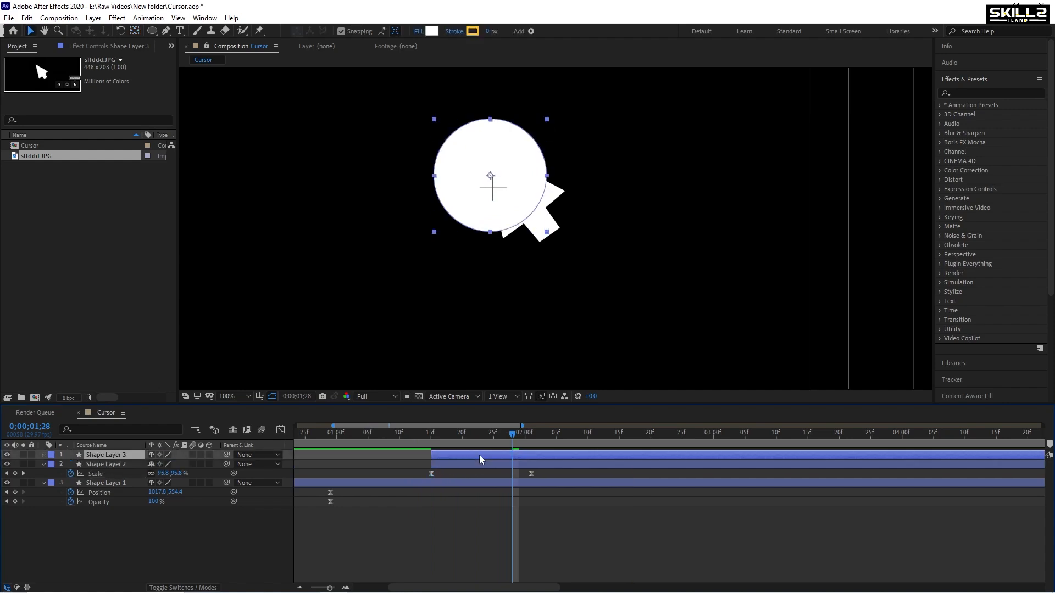
# - Set Shape Layer 2's track matte to Alpha Inverted Matte "Shape Layer 3" and check the frames during the circle's growth
pyautogui.click(113, 465)
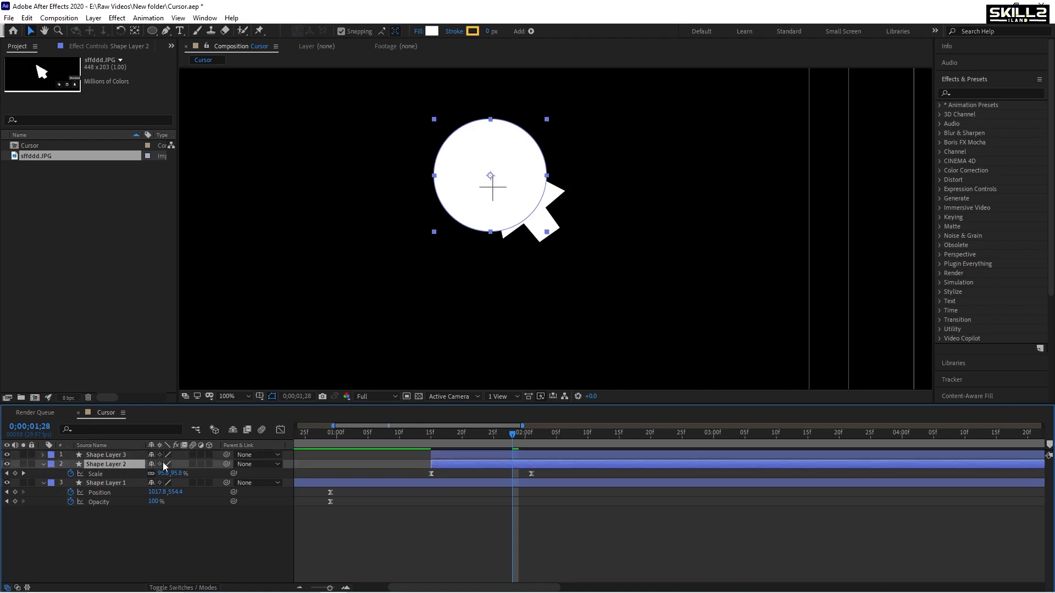
pyautogui.press('F4')
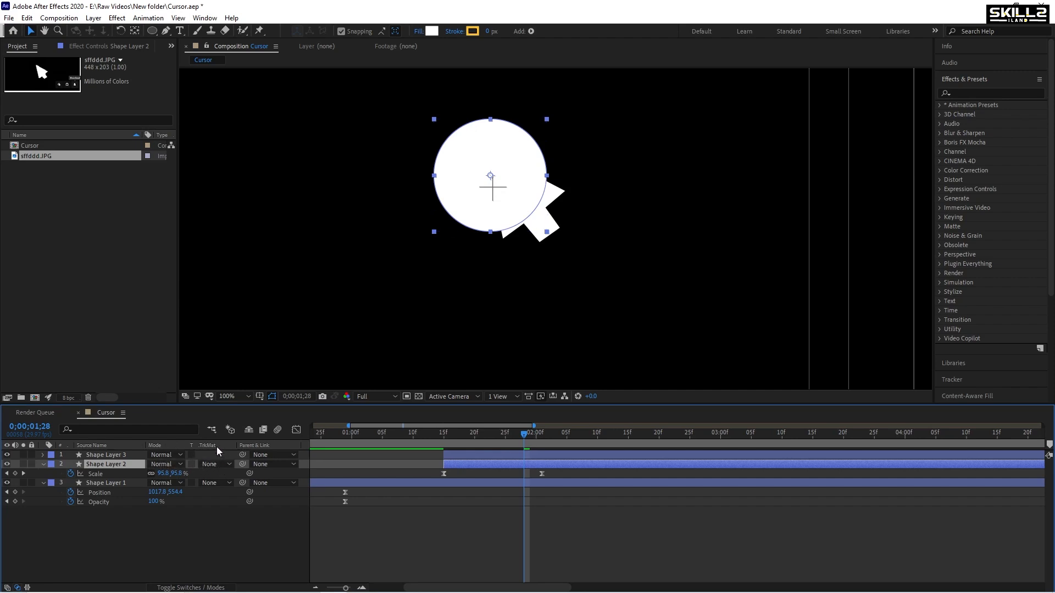
pyautogui.click(215, 465)
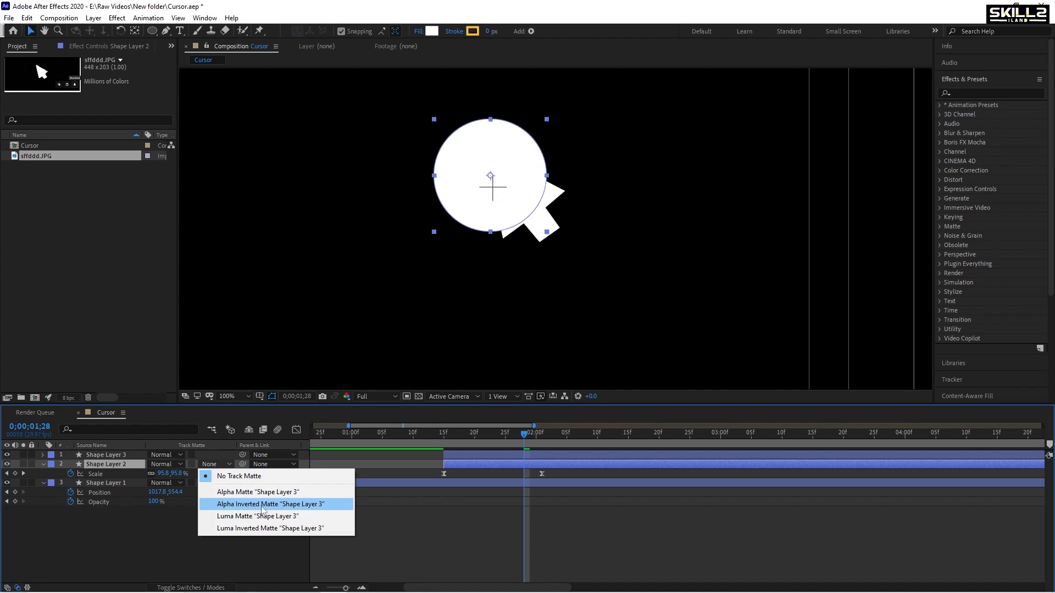
pyautogui.click(281, 506)
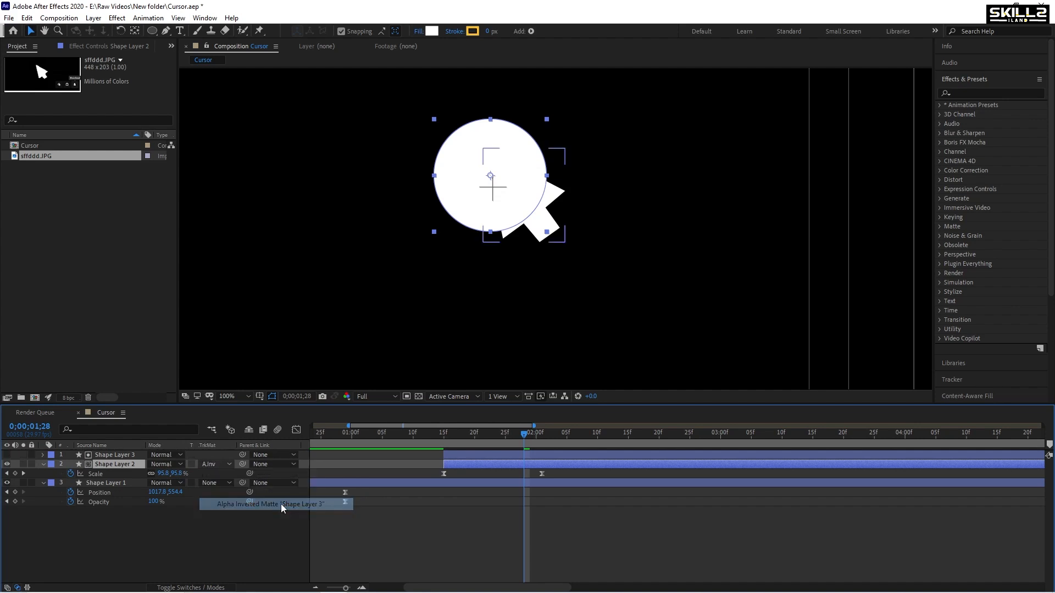
pyautogui.click(476, 434)
pyautogui.moveTo(475, 434); pyautogui.dragTo(499, 450)
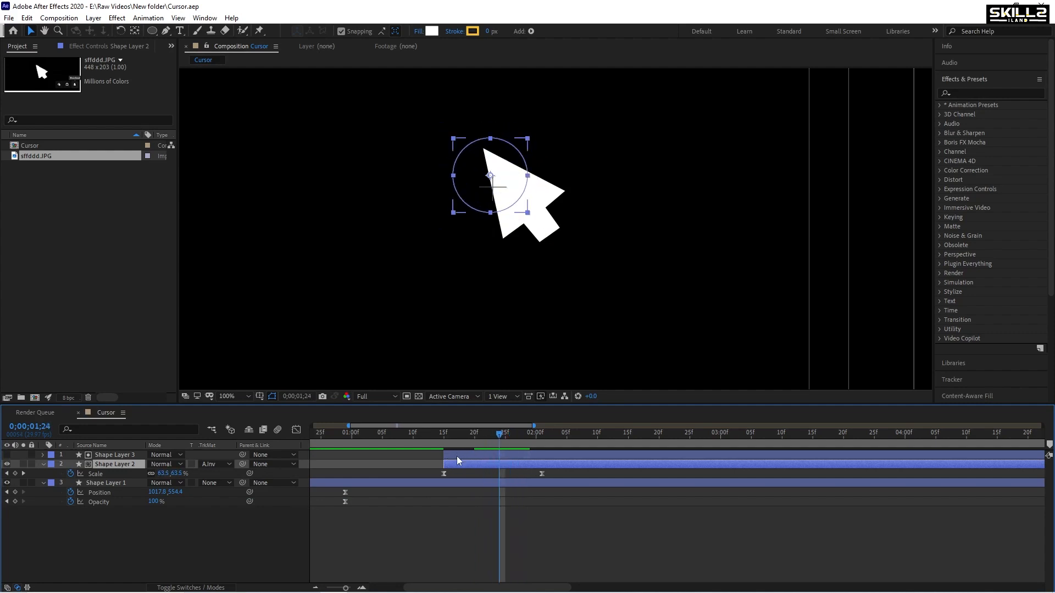
# - Shift the duplicate circle, Shape Layer 3, to start at about 0;00;01;19 and reveal its Scale keyframes
pyautogui.moveTo(459, 457); pyautogui.dragTo(475, 457)
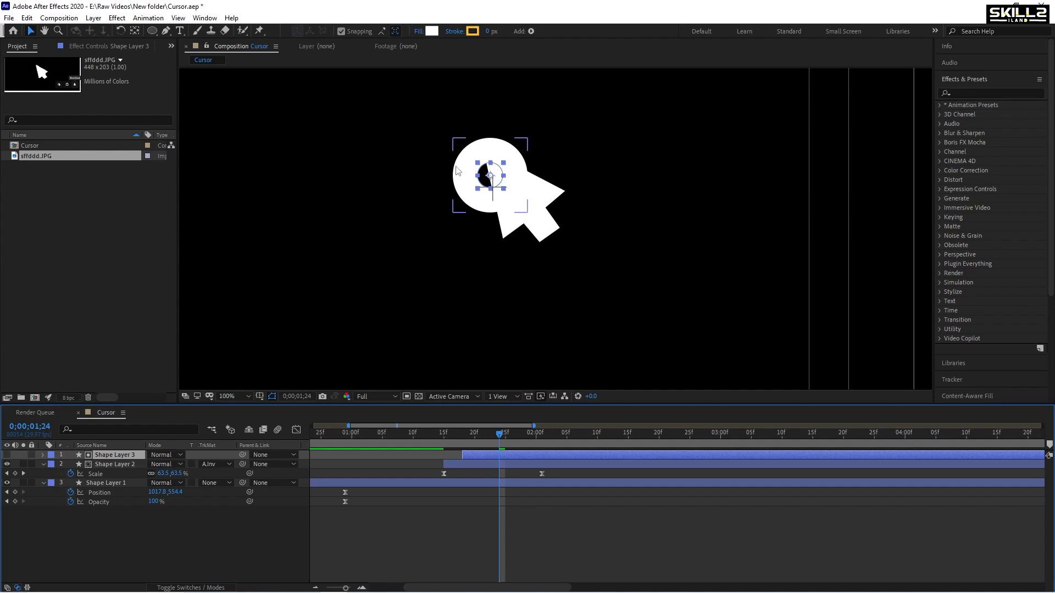
pyautogui.moveTo(456, 436); pyautogui.dragTo(563, 456)
pyautogui.press('space')
pyautogui.press('u')
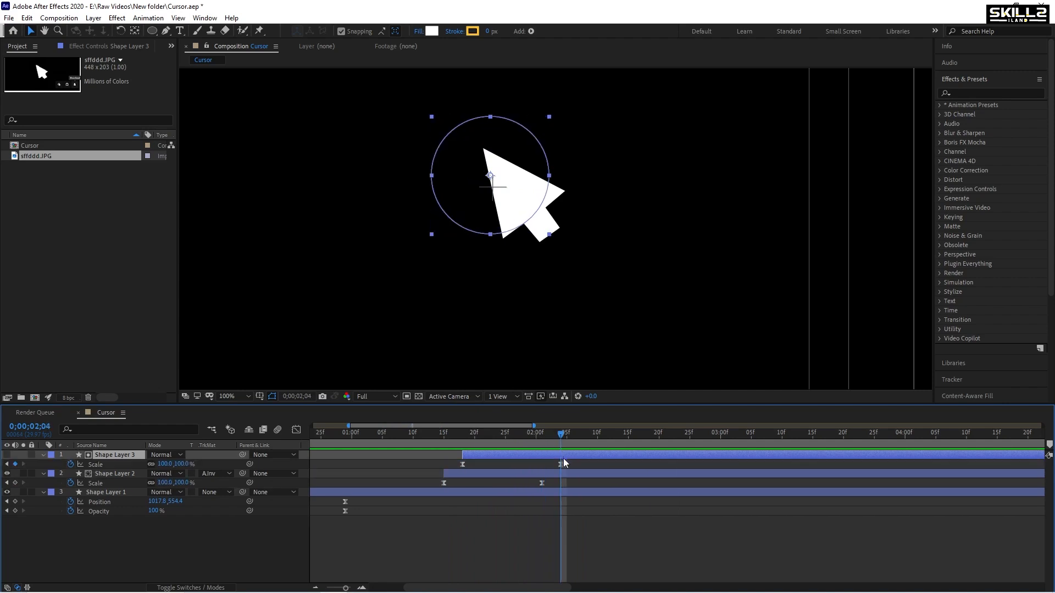
pyautogui.moveTo(483, 462); pyautogui.dragTo(492, 459)
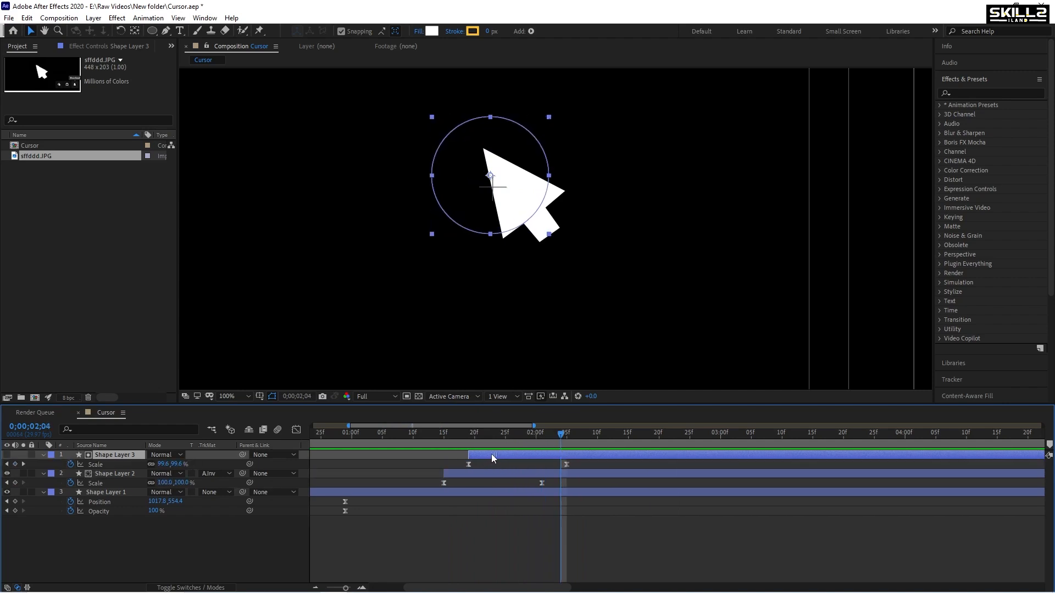
# - Trim the ends of both circle layers at 0;00;02;05, save the project, and preview the ring animation
pyautogui.click(566, 439)
pyautogui.hotkey('ctrl', 's')
pyautogui.click(575, 473)
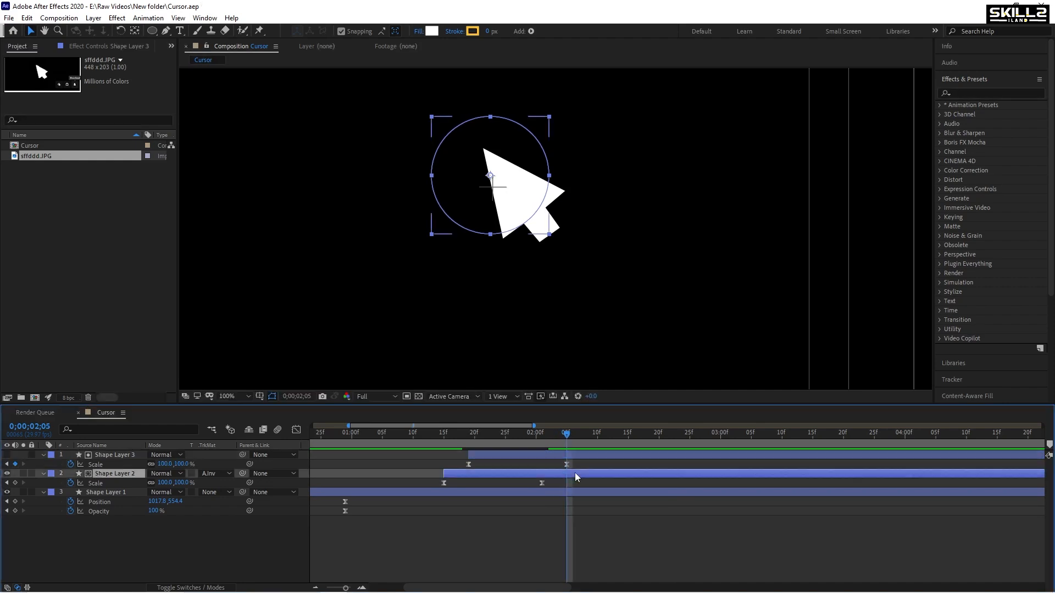
pyautogui.keyDown('shift'); pyautogui.click(578, 456); pyautogui.keyUp('shift')
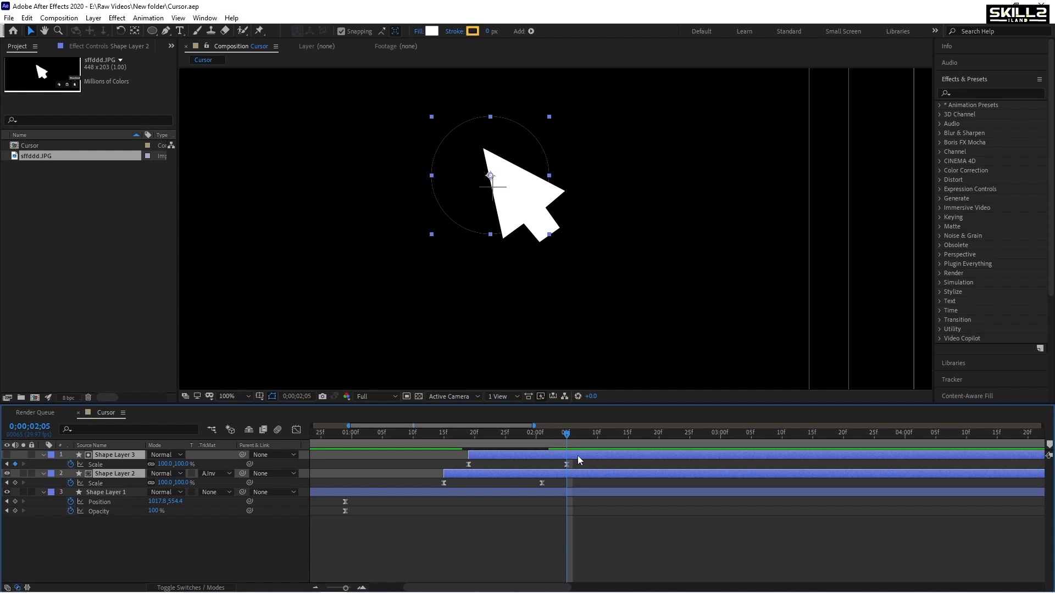
pyautogui.hotkey('alt', ']')
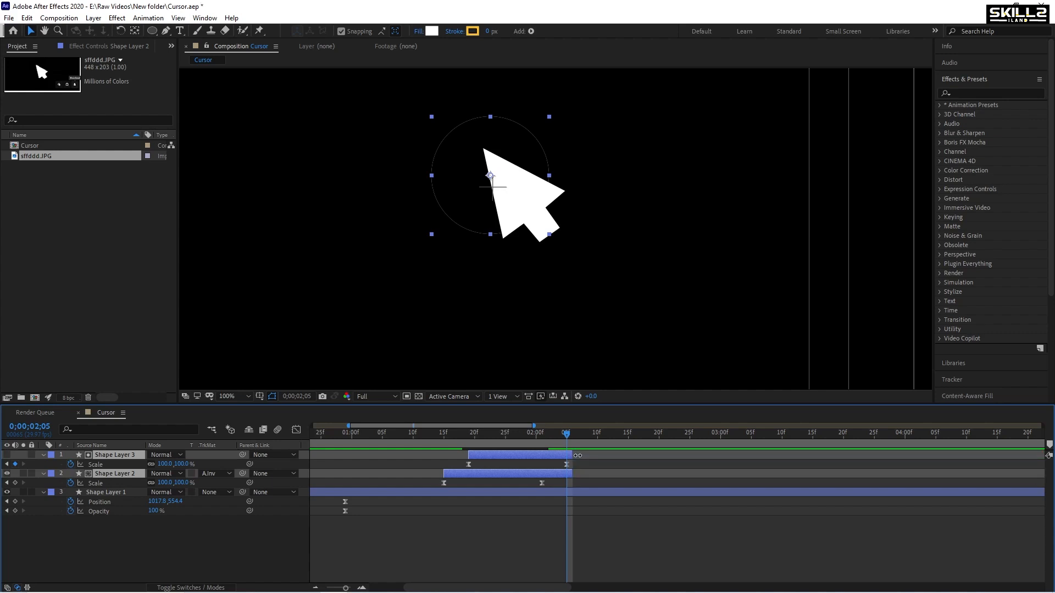
pyautogui.hotkey('ctrl', 's')
pyautogui.moveTo(472, 437); pyautogui.dragTo(409, 437)
pyautogui.press('space')
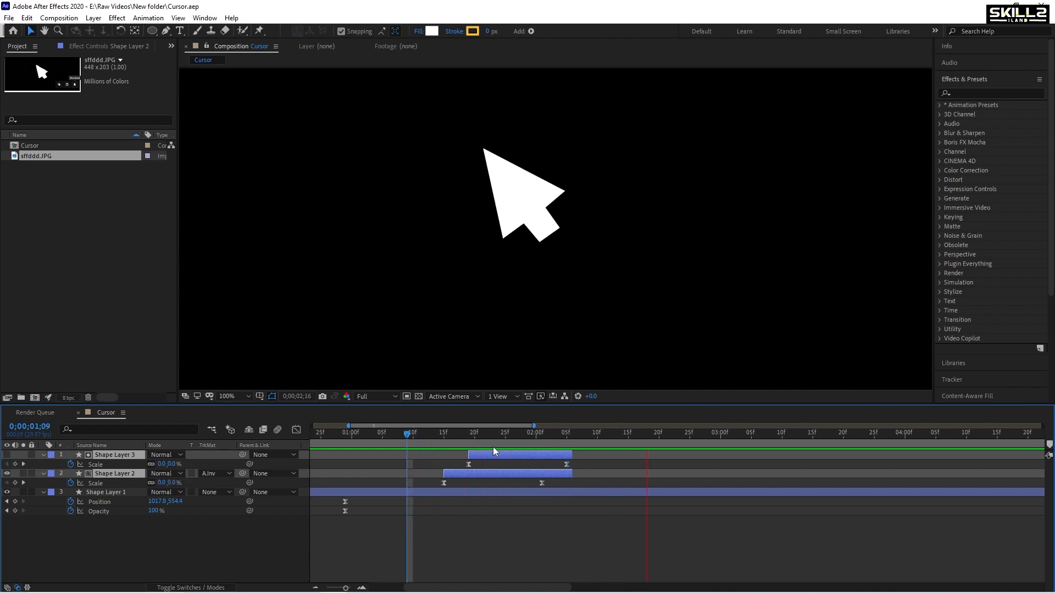
pyautogui.click(430, 444)
pyautogui.press('space')
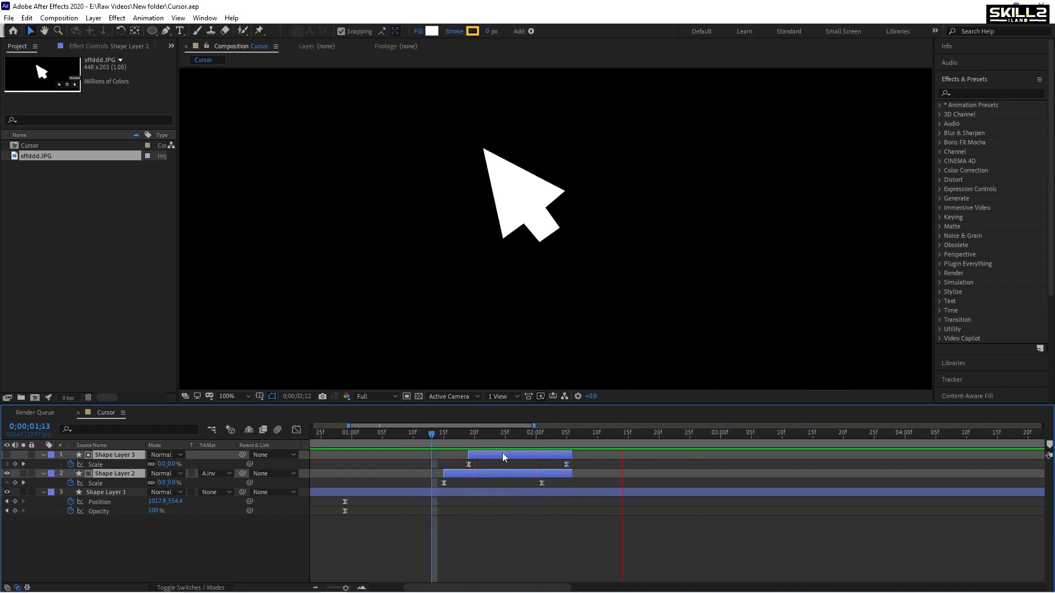
pyautogui.click(457, 440)
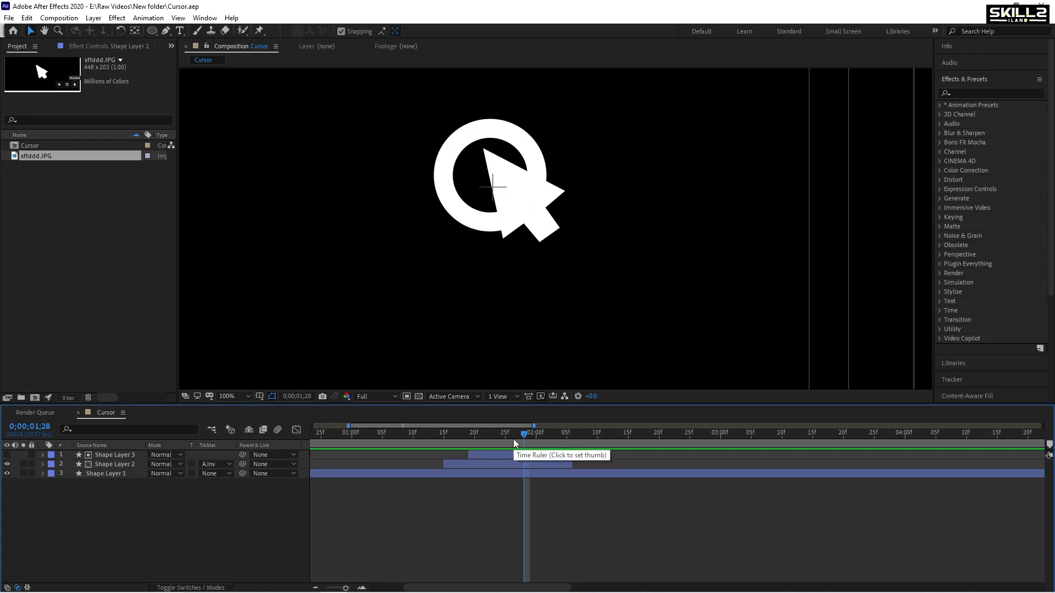
# - At 0;00;01;25, nudge both circle layers together up and slightly left toward the cursor arrow's tip
pyautogui.moveTo(514, 441)
pyautogui.mouseDown()
pyautogui.moveTo(462, 445)
pyautogui.moveTo(505, 447)
pyautogui.mouseUp()
pyautogui.click(110, 454)
pyautogui.keyDown('shift'); pyautogui.click(111, 462); pyautogui.keyUp('shift')
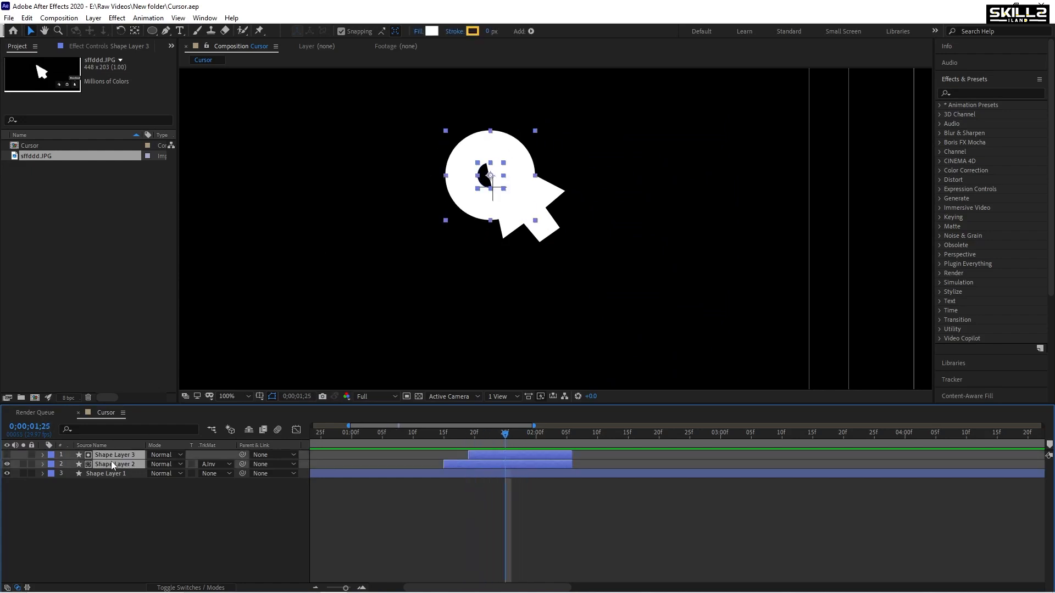
pyautogui.hotkey('shift', 'Up')
pyautogui.hotkey('shift', 'Up')
pyautogui.hotkey('shift', 'Up')
pyautogui.hotkey('shift', 'Up')
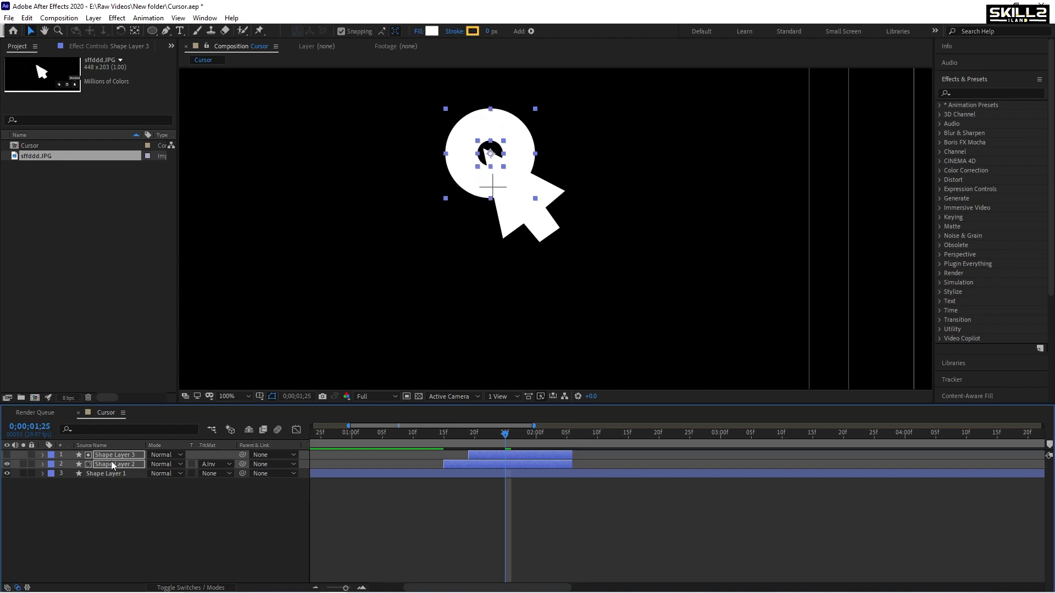
pyautogui.hotkey('shift', 'Left')
pyautogui.hotkey('shift', 'Up')
pyautogui.press('Down')
pyautogui.press('Down')
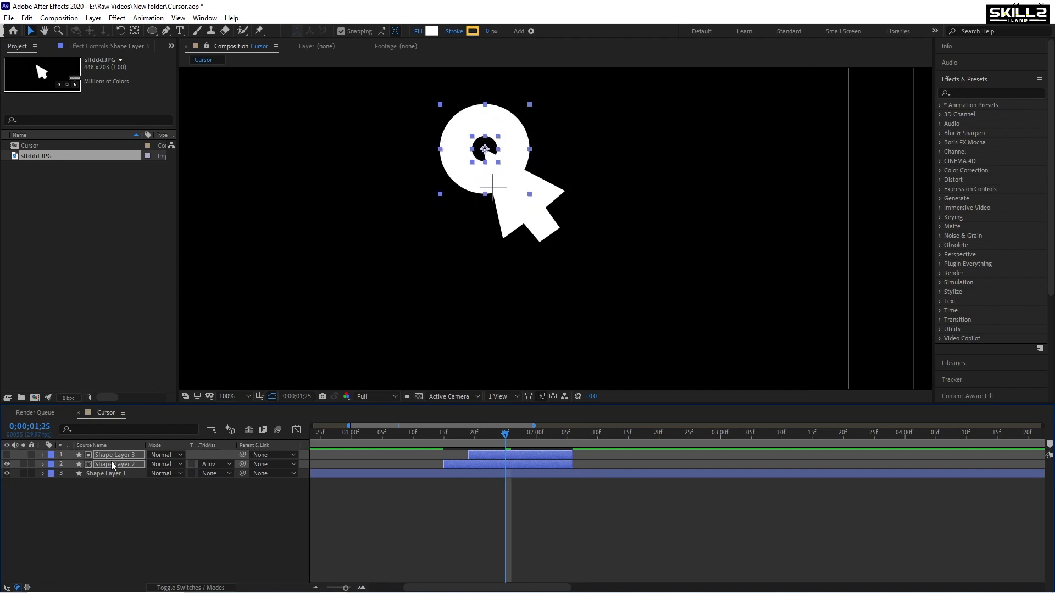
# - Nudge both circle layers slightly left so their center sits exactly on the arrow's tip, and save the project
pyautogui.scroll(4, 492, 146)
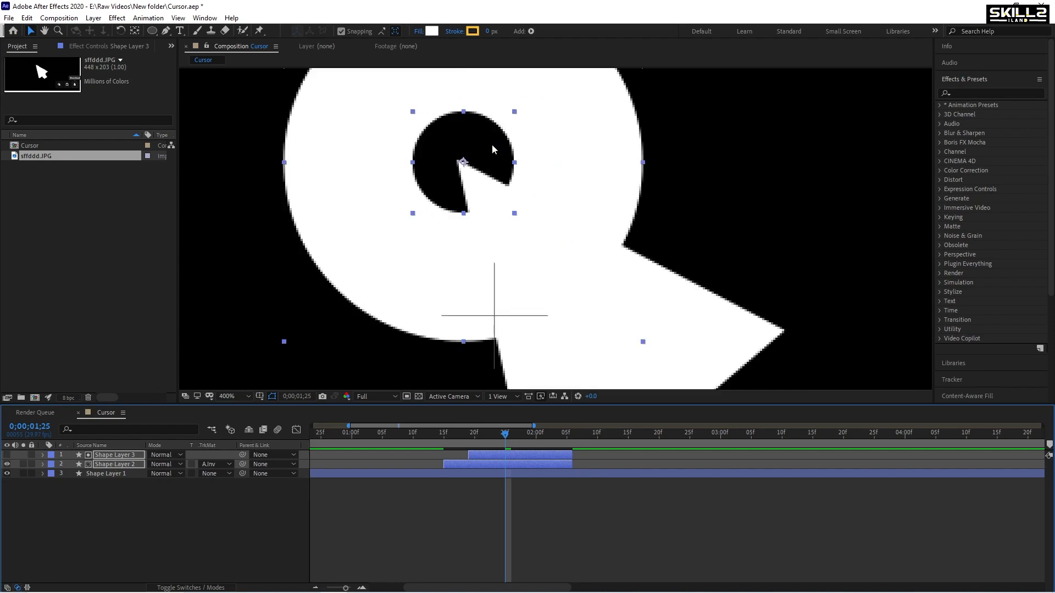
pyautogui.press('Left')
pyautogui.press('Left')
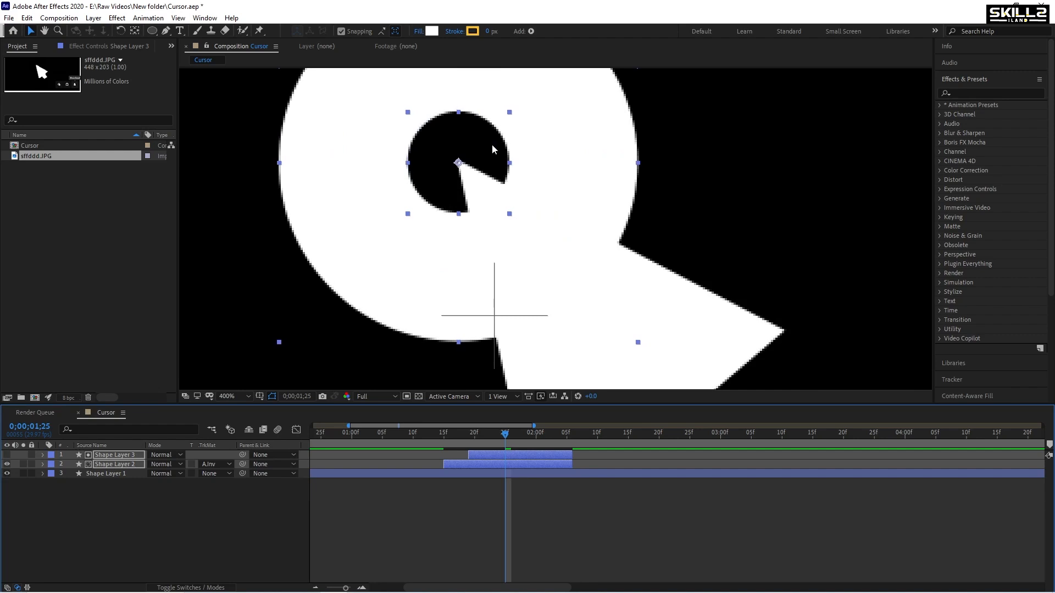
pyautogui.hotkey('ctrl', 's')
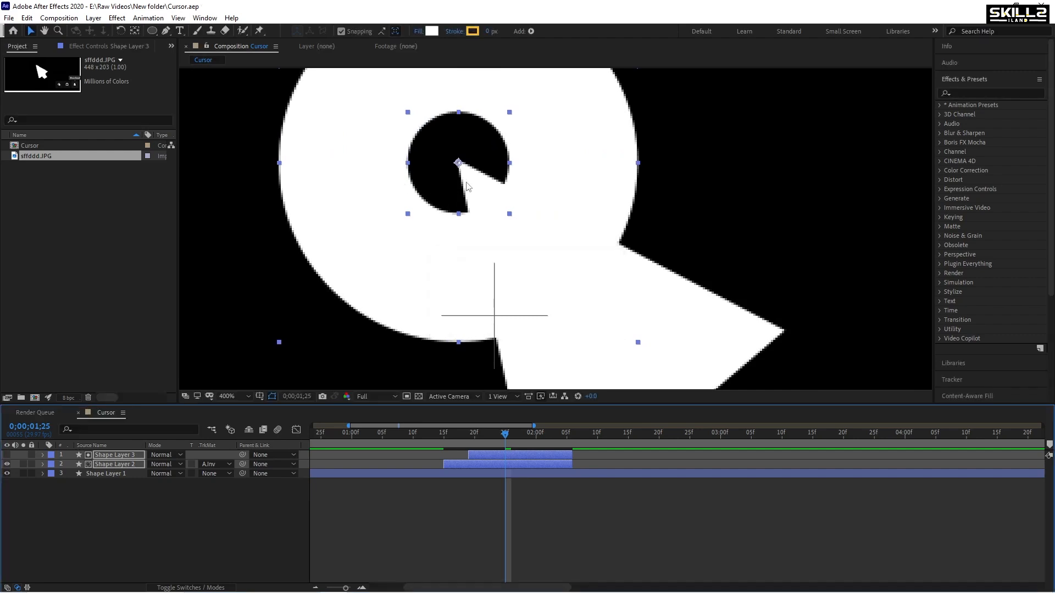
pyautogui.scroll(-4, 467, 187)
pyautogui.scroll(4, 432, 196)
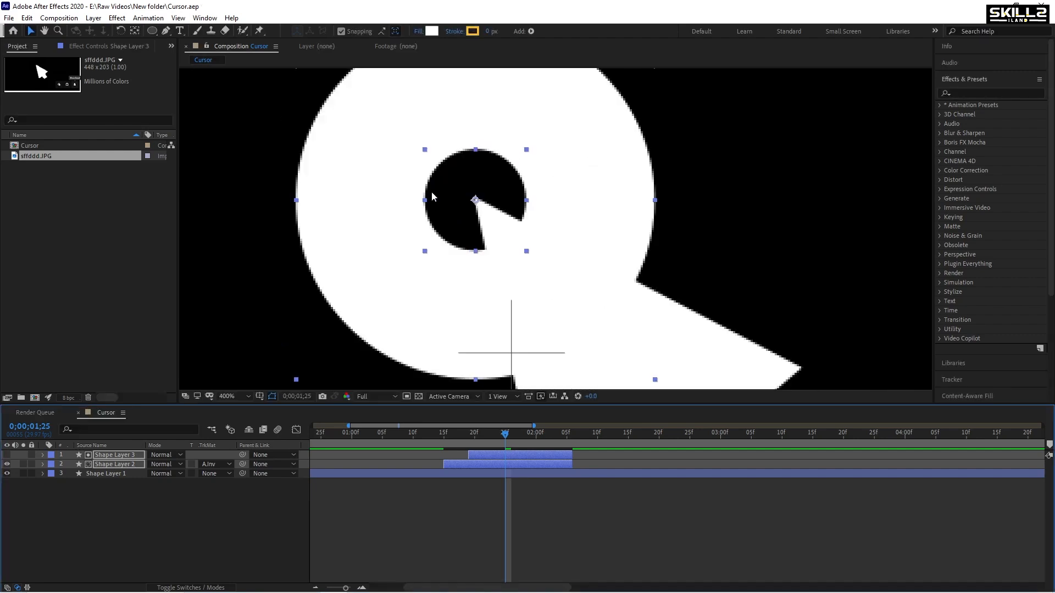
# - Preview the repositioned ring and move both circle layers below the cursor arrow layer, Shape Layer 1, in the stack
pyautogui.scroll(-1, 432, 196)
pyautogui.moveTo(505, 437); pyautogui.dragTo(421, 440)
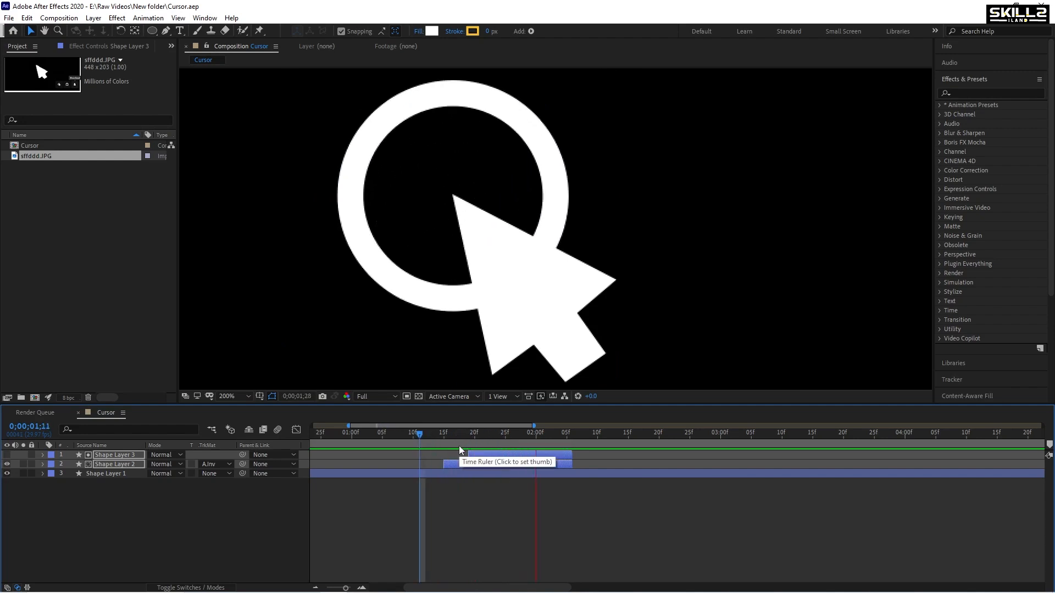
pyautogui.click(445, 437)
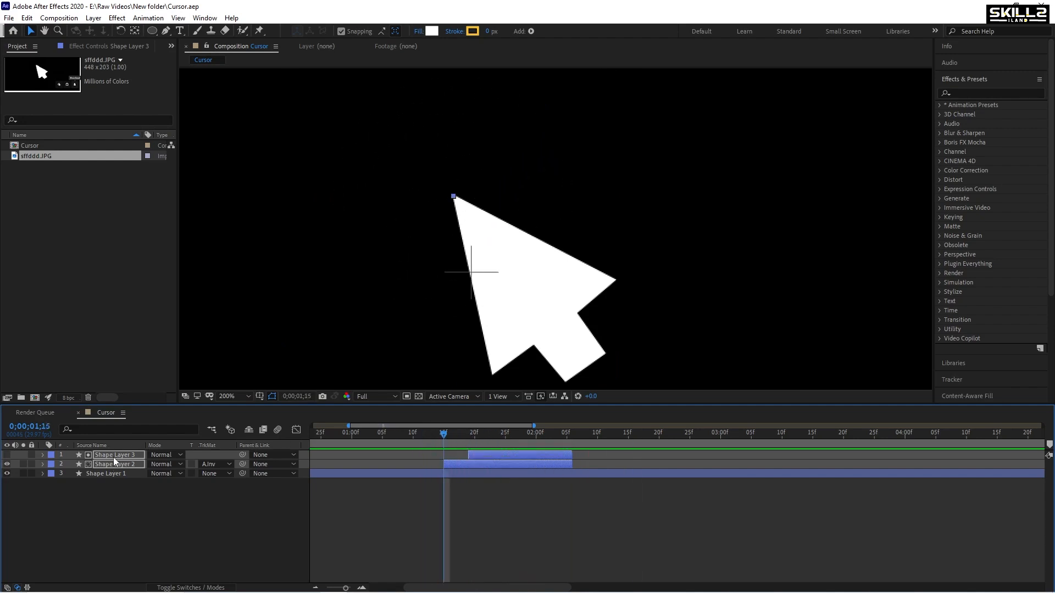
pyautogui.moveTo(114, 461); pyautogui.dragTo(113, 481)
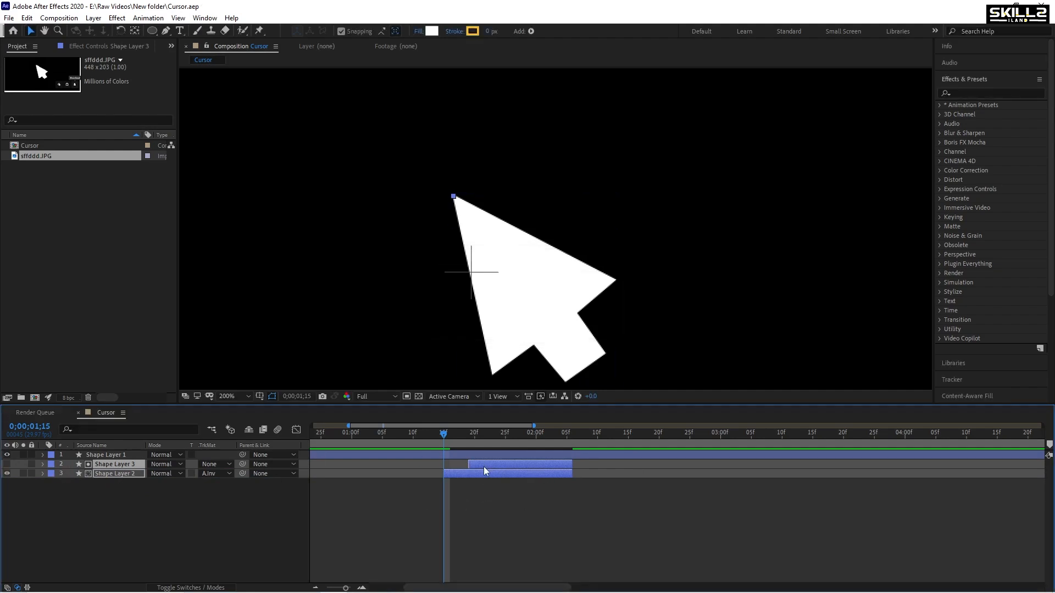
# - At 0;00;01;24, change the fill color of both circle layers to a saturated golden yellow
pyautogui.click(494, 438)
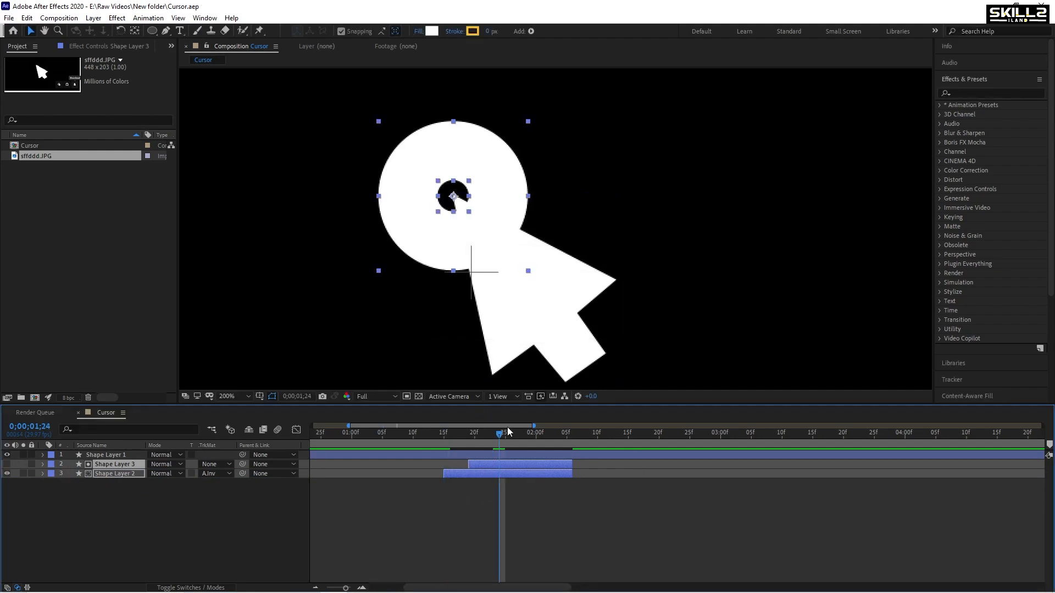
pyautogui.click(431, 31)
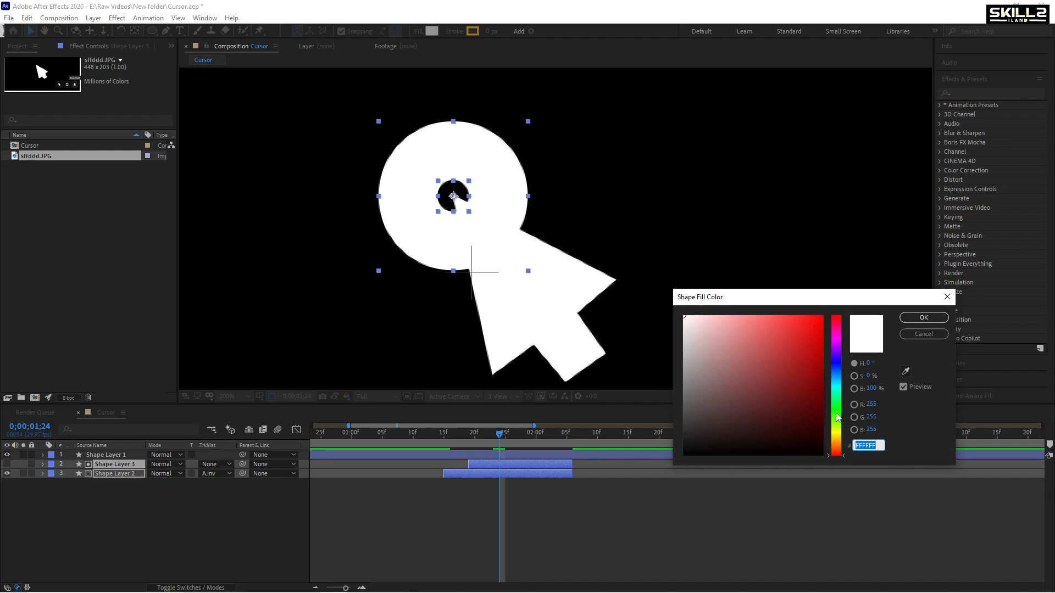
pyautogui.moveTo(840, 452); pyautogui.dragTo(843, 438)
pyautogui.click(743, 336)
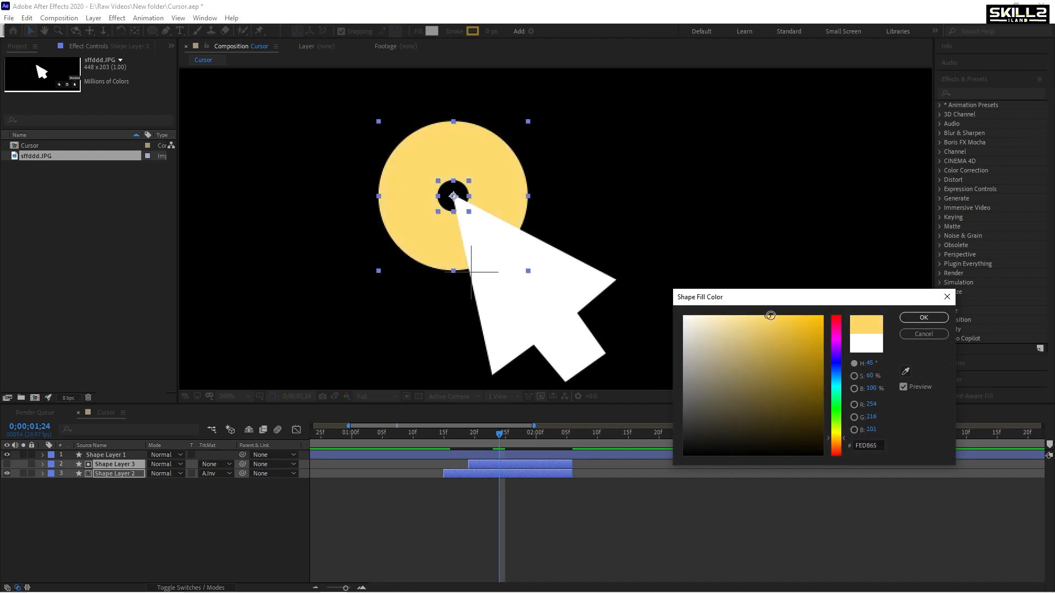
pyautogui.click(776, 319)
pyautogui.click(924, 317)
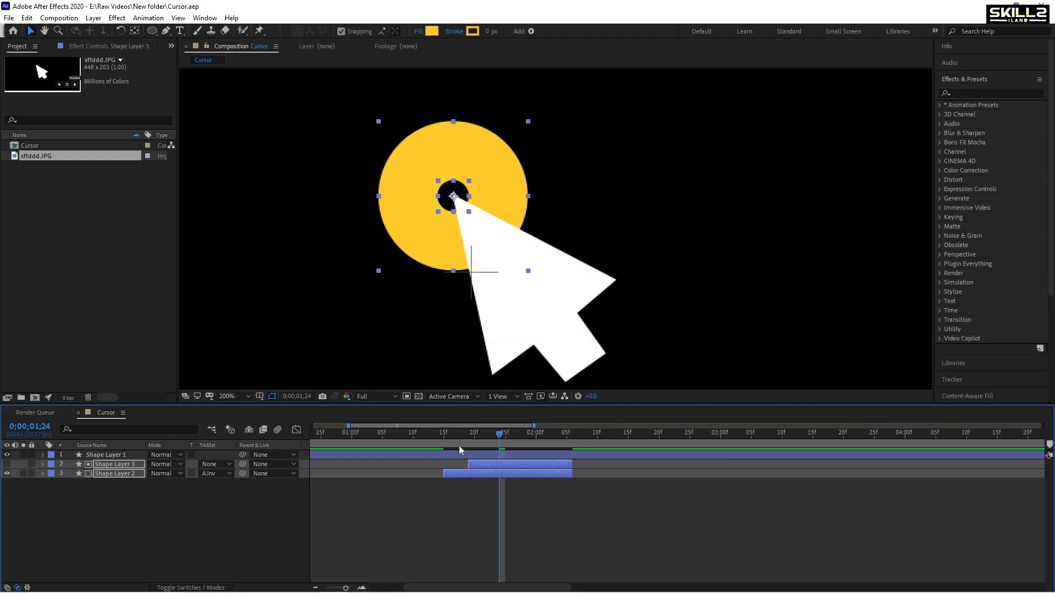
# - At 0;00;01;13, add position and scale keyframes to the cursor arrow layer, Shape Layer 1, and save the project
pyautogui.moveTo(459, 434); pyautogui.dragTo(440, 453)
pyautogui.click(521, 236)
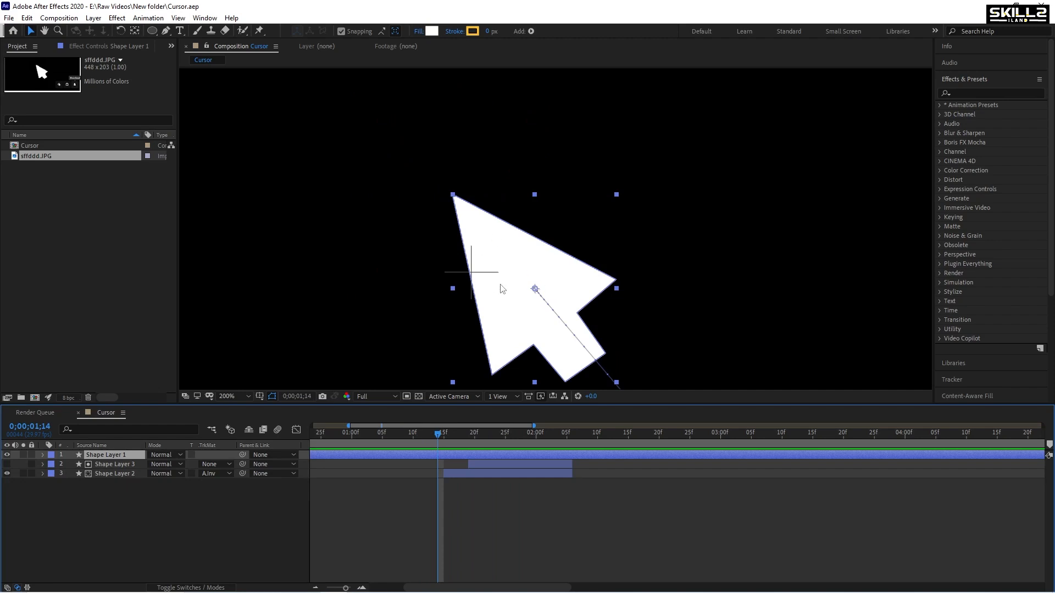
pyautogui.hotkey('ctrl', 'z')
pyautogui.moveTo(438, 436); pyautogui.dragTo(432, 435)
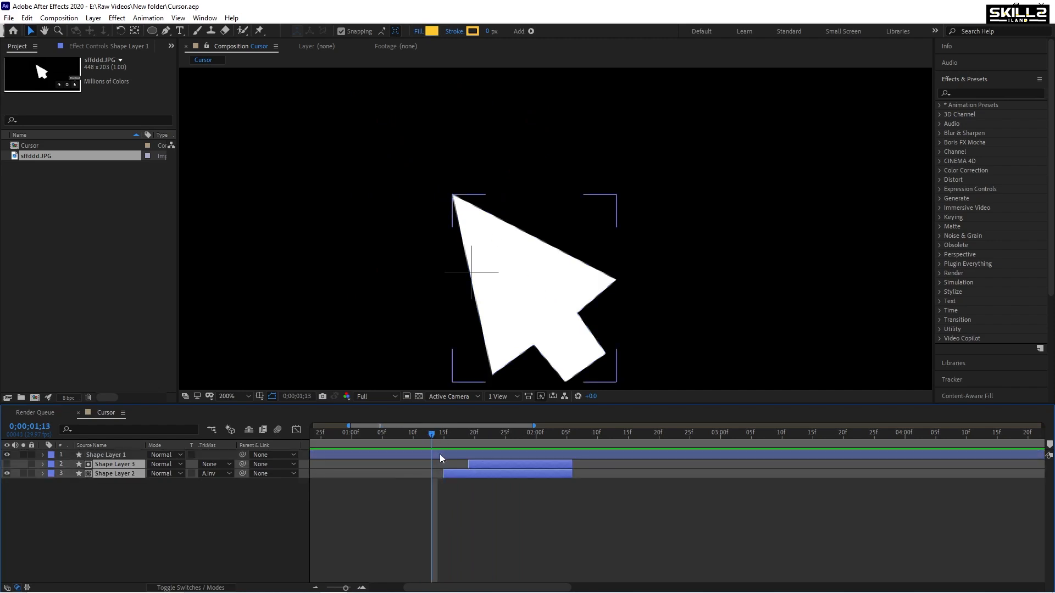
pyautogui.click(441, 455)
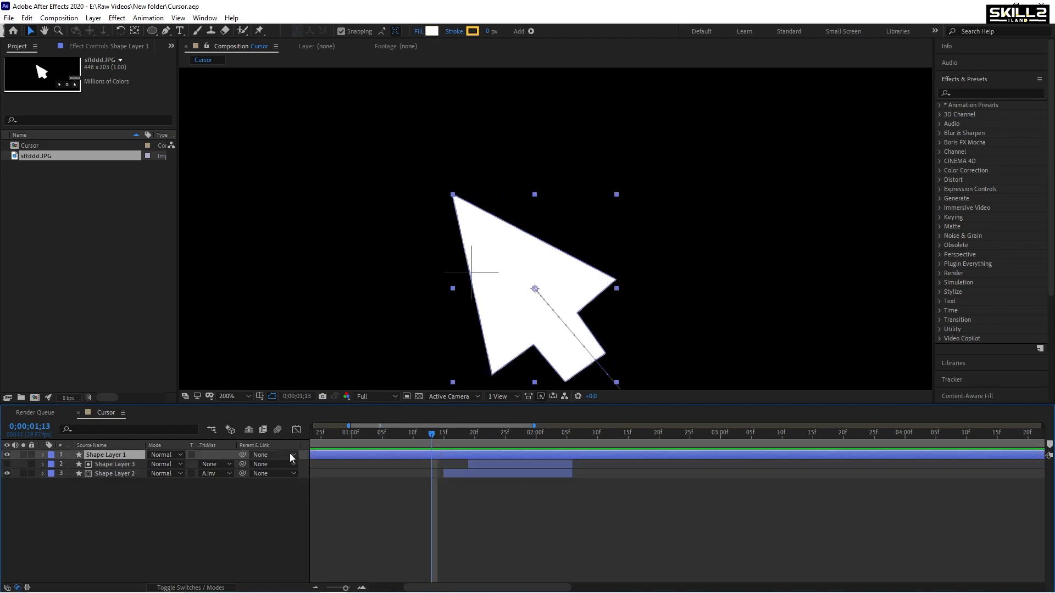
pyautogui.press('s')
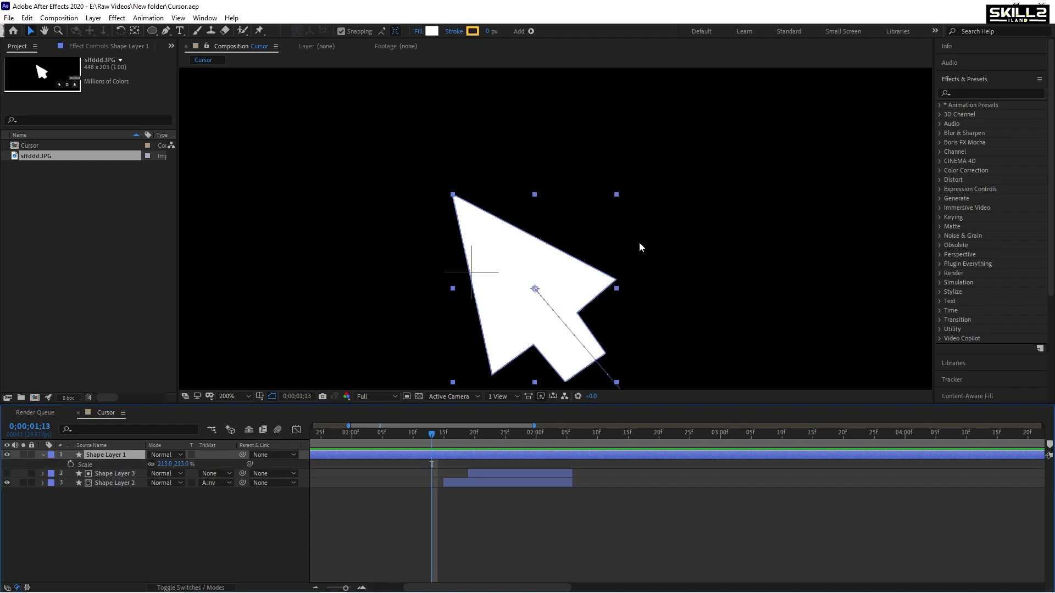
pyautogui.hotkey('shift', 'p')
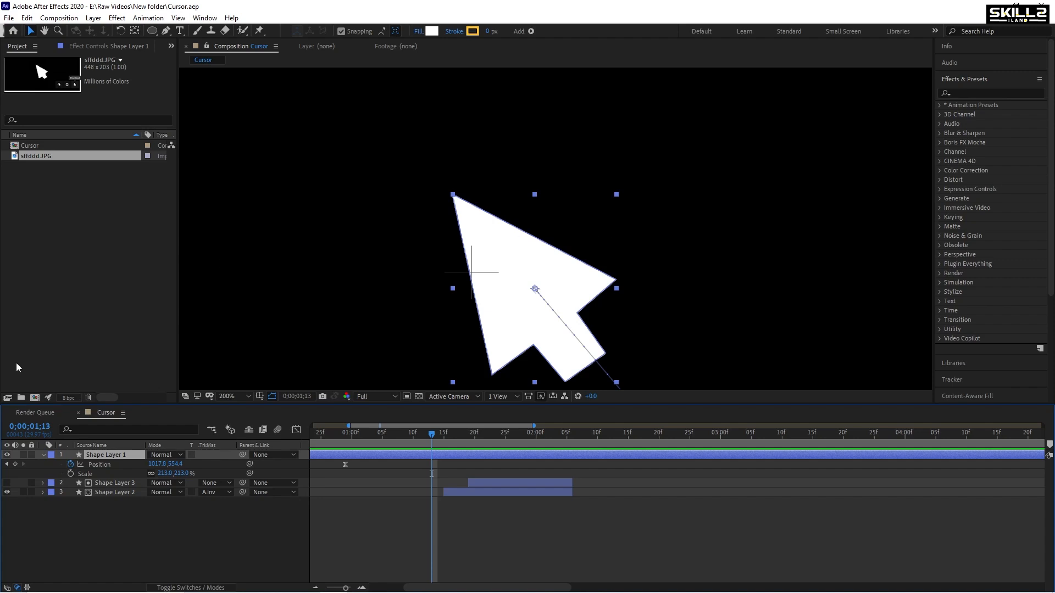
pyautogui.click(15, 464)
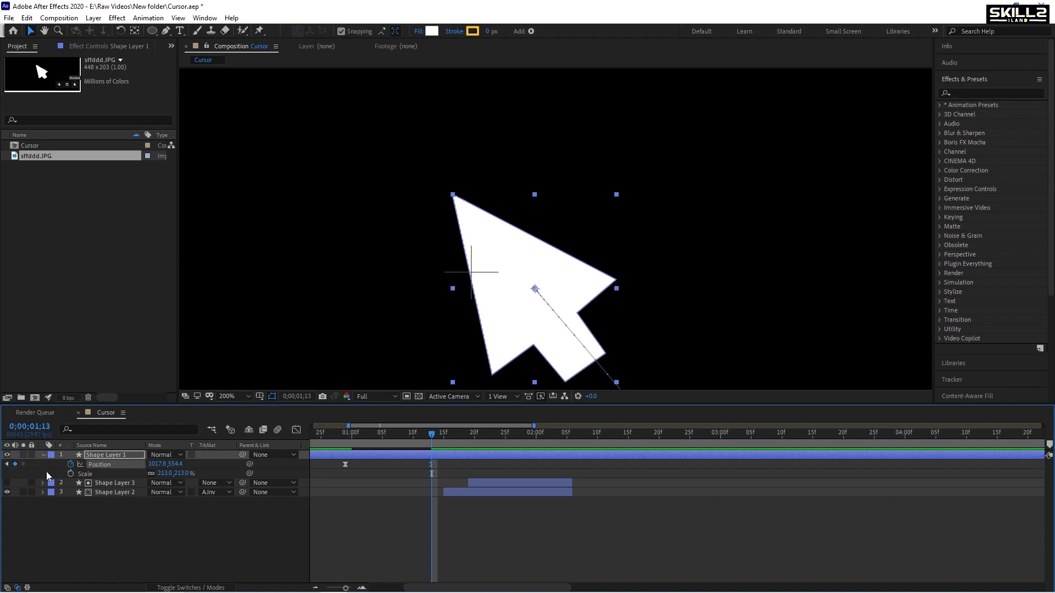
pyautogui.click(70, 474)
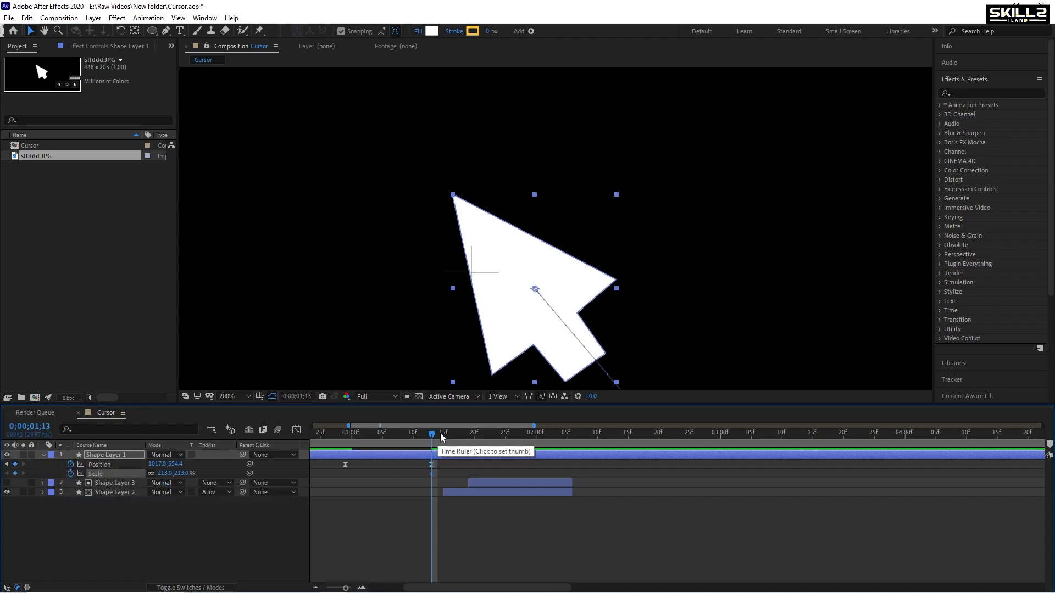
pyautogui.hotkey('ctrl', 's')
# - At 0;00;01;15, show the rulers, place a vertical and a horizontal guide crossing at the arrow's tip, and save the project
pyautogui.moveTo(434, 437); pyautogui.dragTo(446, 440)
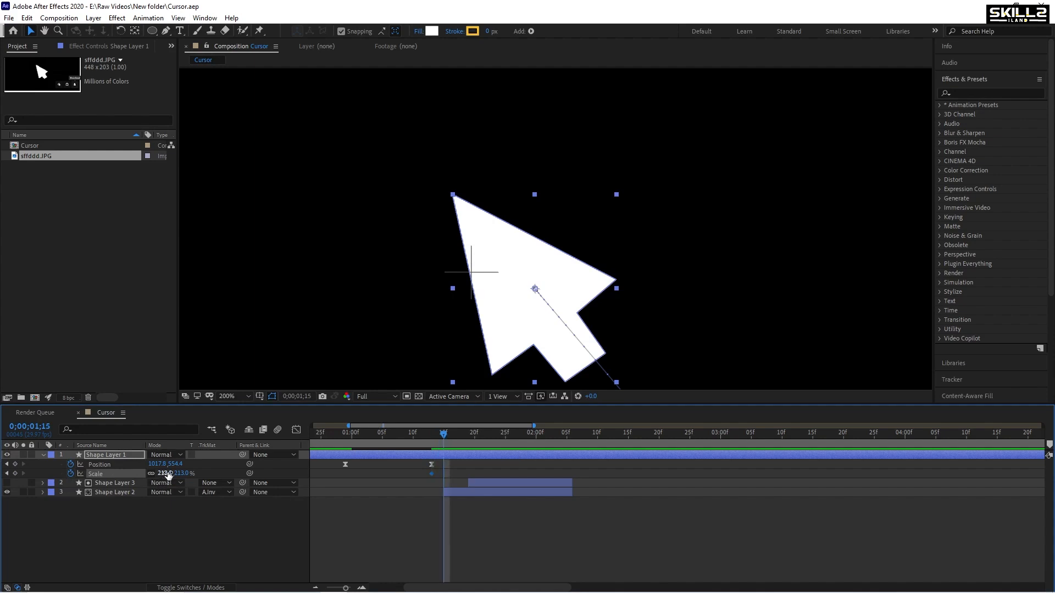
pyautogui.moveTo(168, 475); pyautogui.dragTo(159, 474)
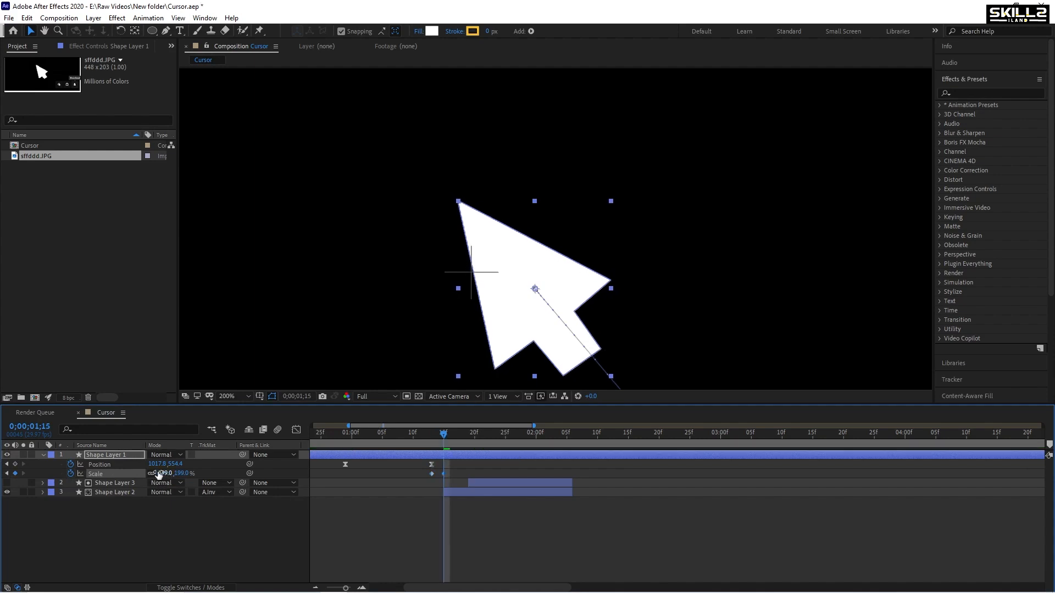
pyautogui.hotkey('ctrl', 'z')
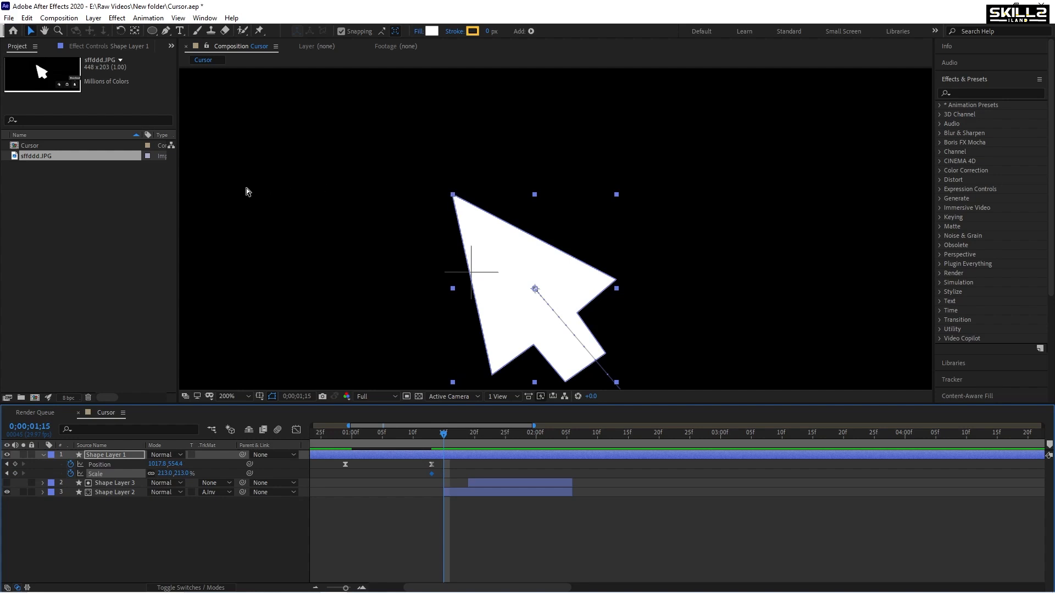
pyautogui.hotkey('ctrl', 'r')
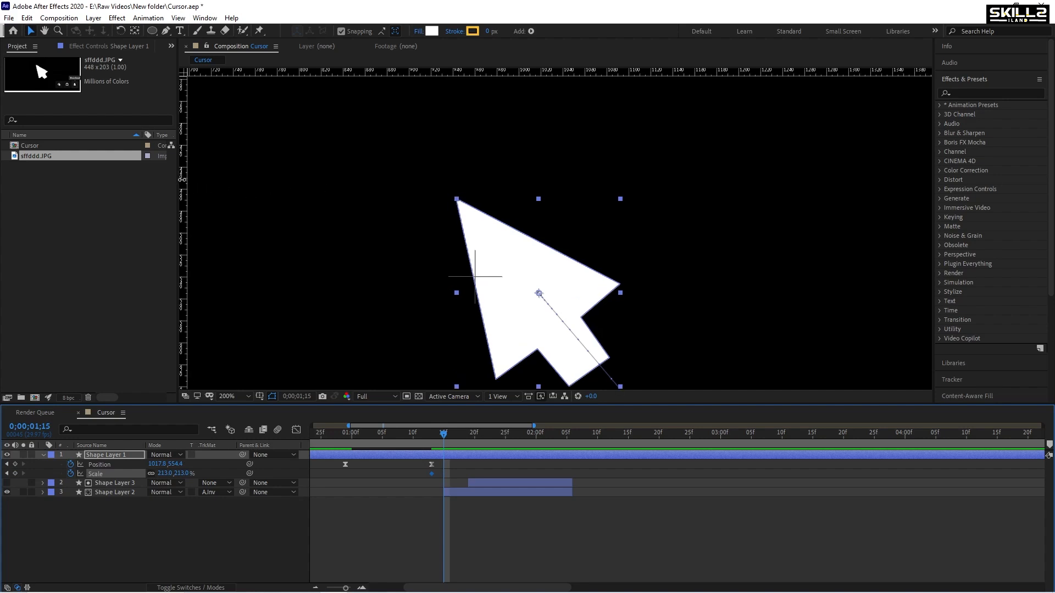
pyautogui.moveTo(182, 180); pyautogui.dragTo(457, 220)
pyautogui.moveTo(473, 71); pyautogui.dragTo(494, 199)
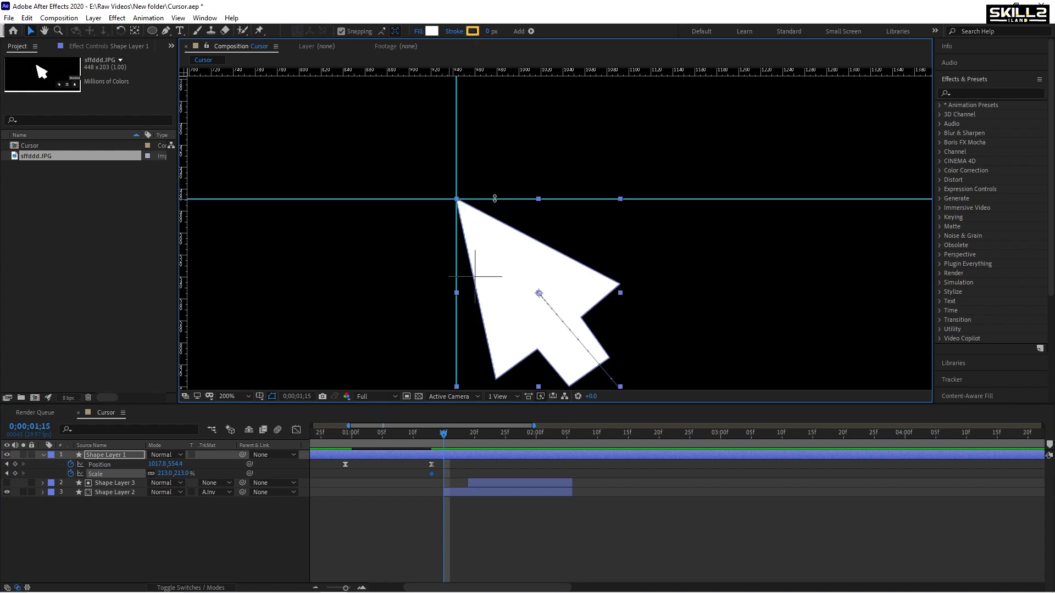
pyautogui.hotkey('ctrl', 's')
# - At 0;00;01;15, scale the cursor arrow to 179%, nudge it up and left until its tip meets the guide crossing, and save
pyautogui.moveTo(165, 474); pyautogui.dragTo(161, 473)
pyautogui.moveTo(156, 474); pyautogui.dragTo(149, 475)
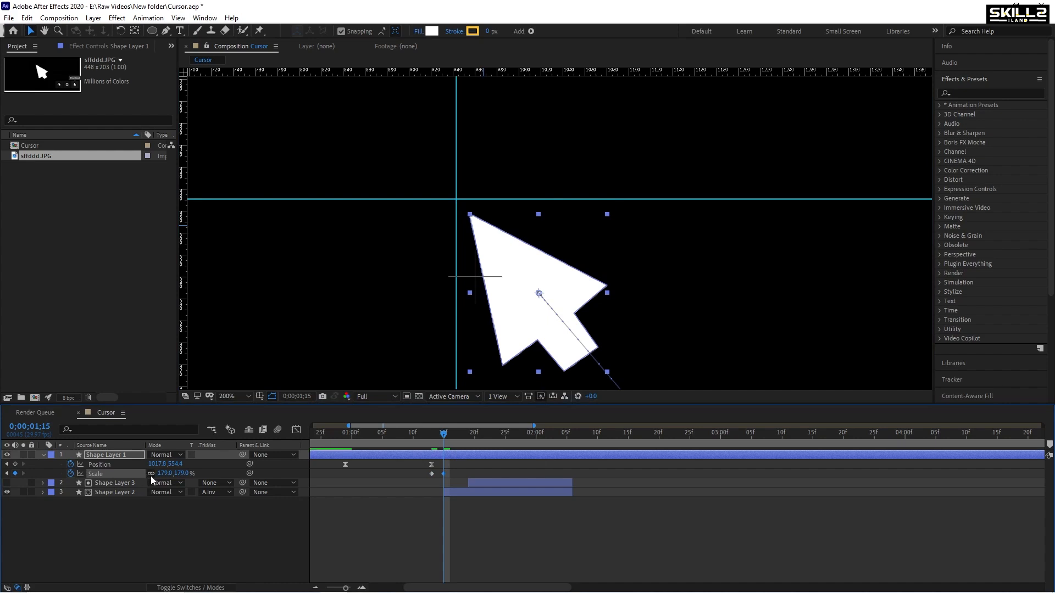
pyautogui.press('Up')
pyautogui.press('Up')
pyautogui.press('Up')
pyautogui.press('Up')
pyautogui.press('Up')
pyautogui.press('Left')
pyautogui.press('Left')
pyautogui.press('Left')
pyautogui.press('Left')
pyautogui.press('Left')
pyautogui.press('Left')
pyautogui.press('Left')
pyautogui.press('Left')
pyautogui.press('Left')
pyautogui.press('Left')
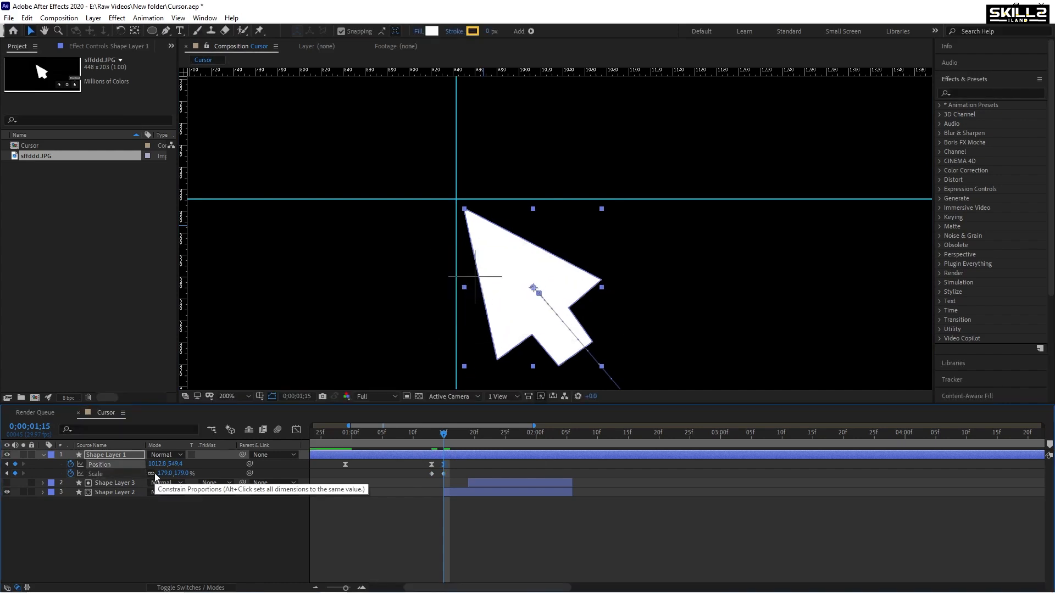
pyautogui.press('Up')
pyautogui.press('Up')
pyautogui.press('Up')
pyautogui.press('Up')
pyautogui.press('Up')
pyautogui.press('Up')
pyautogui.press('Left')
pyautogui.press('Left')
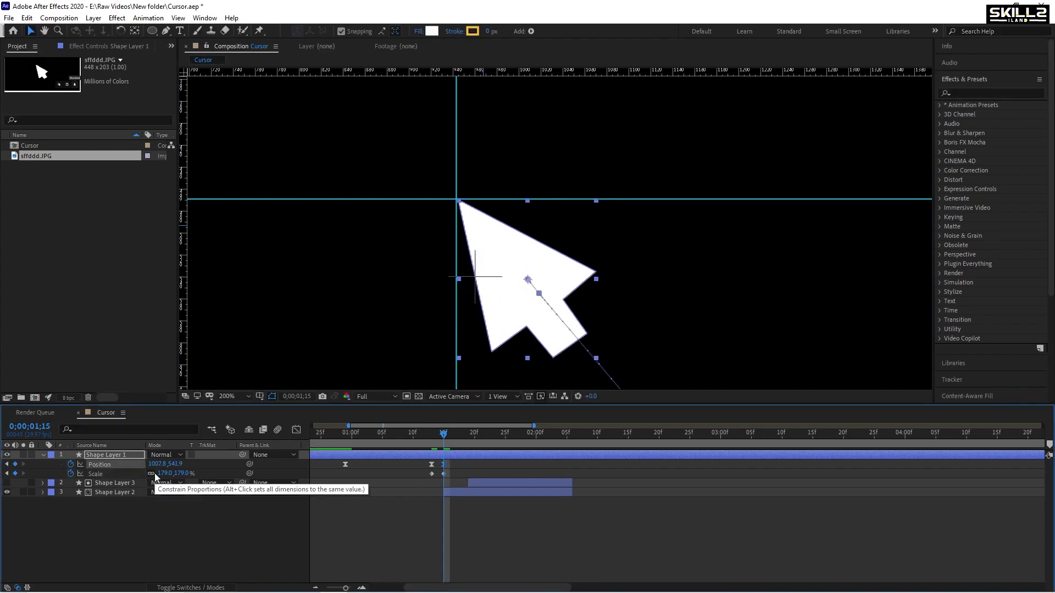
pyautogui.press('Up')
pyautogui.press('Up')
pyautogui.hotkey('ctrl', 's')
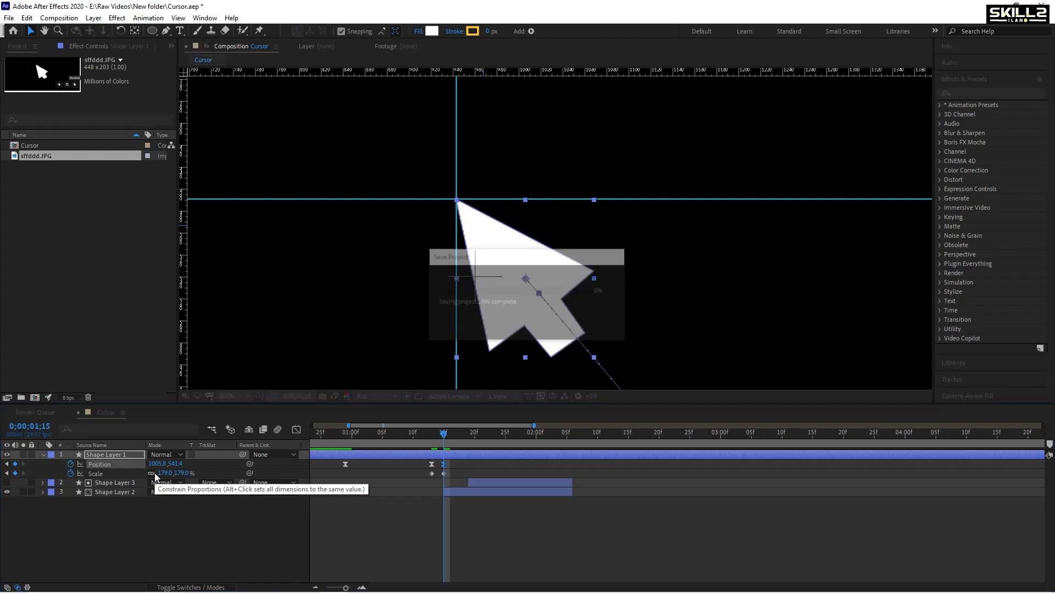
# - Apply Easy Ease to the arrow's position and scale keyframes at 0;00;01;13 and 0;00;01;15
pyautogui.scroll(3, 440, 206)
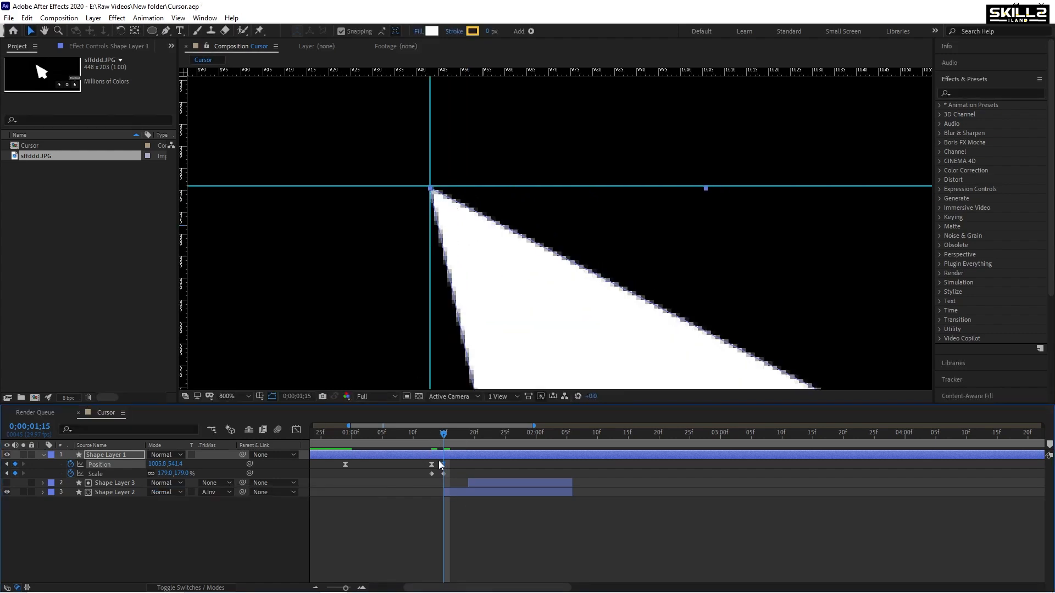
pyautogui.moveTo(428, 461); pyautogui.dragTo(453, 483)
pyautogui.moveTo(447, 441)
pyautogui.mouseDown()
pyautogui.moveTo(431, 444)
pyautogui.moveTo(444, 444)
pyautogui.mouseUp()
pyautogui.click(387, 538)
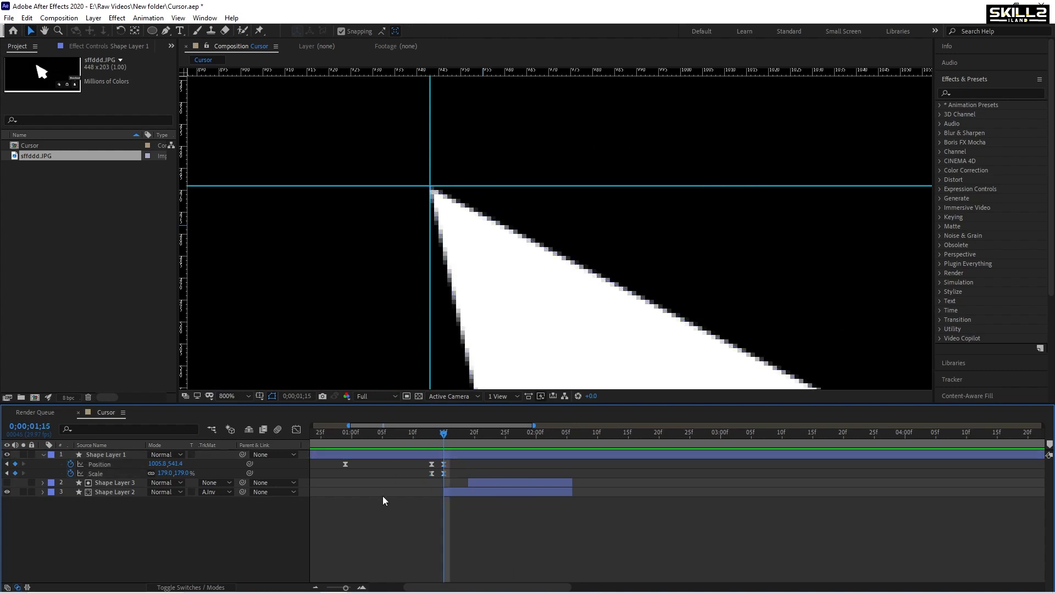
# - At 0;00;01;15, scale the arrow down to 160% and nudge it up and left until its tip sits on the guide crossing
pyautogui.moveTo(166, 474); pyautogui.dragTo(155, 477)
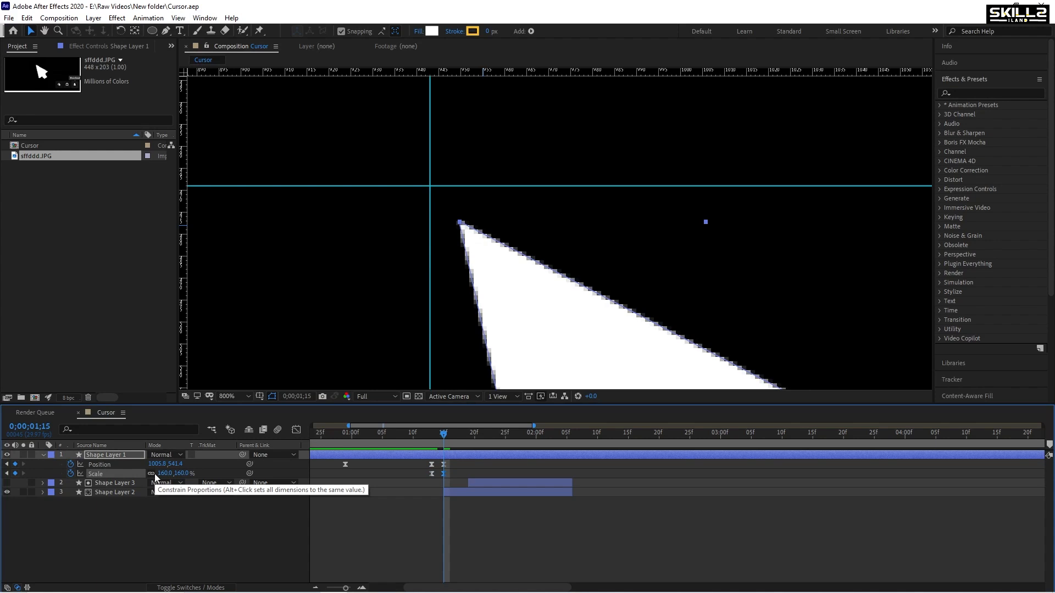
pyautogui.press('Left')
pyautogui.press('Up')
pyautogui.press('Left')
pyautogui.press('Up')
pyautogui.press('Left')
pyautogui.press('Up')
pyautogui.press('Left')
pyautogui.press('Up')
pyautogui.press('Left')
pyautogui.press('Up')
pyautogui.press('Left')
pyautogui.press('Up')
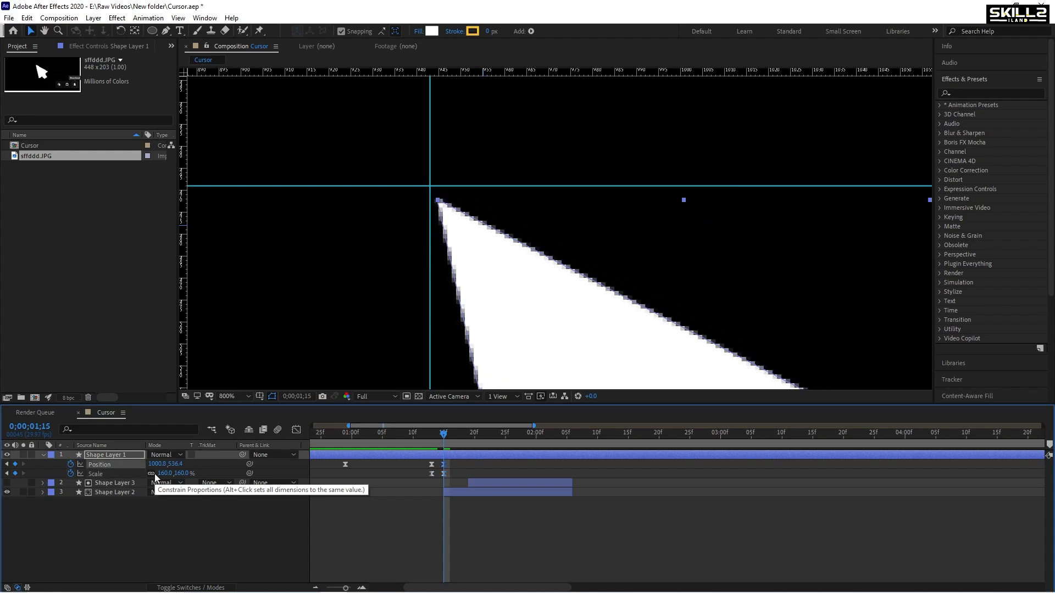
pyautogui.press('Up')
pyautogui.press('Up')
pyautogui.press('Up')
pyautogui.press('Up')
pyautogui.press('Up')
pyautogui.press('Up')
pyautogui.press('Up')
pyautogui.press('Up')
pyautogui.press('Up')
pyautogui.press('Up')
pyautogui.press('Up')
pyautogui.press('Up')
pyautogui.press('Left')
pyautogui.press('Left')
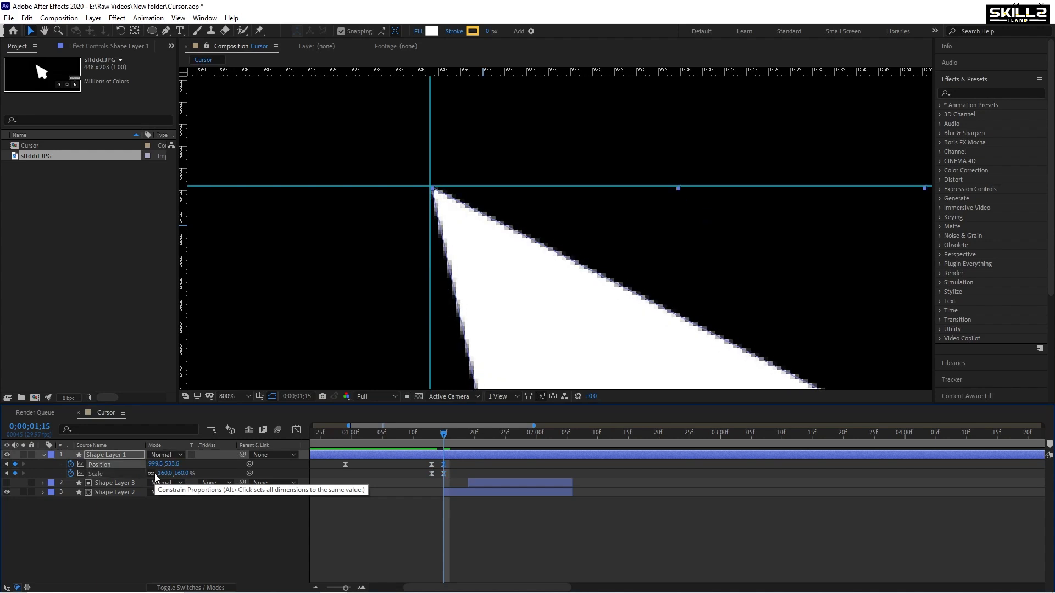
pyautogui.press('Left')
pyautogui.press('Left')
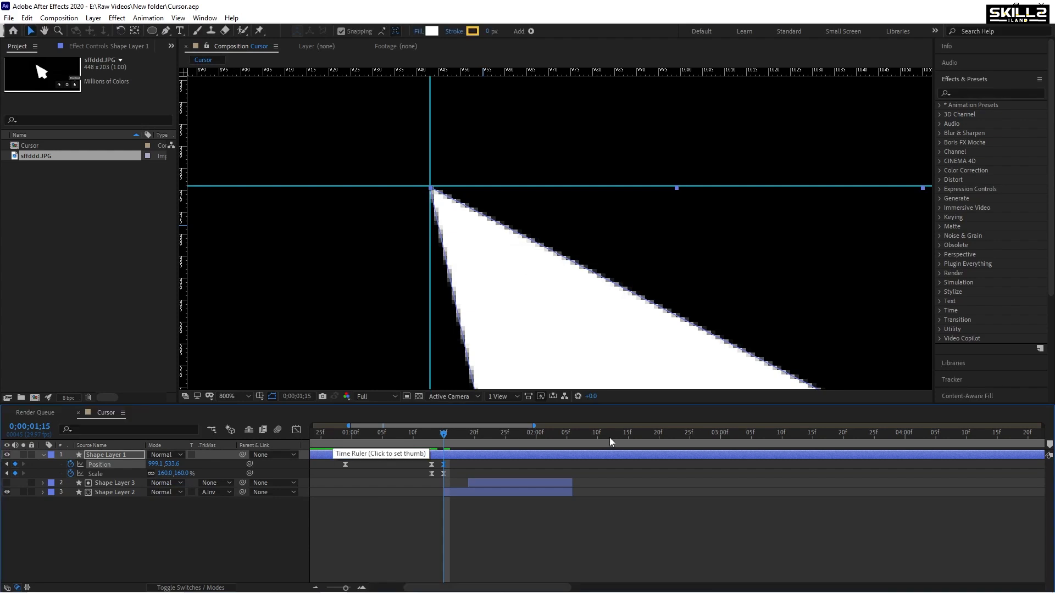
# - Scrub through the shrink, then copy the arrow's position and scale keyframes from 0;00;01;13 and paste them at 0;00;01;17
pyautogui.scroll(-3, 478, 121)
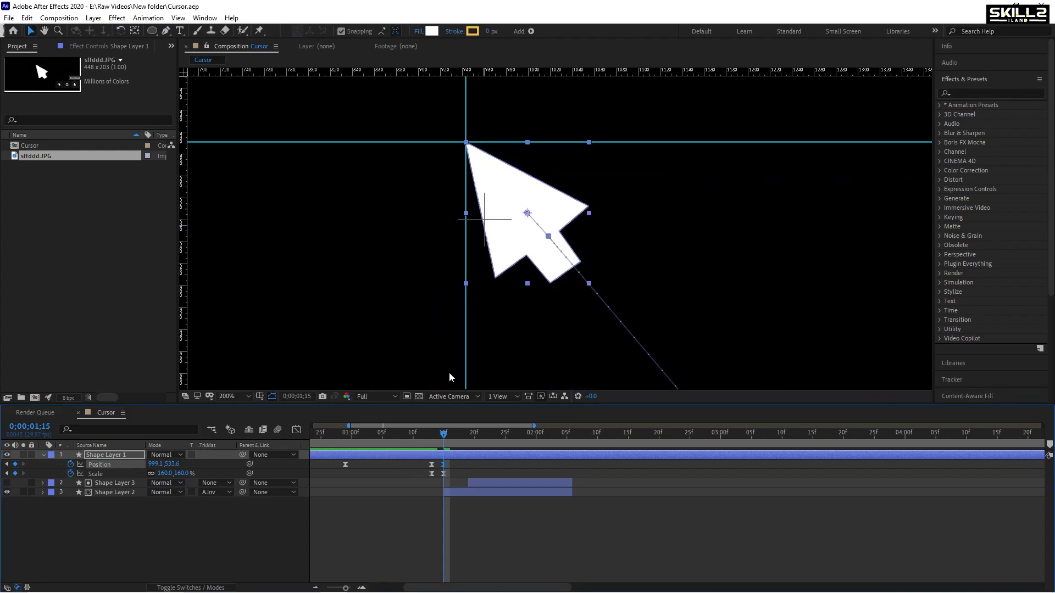
pyautogui.click(417, 442)
pyautogui.click(523, 499)
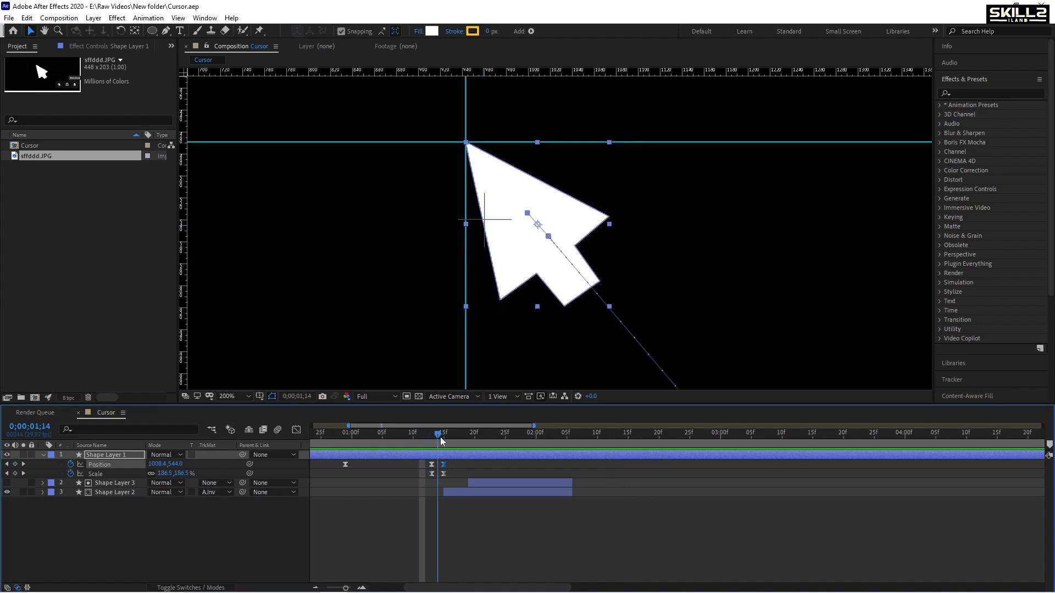
pyautogui.click(457, 441)
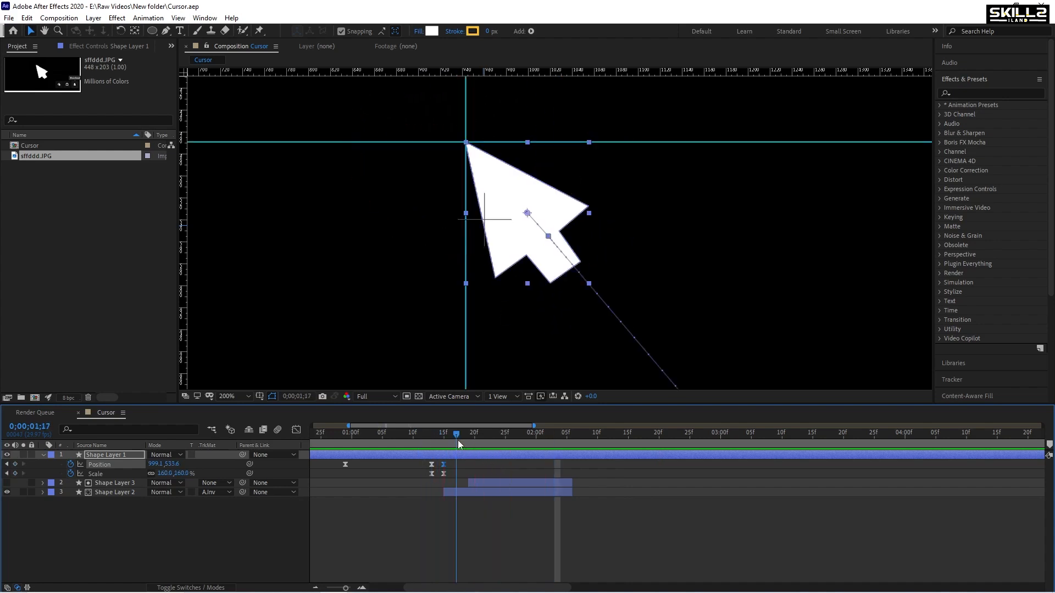
pyautogui.moveTo(438, 463); pyautogui.dragTo(424, 478)
pyautogui.hotkey('ctrl', 'c')
pyautogui.hotkey('ctrl', 'v')
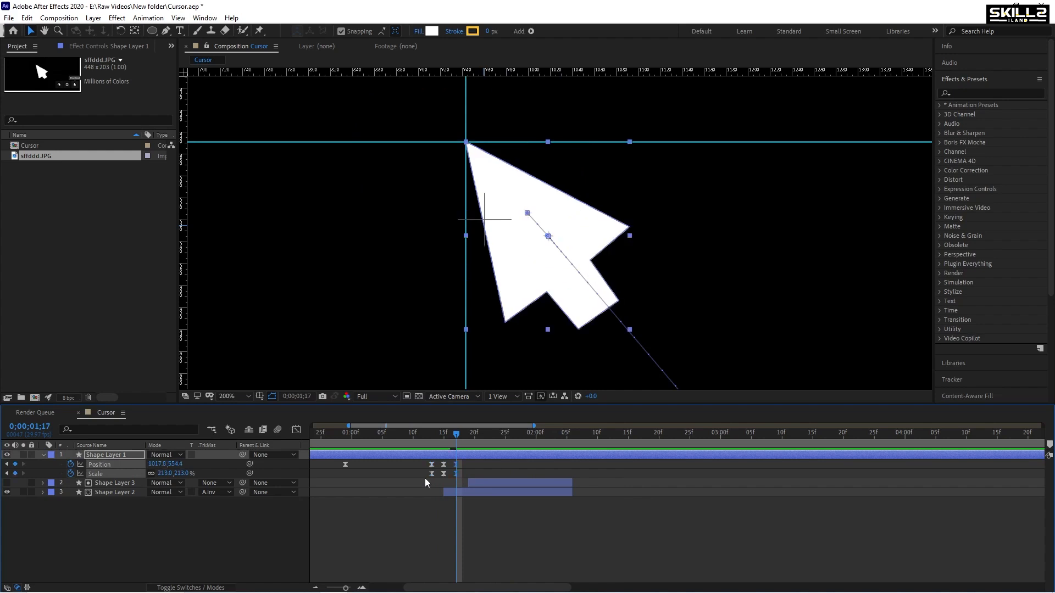
# - Preview the click motion and stretch the arrow's click keyframes so the middle pair falls at 0;00;01;16 and the last at 0;00;01;19
pyautogui.moveTo(446, 440); pyautogui.dragTo(410, 448)
pyautogui.click(581, 507)
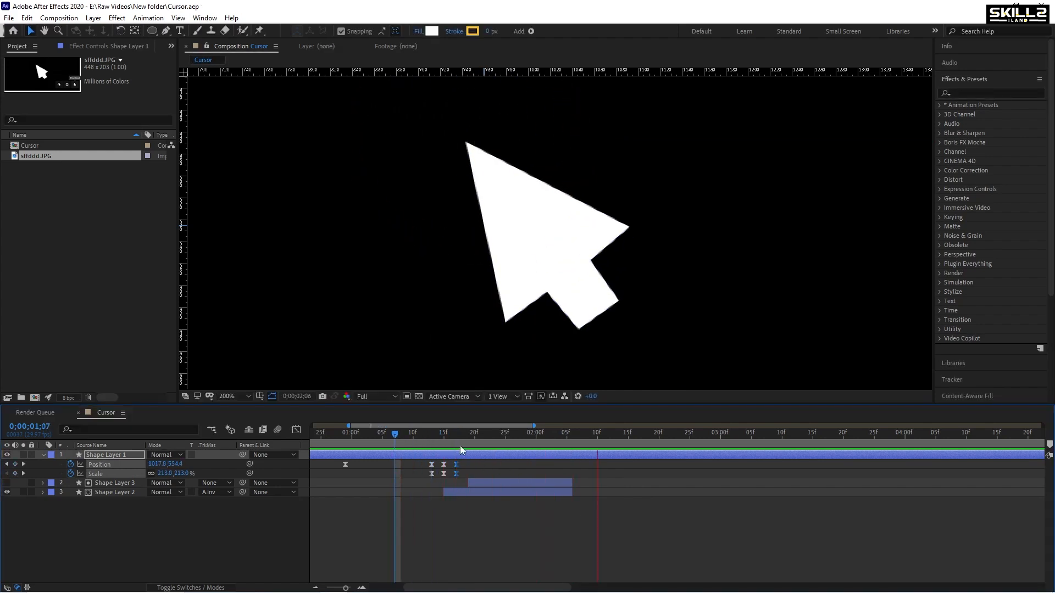
pyautogui.click(425, 435)
pyautogui.moveTo(425, 435); pyautogui.dragTo(427, 478)
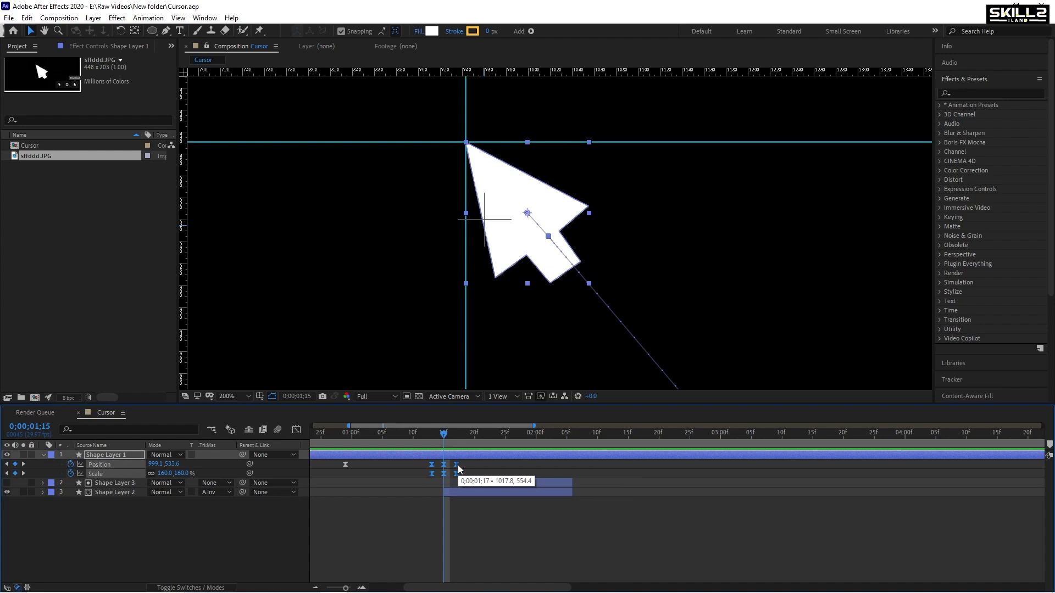
pyautogui.moveTo(458, 466)
pyautogui.mouseDown()
pyautogui.moveTo(469, 465)
pyautogui.moveTo(432, 437)
pyautogui.moveTo(450, 449)
pyautogui.mouseUp()
pyautogui.press('space')
pyautogui.press('space')
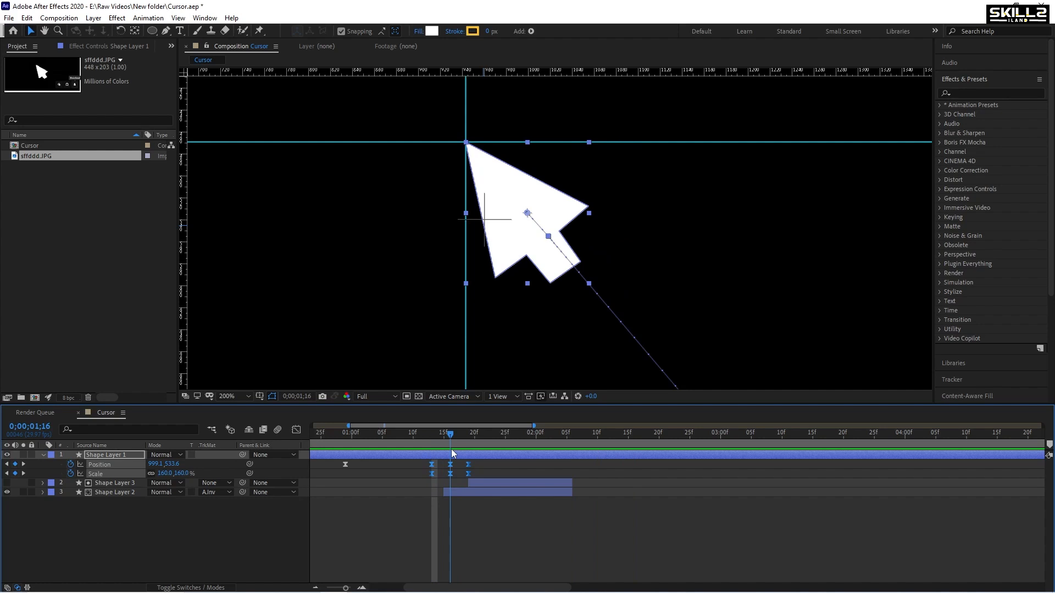
# - Move both circle layers three frames earlier so Shape Layer 3 starts at 0;00;01;16 and Shape Layer 2 at 0;00;01;12, and preview
pyautogui.click(484, 481)
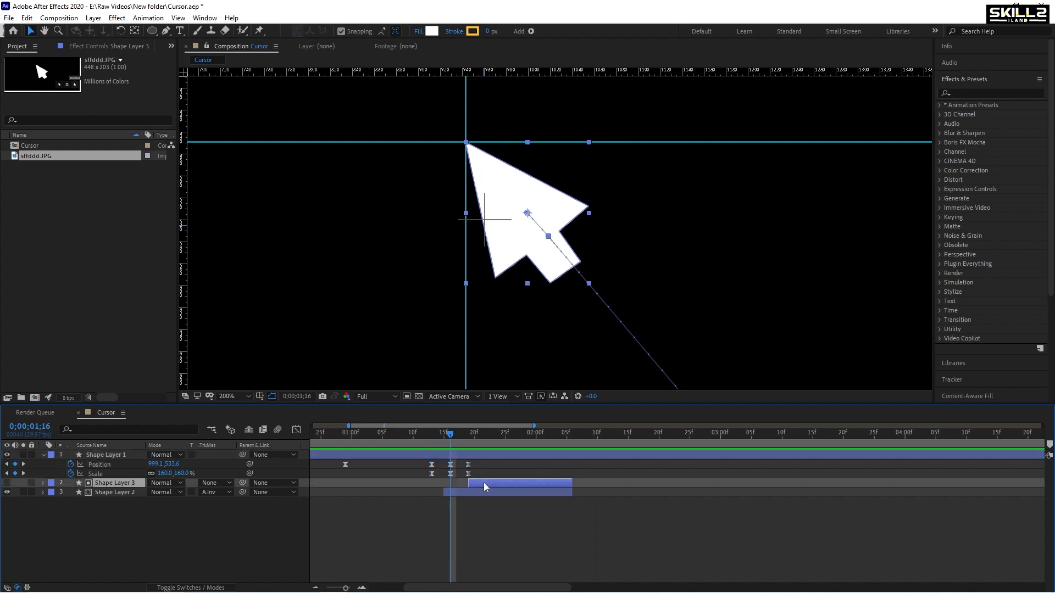
pyautogui.keyDown('shift'); pyautogui.click(475, 490); pyautogui.keyUp('shift')
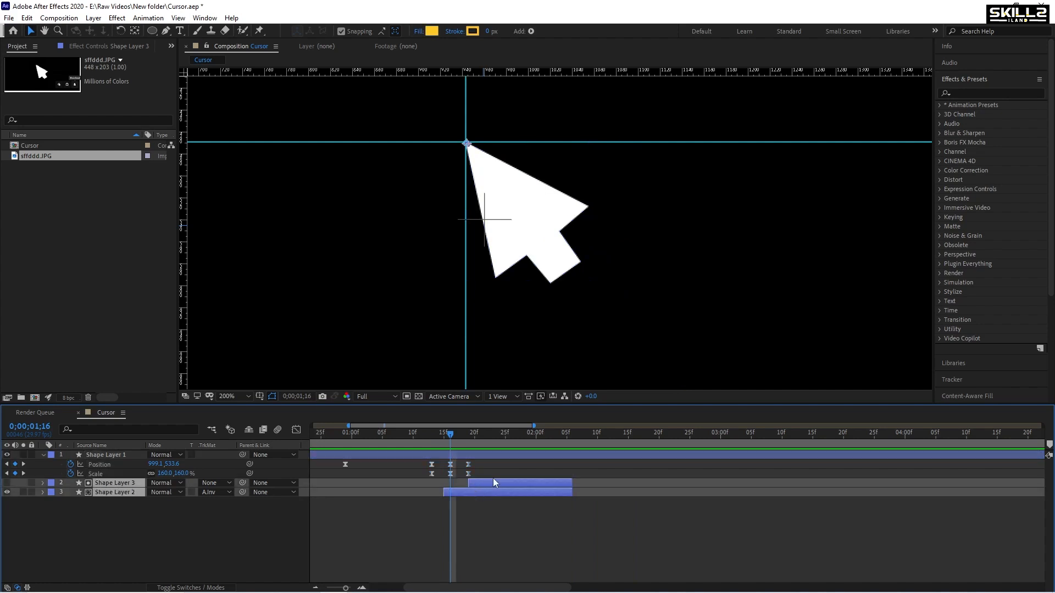
pyautogui.moveTo(483, 483); pyautogui.dragTo(466, 483)
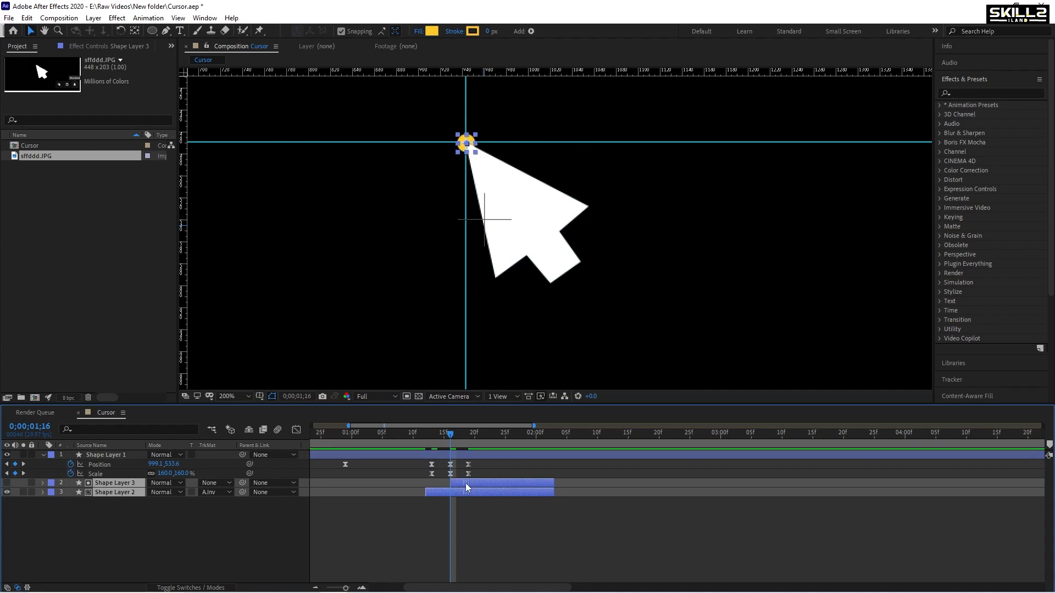
pyautogui.moveTo(435, 439); pyautogui.dragTo(426, 438)
pyautogui.press('space')
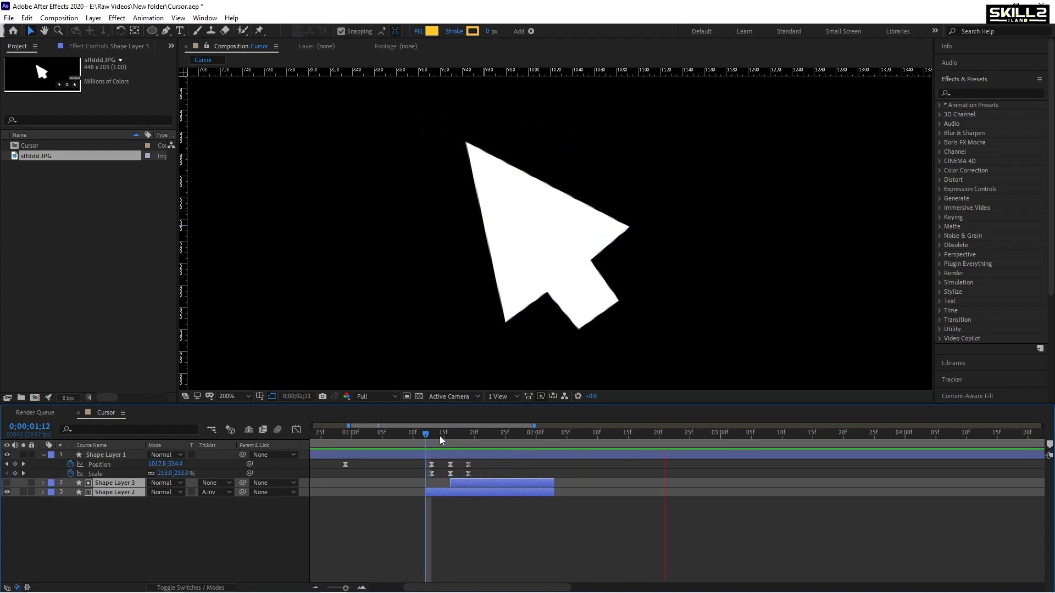
# - Replay the click and stretch the arrow's click keyframes so the middle pair falls at 0;00;01;17 and the last at 0;00;01;21
pyautogui.click(405, 437)
pyautogui.press('space')
pyautogui.press('space')
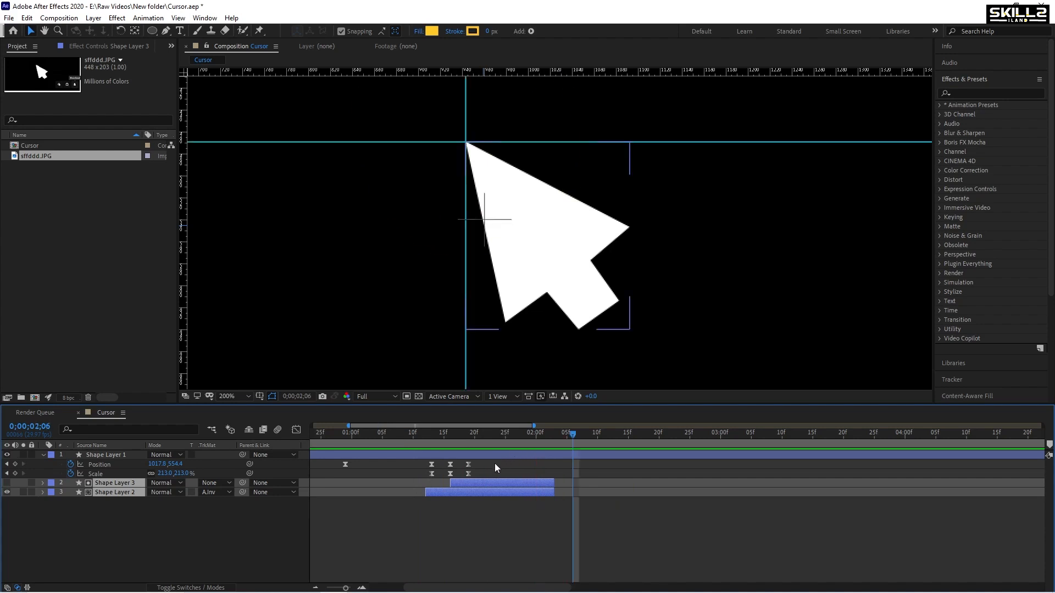
pyautogui.moveTo(489, 463)
pyautogui.mouseDown()
pyautogui.moveTo(422, 486)
pyautogui.moveTo(479, 475)
pyautogui.mouseUp()
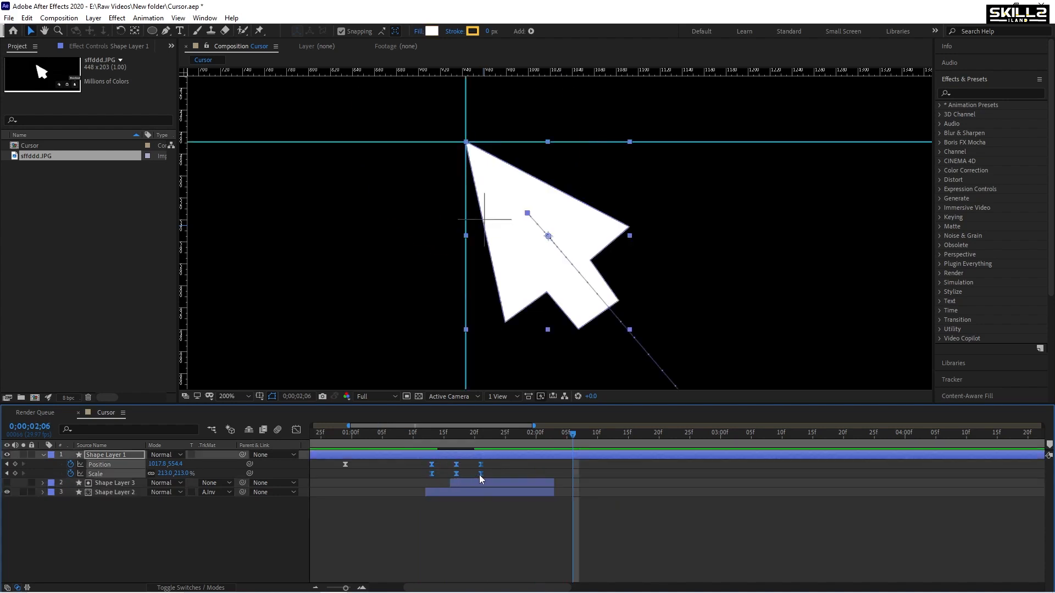
# - Replay the arrow's click and the yellow ring several times from between 0;00;01;06 and 0;00;01;11
pyautogui.click(418, 438)
pyautogui.press('space')
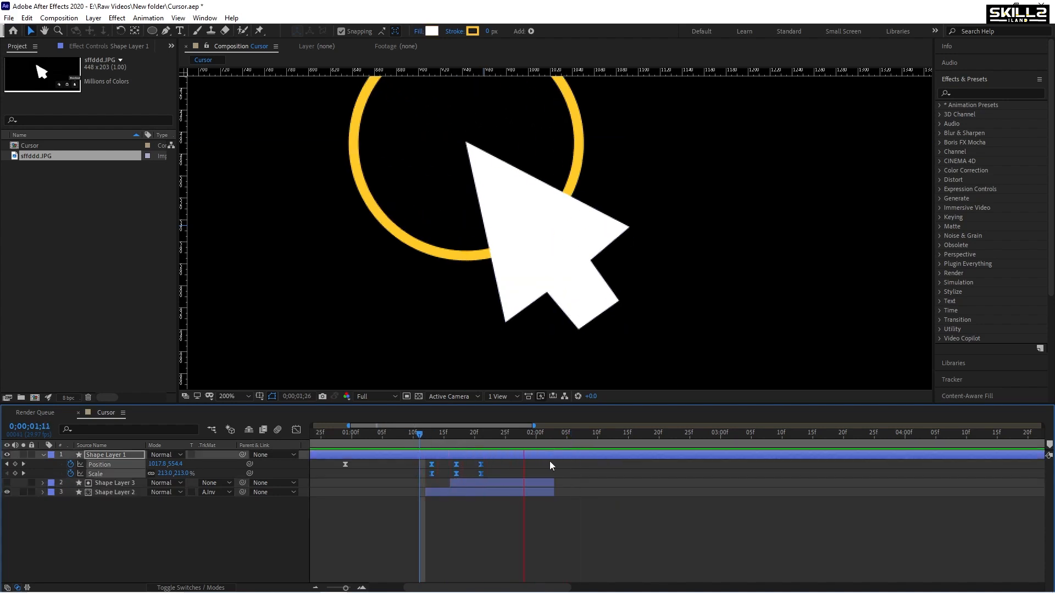
pyautogui.click(390, 437)
pyautogui.press('space')
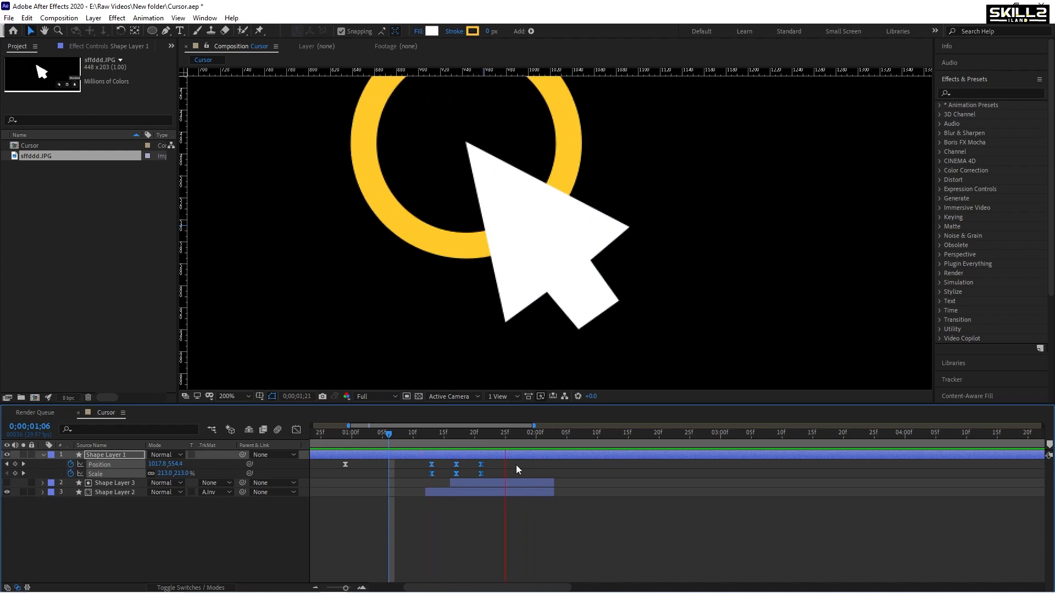
pyautogui.click(395, 438)
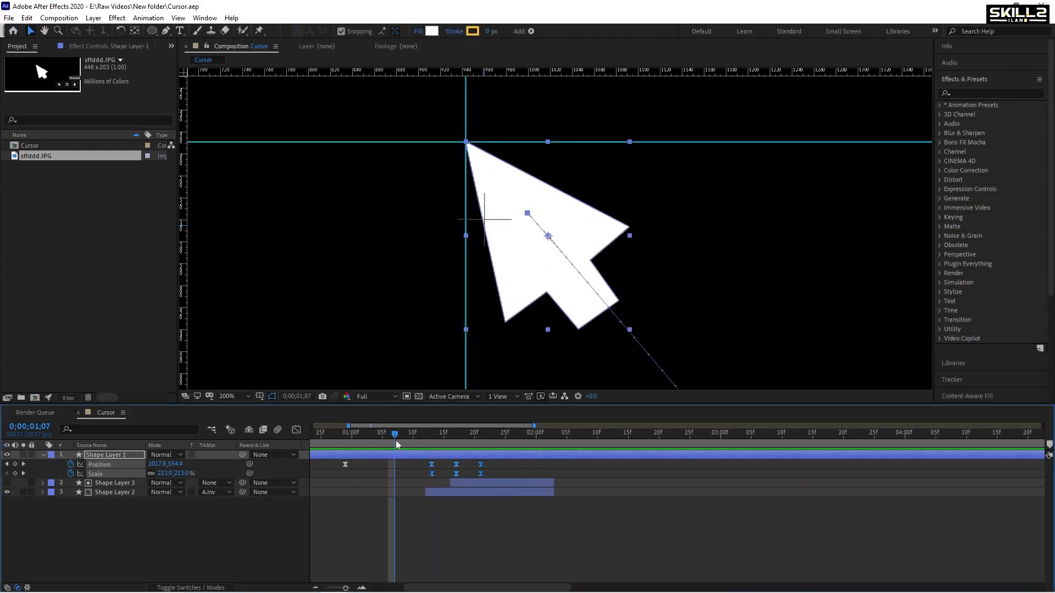
pyautogui.press('space')
pyautogui.press('space')
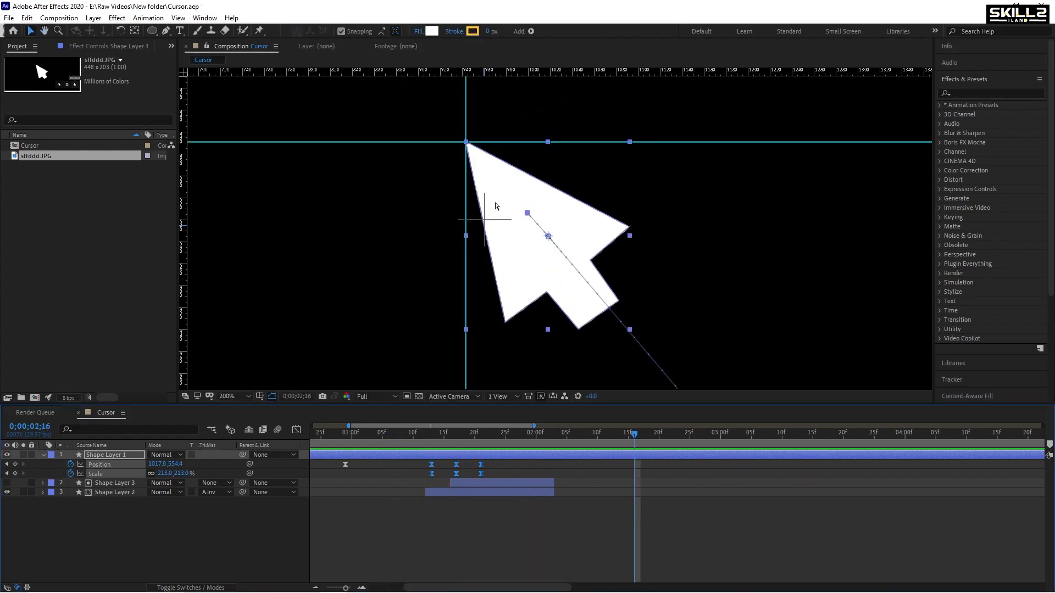
# - Add a position keyframe for the arrow at 0;00;01;25, holding it at 1017.8, 554.4
pyautogui.scroll(-2, 483, 236)
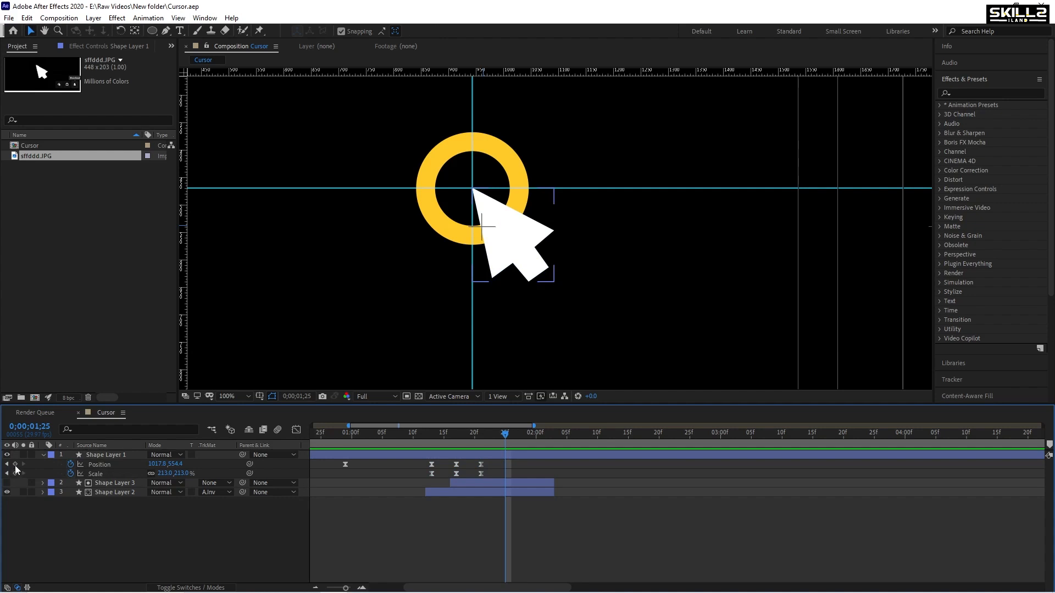
pyautogui.click(16, 465)
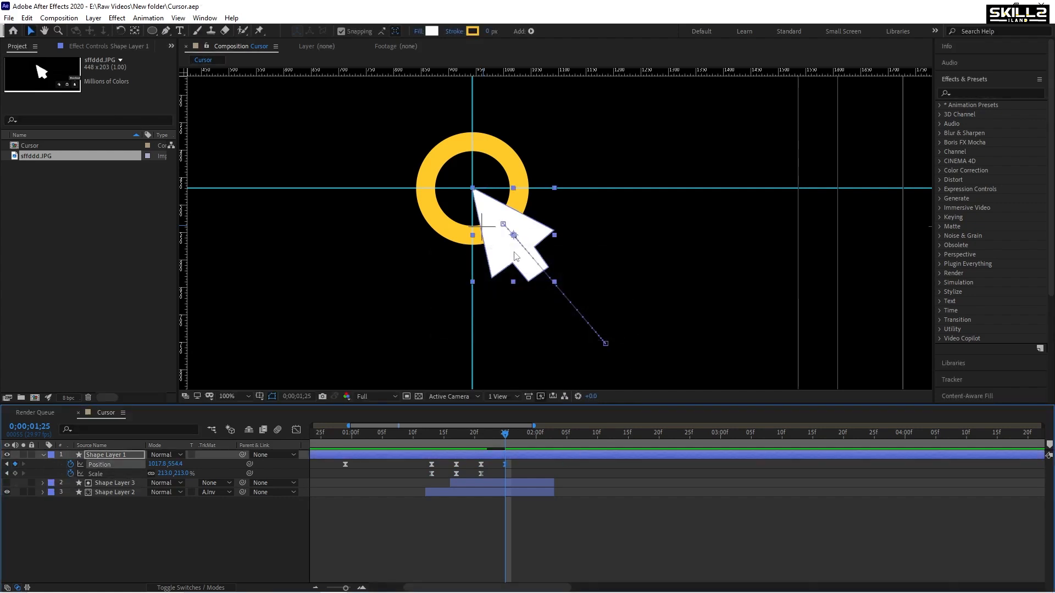
pyautogui.scroll(-2, 517, 256)
pyautogui.scroll(2, 486, 259)
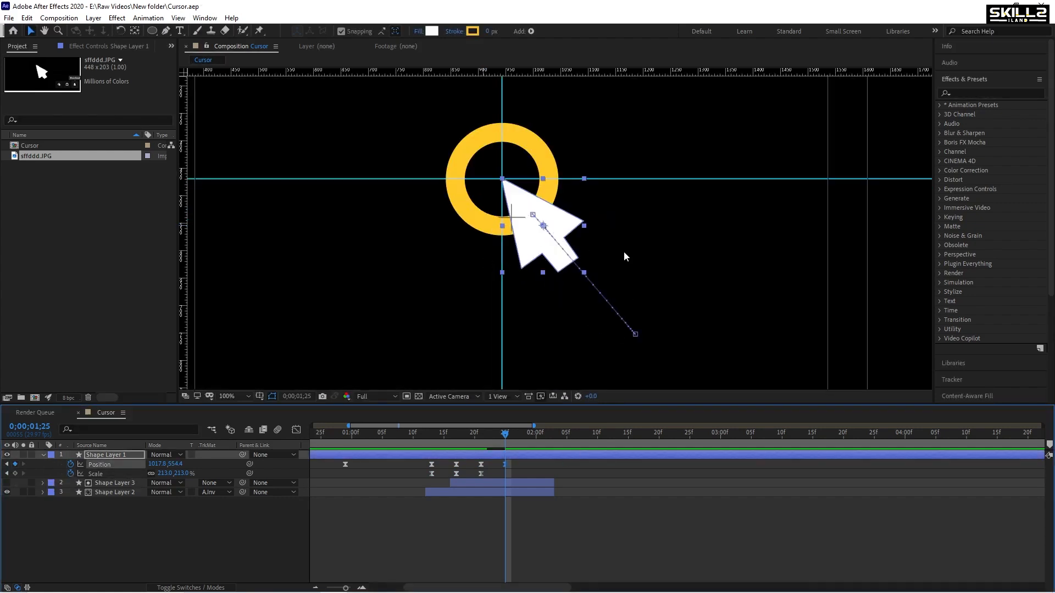
pyautogui.hotkey('shift', 'Down')
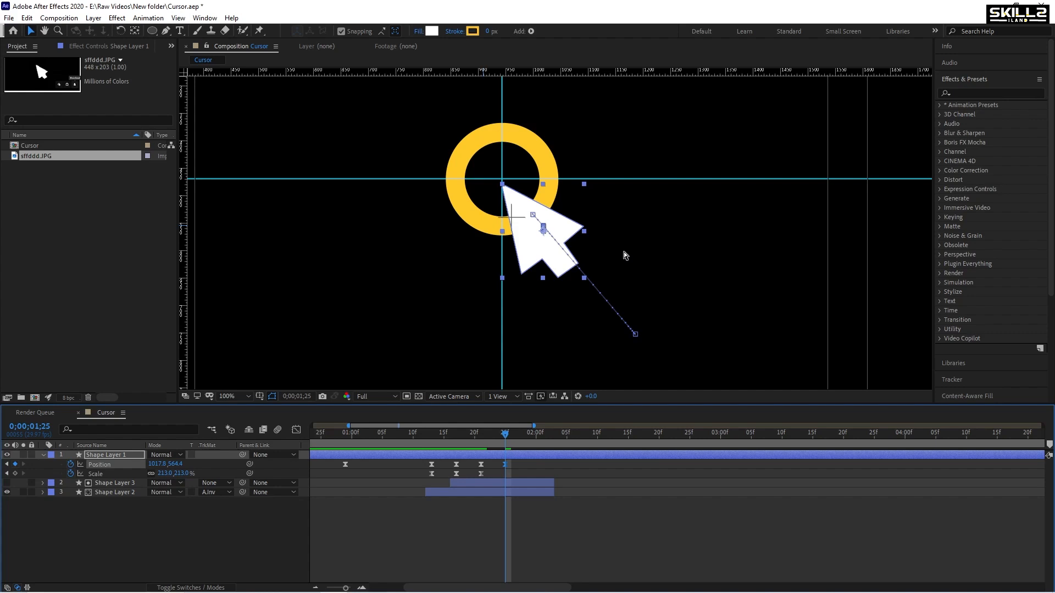
pyautogui.hotkey('shift', 'Up')
# - Reveal the arrow's rotation, add a 0° keyframe at 0;00;01;25 and apply Easy Ease to it
pyautogui.hotkey('alt', 'shift', 'r')
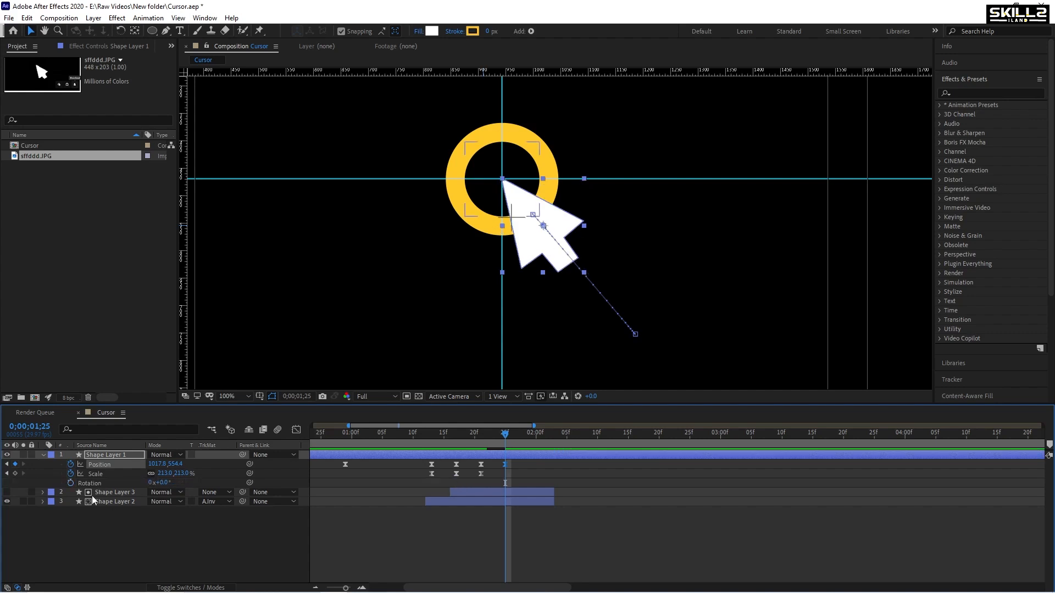
pyautogui.click(96, 484)
pyautogui.hotkey('ctrl', 's')
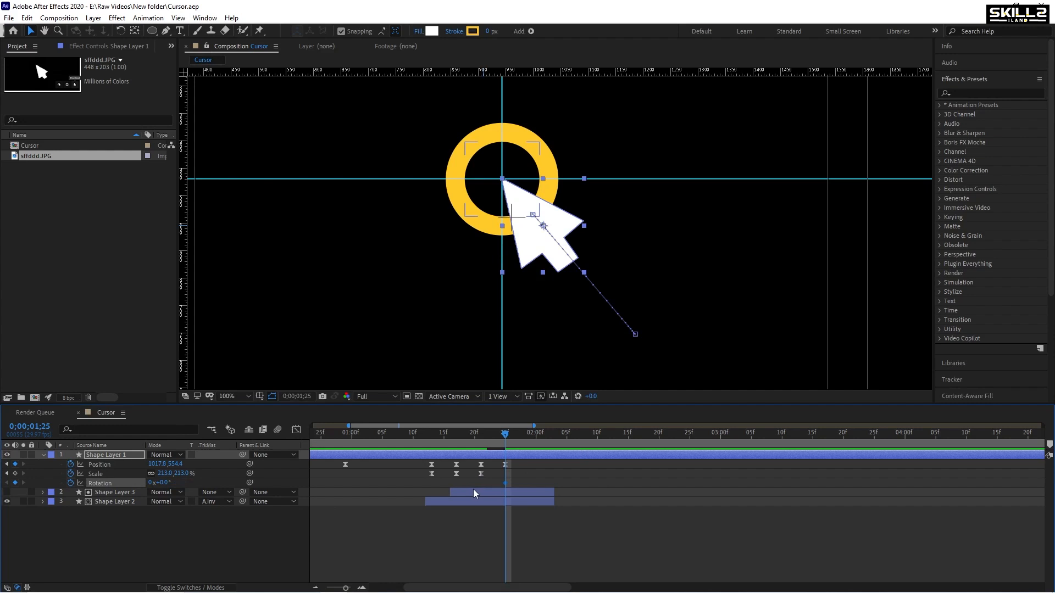
pyautogui.press('F9')
# - At 0;00;02;07, nudge the arrow down and to the left to position 907.8, 614.4 and save the project
pyautogui.moveTo(518, 438); pyautogui.dragTo(578, 445)
pyautogui.hotkey('ctrl', 's')
pyautogui.hotkey('shift', 'Left')
pyautogui.hotkey('shift', 'Left')
pyautogui.hotkey('shift', 'Left')
pyautogui.hotkey('shift', 'Left')
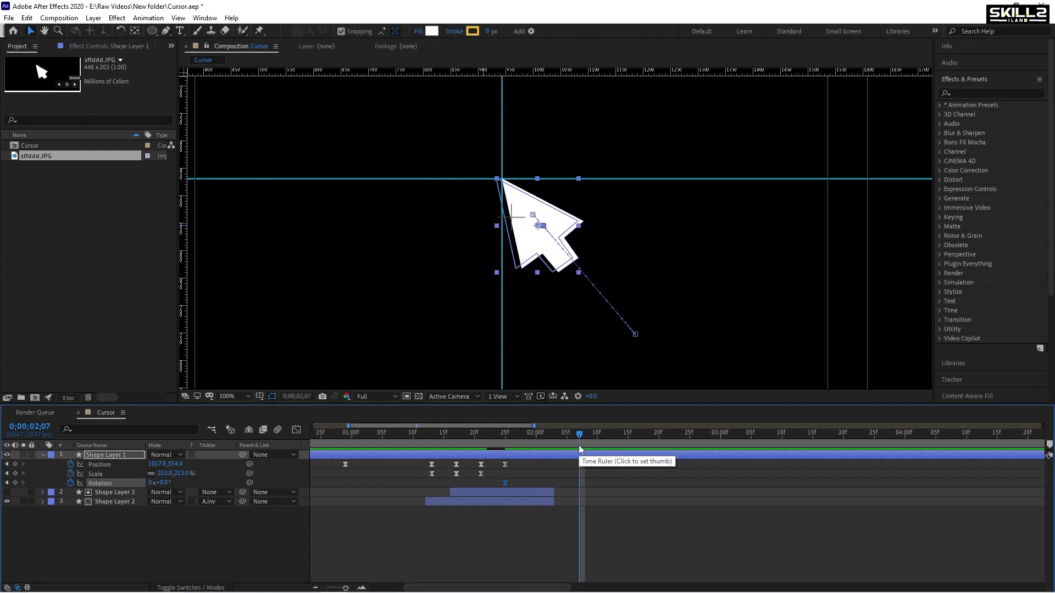
pyautogui.hotkey('shift', 'Down')
pyautogui.hotkey('shift', 'Down')
pyautogui.hotkey('shift', 'Down')
pyautogui.hotkey('shift', 'Down')
pyautogui.hotkey('shift', 'Down')
pyautogui.hotkey('shift', 'Left')
pyautogui.hotkey('shift', 'Left')
pyautogui.hotkey('shift', 'Left')
pyautogui.hotkey('shift', 'Left')
pyautogui.hotkey('shift', 'Left')
pyautogui.hotkey('shift', 'Left')
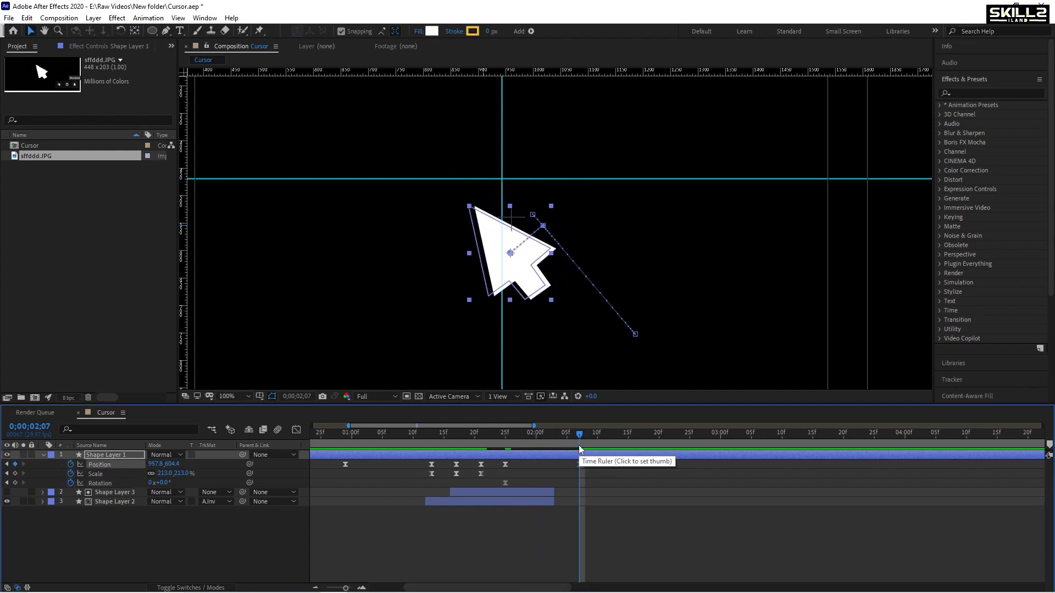
pyautogui.hotkey('shift', 'Down')
pyautogui.hotkey('shift', 'Left')
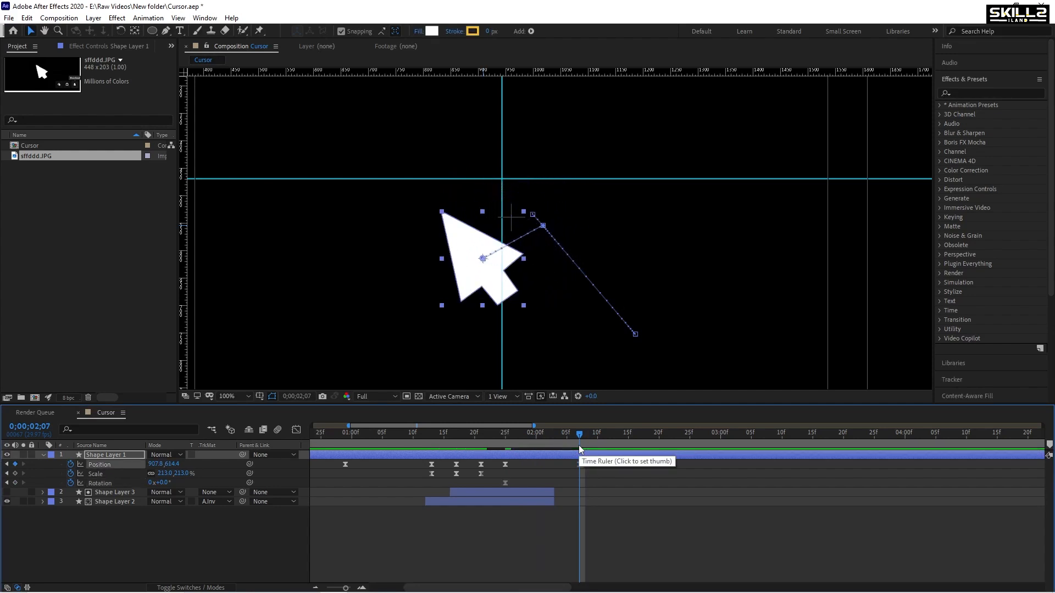
pyautogui.hotkey('ctrl', 's')
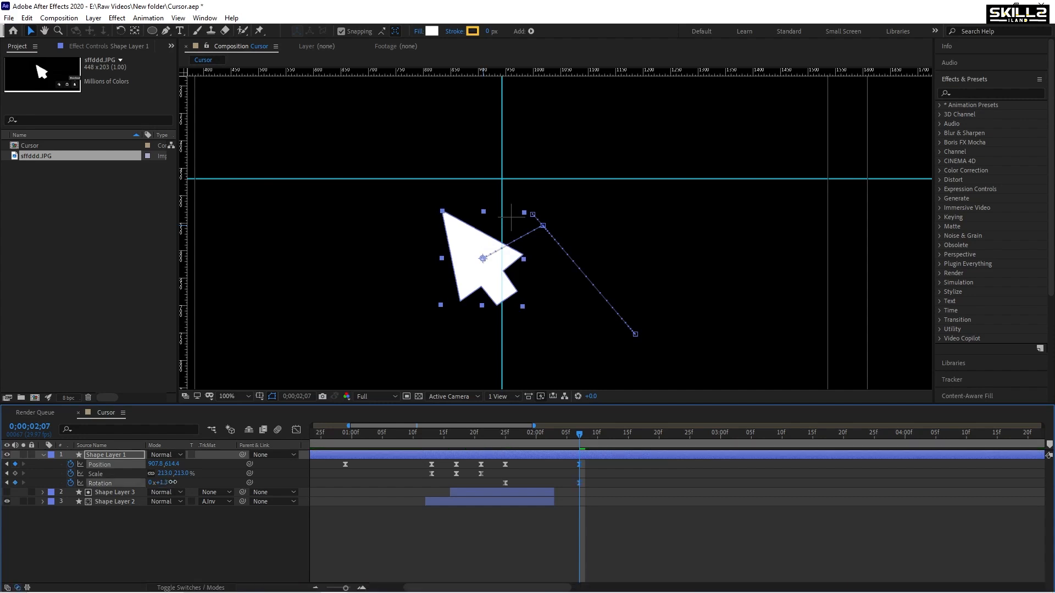
# - Rotate the arrow to 10.9° at 0;00;02;07 and preview the motion from 0;00;01;14
pyautogui.moveTo(170, 482); pyautogui.dragTo(319, 473)
pyautogui.moveTo(586, 433); pyautogui.dragTo(437, 450)
pyautogui.press('space')
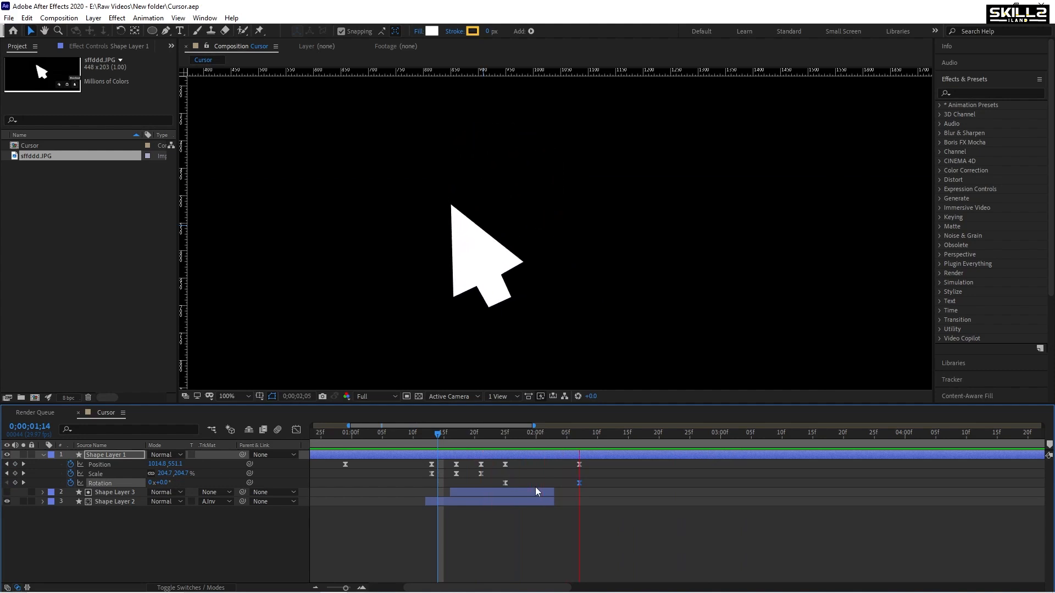
# - At 0;00;02;11, select the arrow's three scale keyframes for copying and align both guides to the arrow's tip
pyautogui.moveTo(587, 434); pyautogui.dragTo(602, 437)
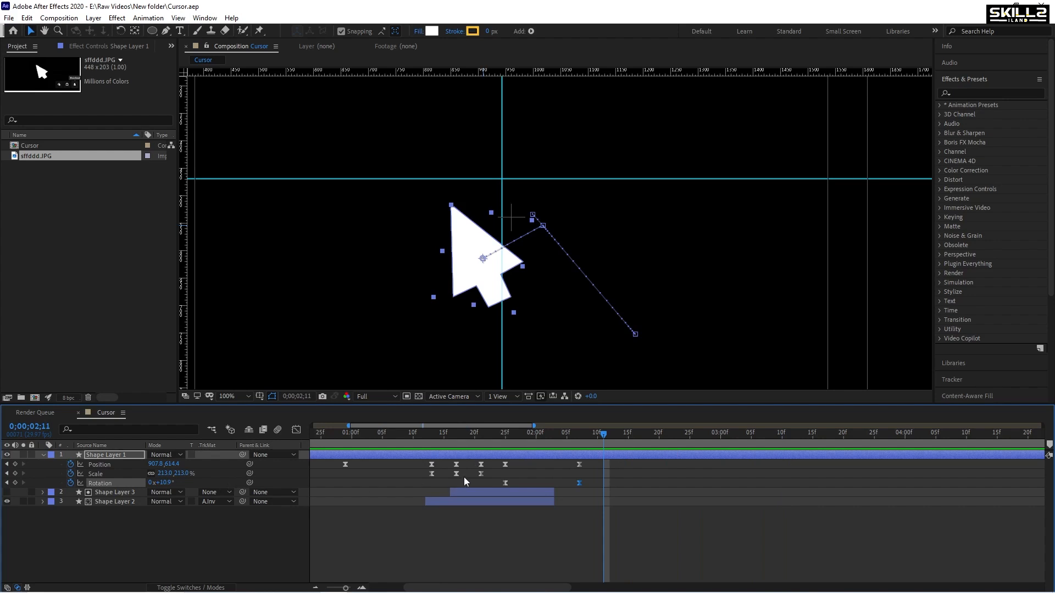
pyautogui.moveTo(491, 476); pyautogui.dragTo(389, 473)
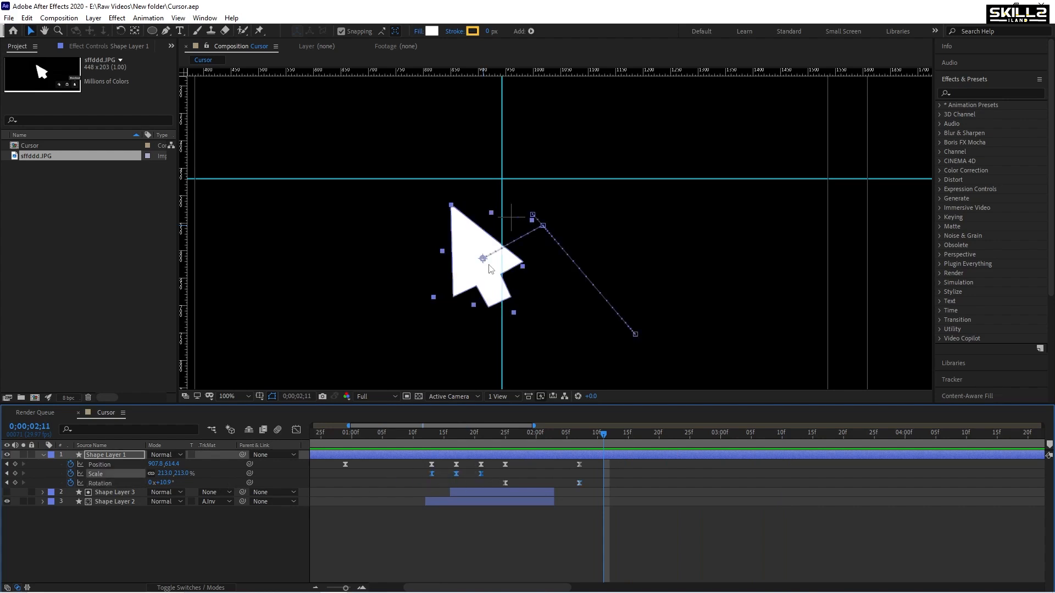
pyautogui.scroll(2, 434, 199)
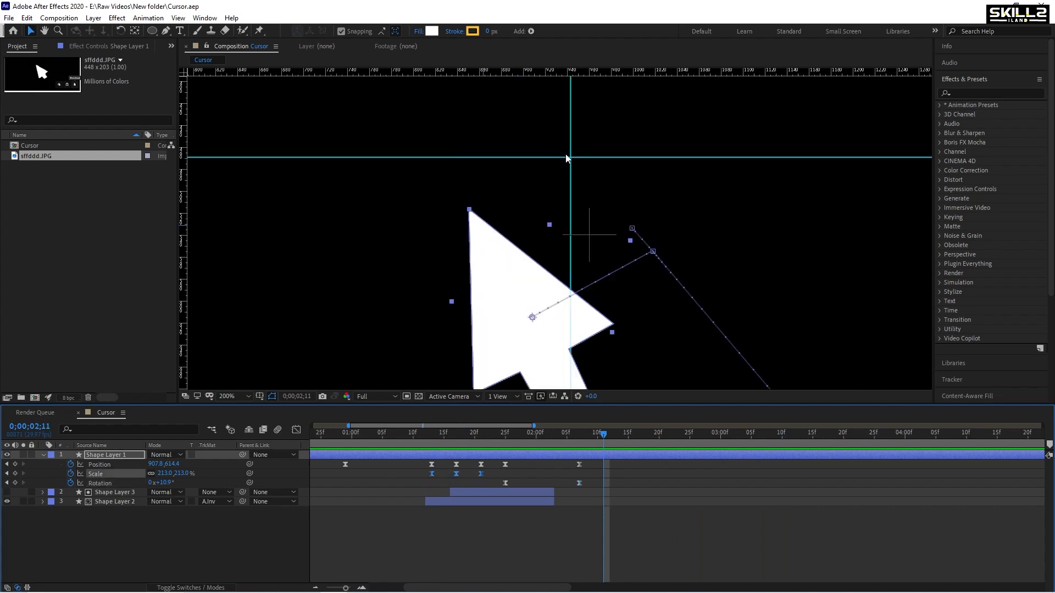
pyautogui.moveTo(567, 157); pyautogui.dragTo(513, 222)
pyautogui.scroll(3, 462, 208)
pyautogui.scroll(-3, 513, 222)
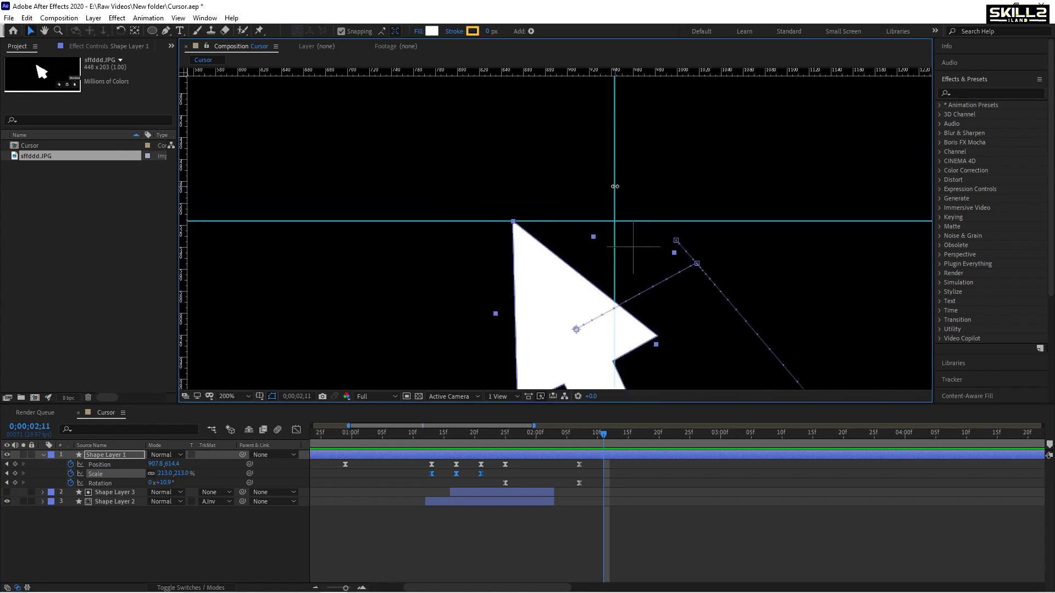
pyautogui.moveTo(615, 190); pyautogui.dragTo(514, 206)
pyautogui.scroll(2, 511, 219)
pyautogui.scroll(1, 512, 220)
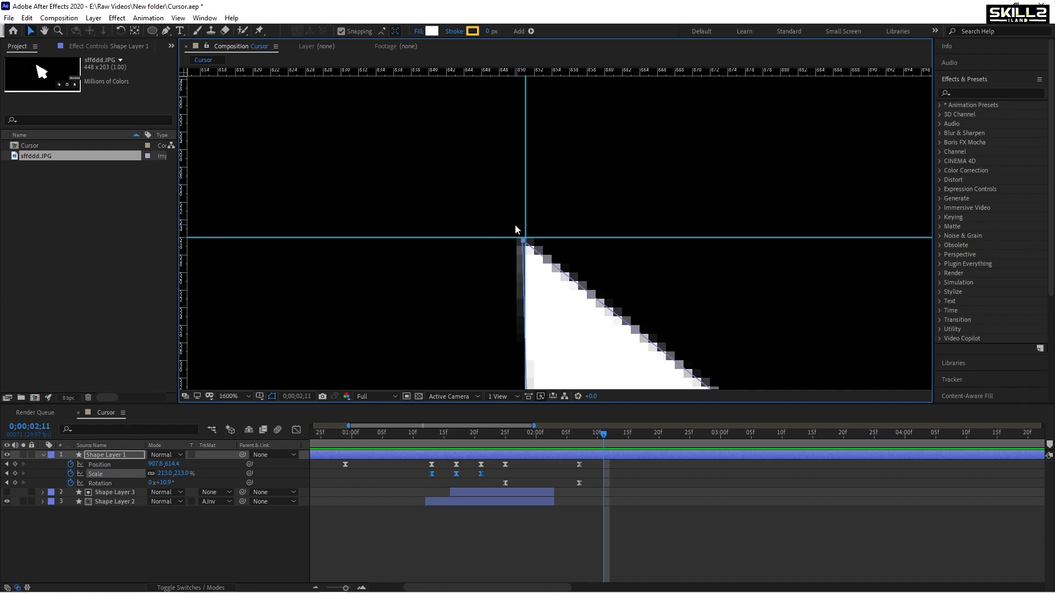
pyautogui.moveTo(525, 220); pyautogui.dragTo(517, 220)
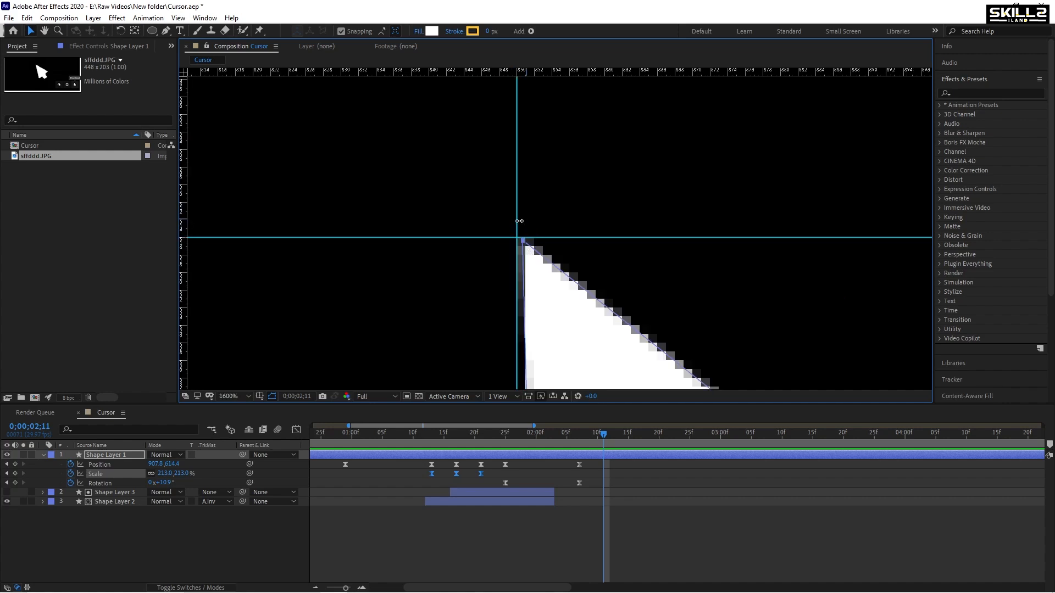
# - Paste the three scale keyframes at 0;00;02;11 and add a position keyframe for the arrow at the same time
pyautogui.hotkey('ctrl', 's')
pyautogui.hotkey('ctrl', 'v')
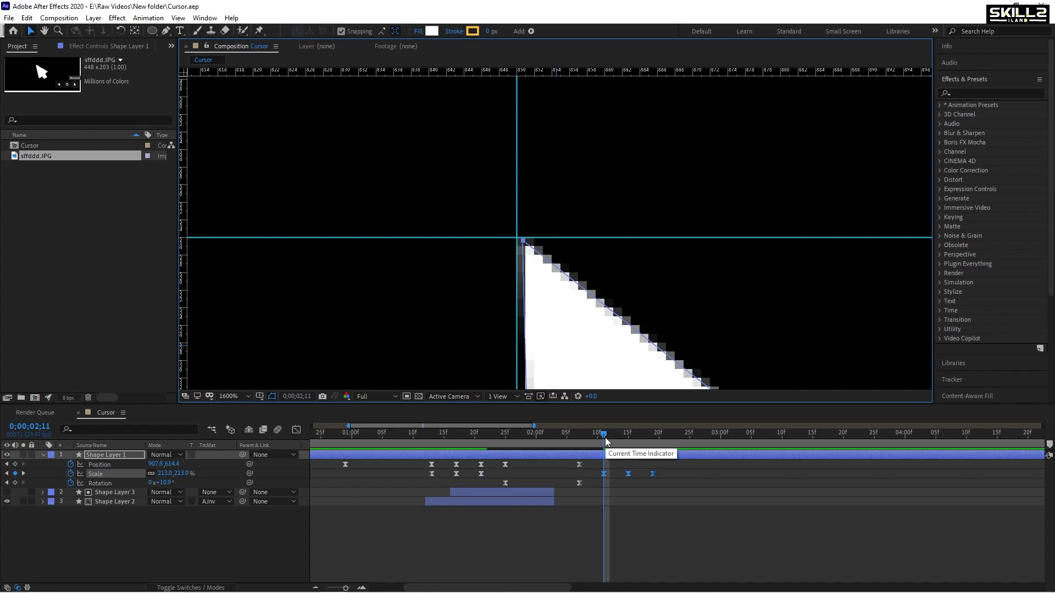
pyautogui.click(15, 465)
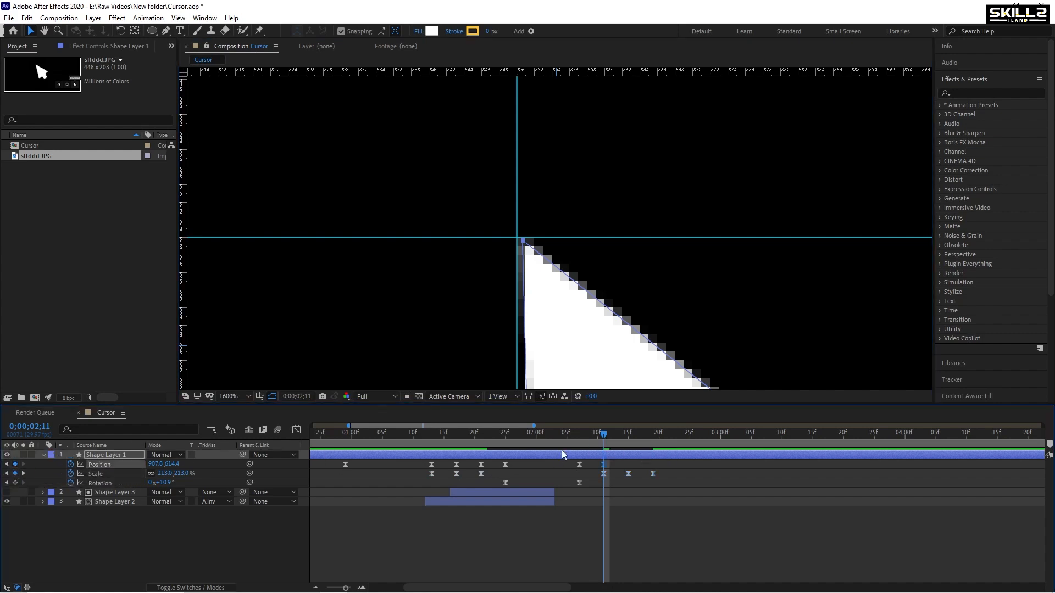
pyautogui.hotkey('ctrl', 's')
# - Add a position keyframe at 0;00;02;19, realign the shrunken arrow's tip to the guides at 0;00;02;15 with position about 893.3, 590.0, and scrub back to check
pyautogui.moveTo(614, 441); pyautogui.dragTo(651, 444)
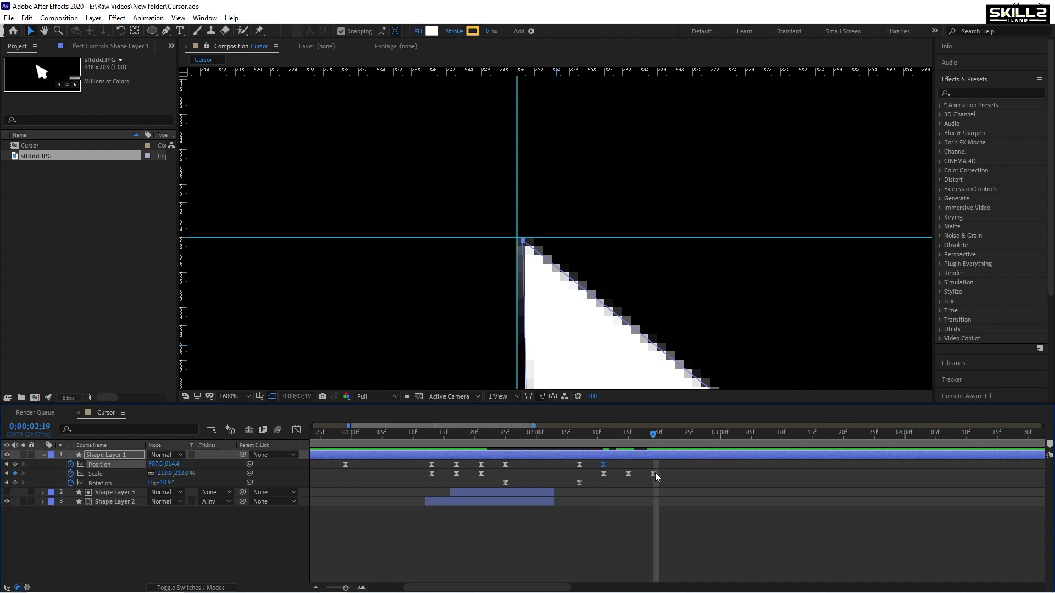
pyautogui.click(14, 464)
pyautogui.click(7, 465)
pyautogui.moveTo(644, 442); pyautogui.dragTo(627, 442)
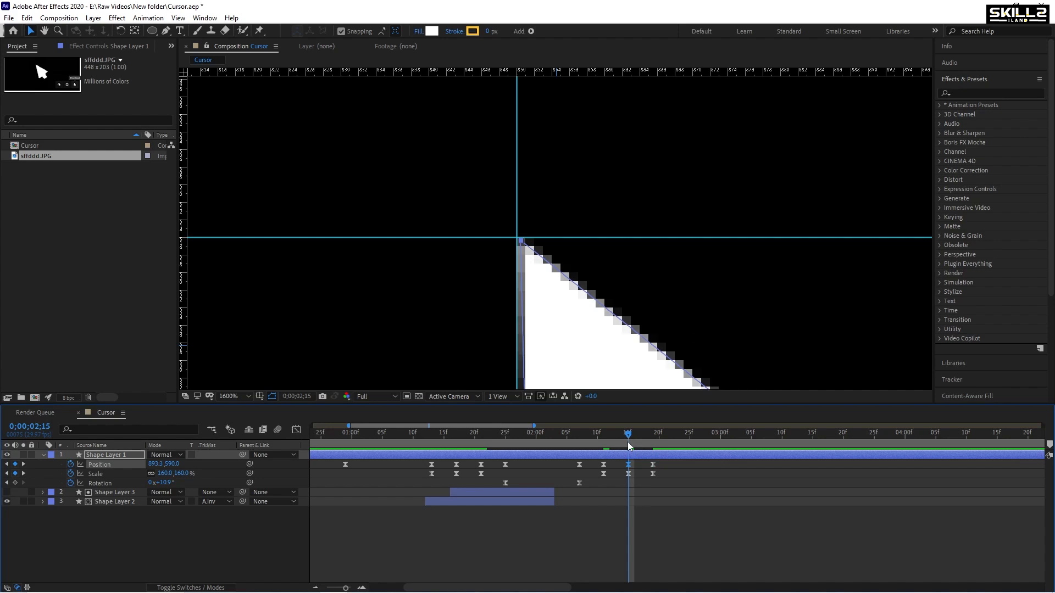
pyautogui.hotkey('ctrl', 's')
pyautogui.moveTo(627, 442); pyautogui.dragTo(604, 450)
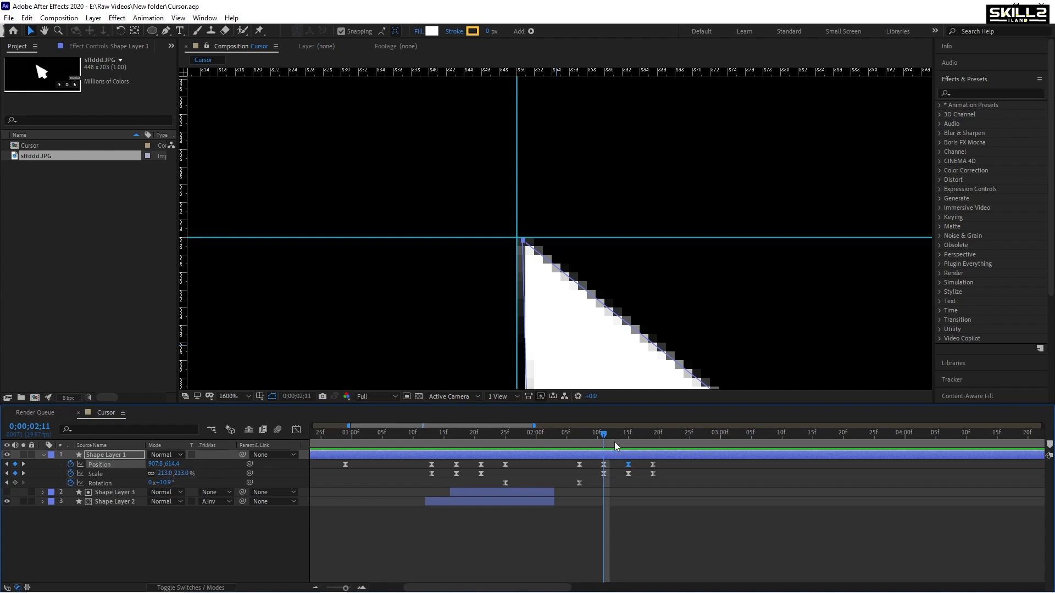
pyautogui.moveTo(615, 442)
pyautogui.mouseDown()
pyautogui.moveTo(627, 444)
pyautogui.moveTo(599, 437)
pyautogui.moveTo(609, 436)
pyautogui.mouseUp()
# - Set the temporal interpolation of the arrow's three scale keyframes from 0;00;02;11 to 0;00;02;19 to Linear
pyautogui.moveTo(612, 475); pyautogui.dragTo(601, 480)
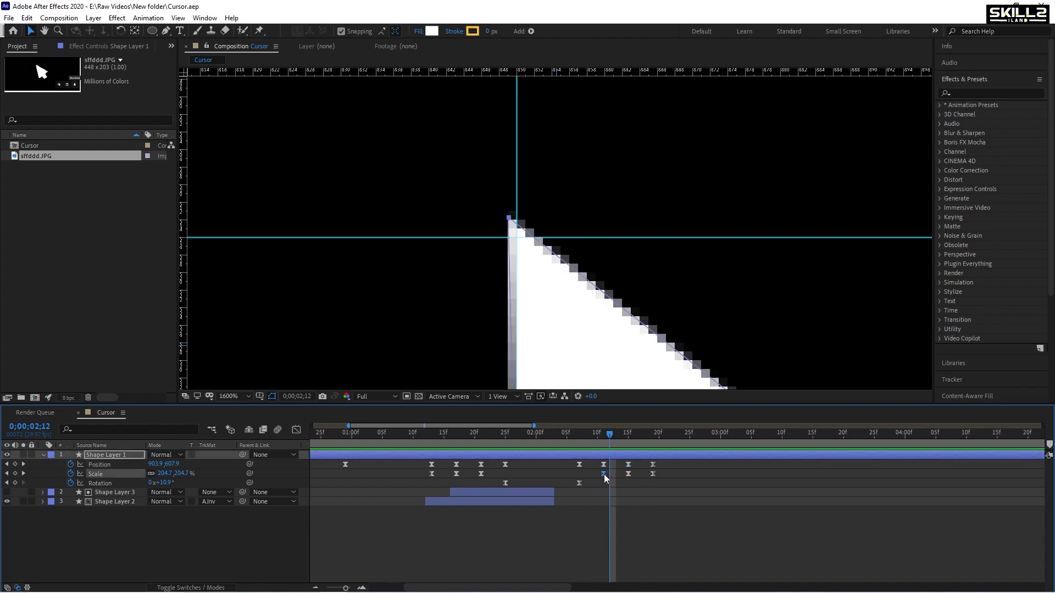
pyautogui.rightClick(604, 473)
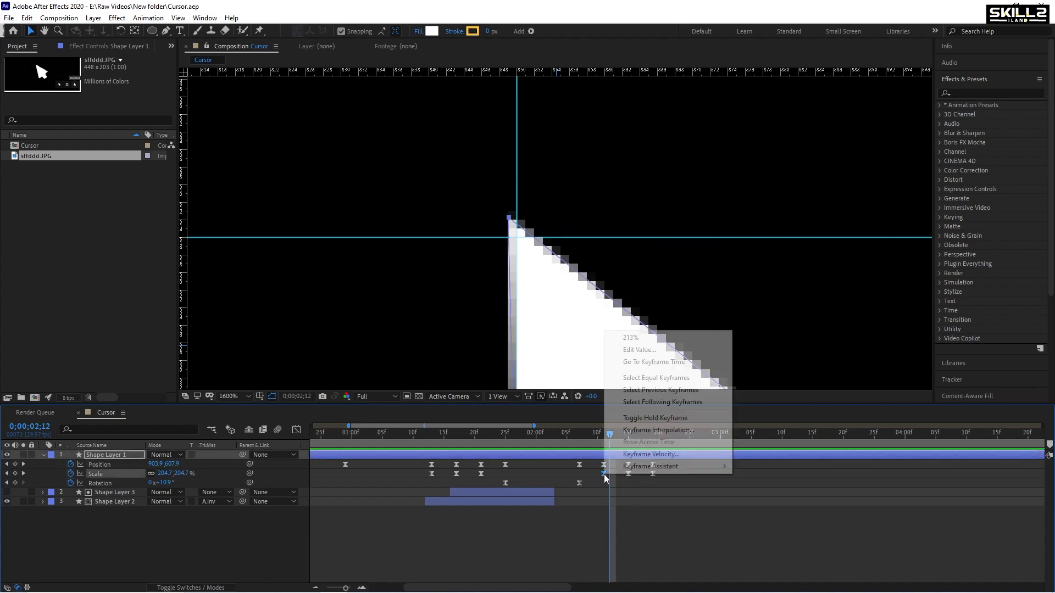
pyautogui.click(674, 432)
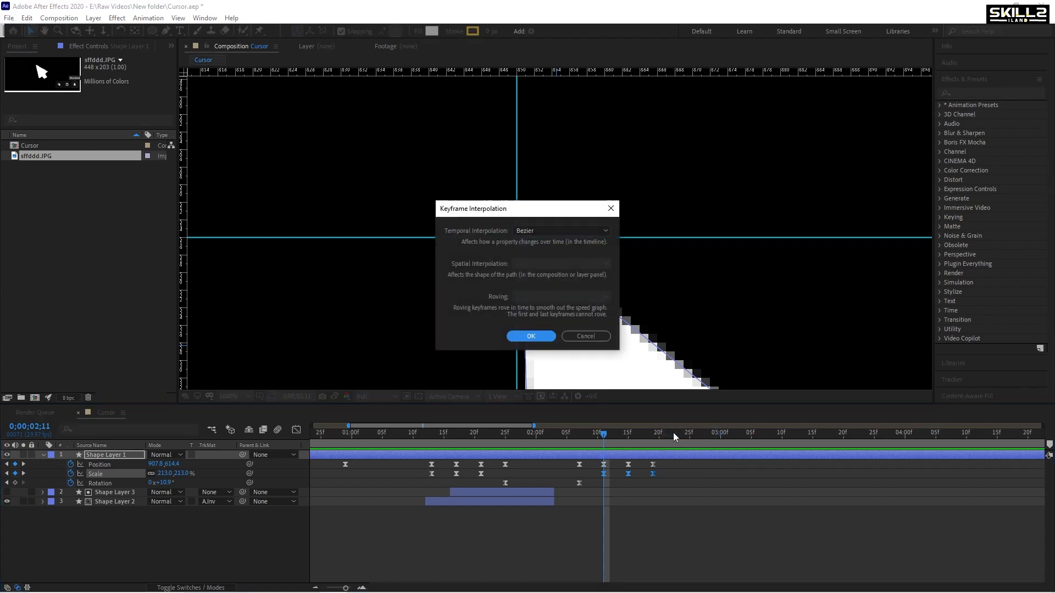
pyautogui.click(542, 232)
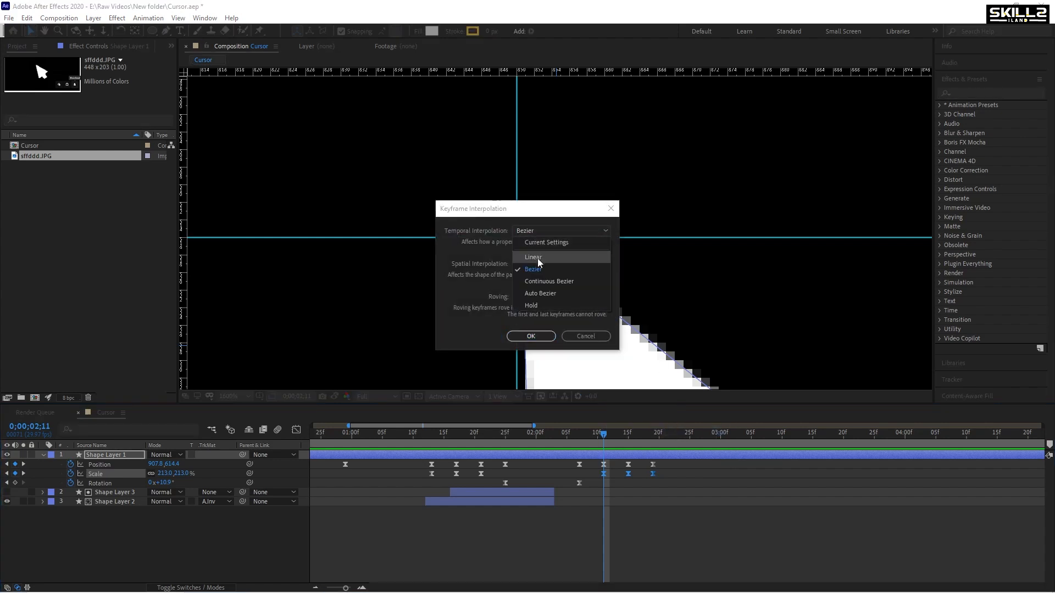
pyautogui.click(539, 258)
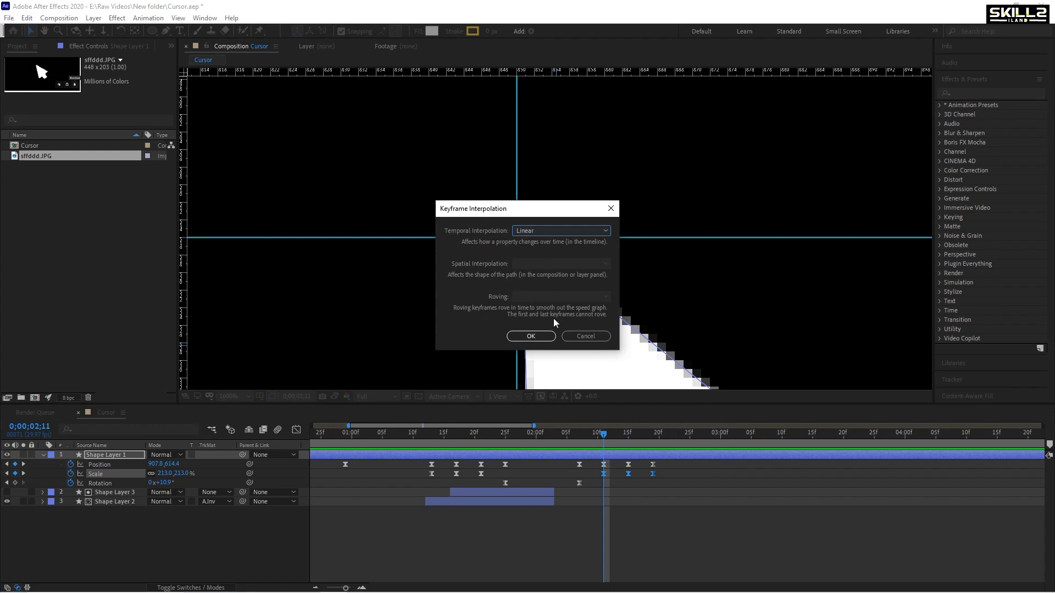
pyautogui.click(531, 336)
# - Set the temporal interpolation of the arrow's three position keyframes from 0;00;02;11 to 0;00;02;19 to Linear
pyautogui.moveTo(671, 462); pyautogui.dragTo(591, 466)
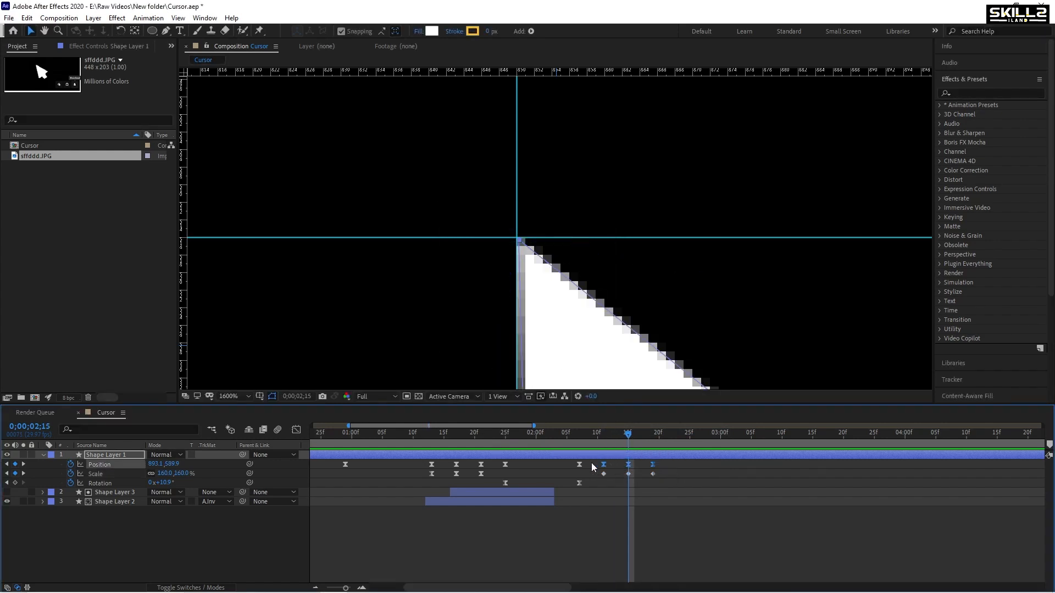
pyautogui.rightClick(605, 466)
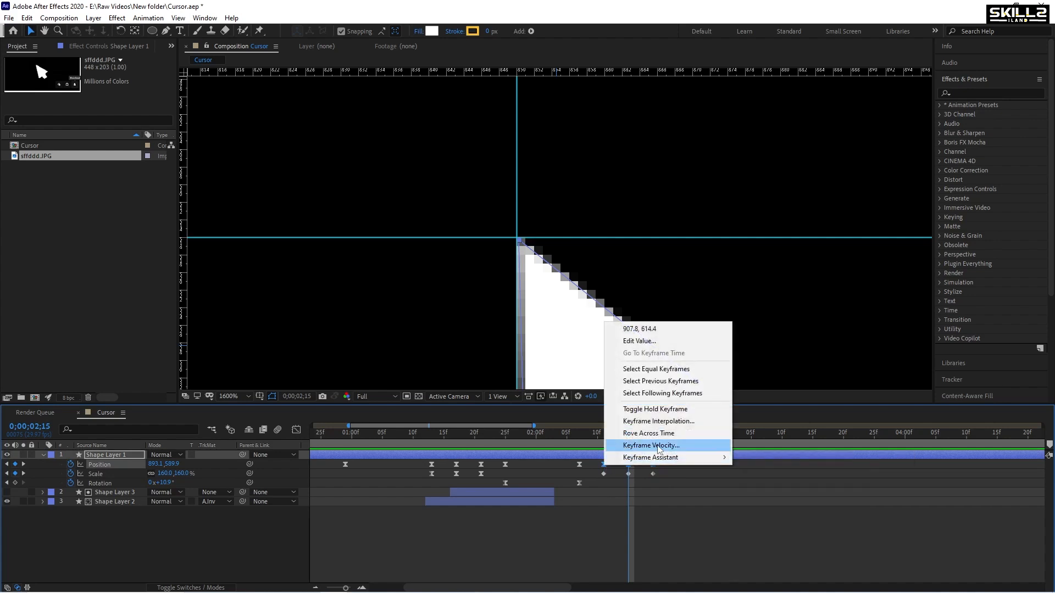
pyautogui.click(669, 424)
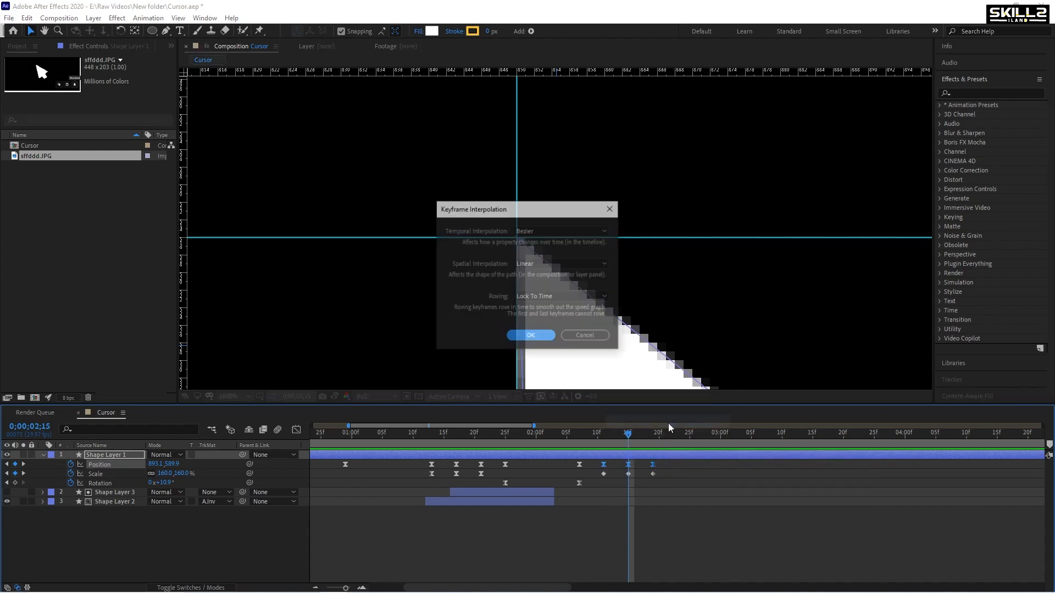
pyautogui.click(537, 230)
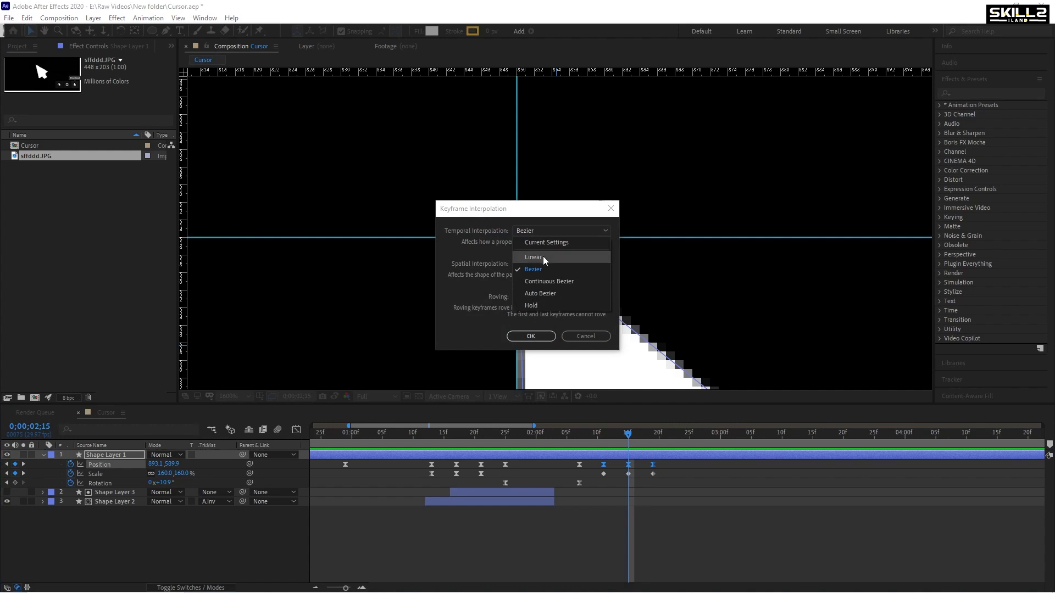
pyautogui.click(543, 256)
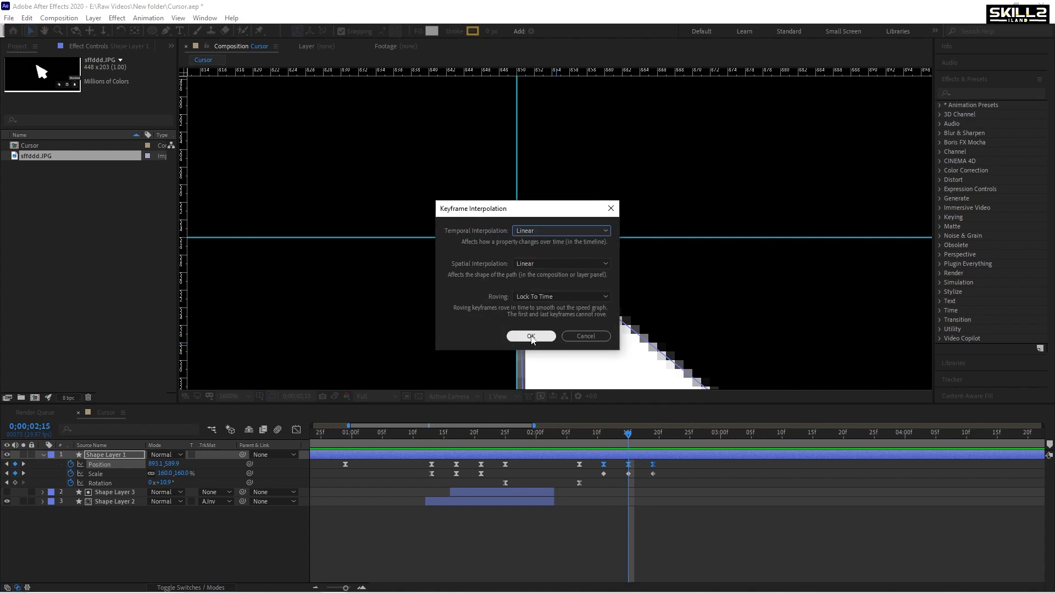
pyautogui.click(531, 336)
# - Apply Easy Ease to the arrow's position and scale keyframes from 0;00;02;11 to 0;00;02;19 and scrub through the second click
pyautogui.moveTo(605, 433); pyautogui.dragTo(623, 439)
pyautogui.moveTo(666, 462); pyautogui.dragTo(598, 477)
pyautogui.press('F9')
pyautogui.moveTo(602, 435); pyautogui.dragTo(634, 440)
pyautogui.moveTo(677, 439); pyautogui.dragTo(631, 440)
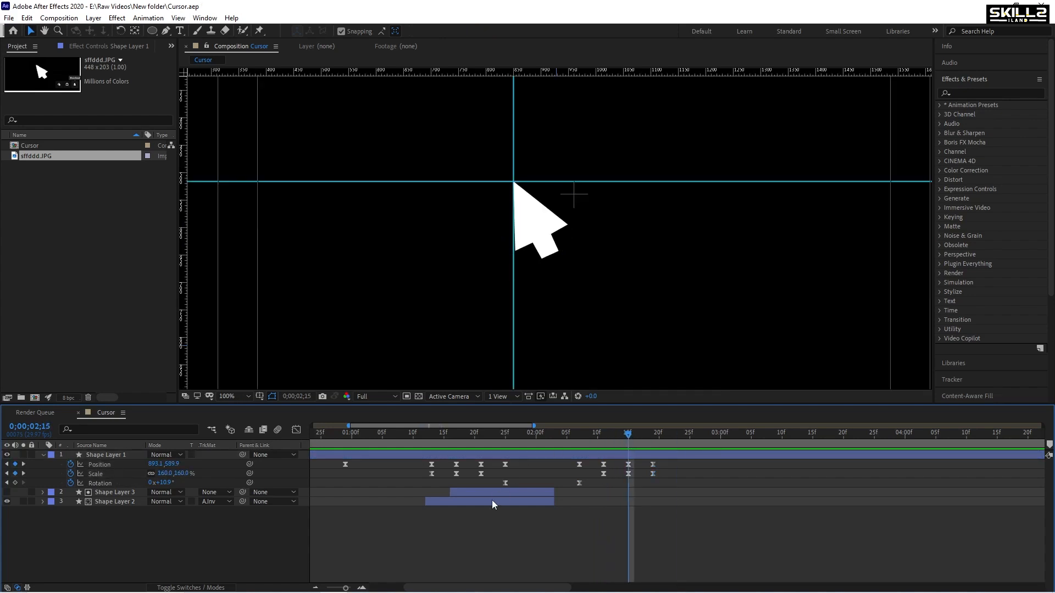
# - Duplicate Shape Layer 3 and Shape Layer 2, and shift the copies to start at 0;00;02;14 and 0;00;02;10 respectively
pyautogui.click(480, 493)
pyautogui.keyDown('shift'); pyautogui.click(476, 502); pyautogui.keyUp('shift')
pyautogui.hotkey('ctrl', 'd')
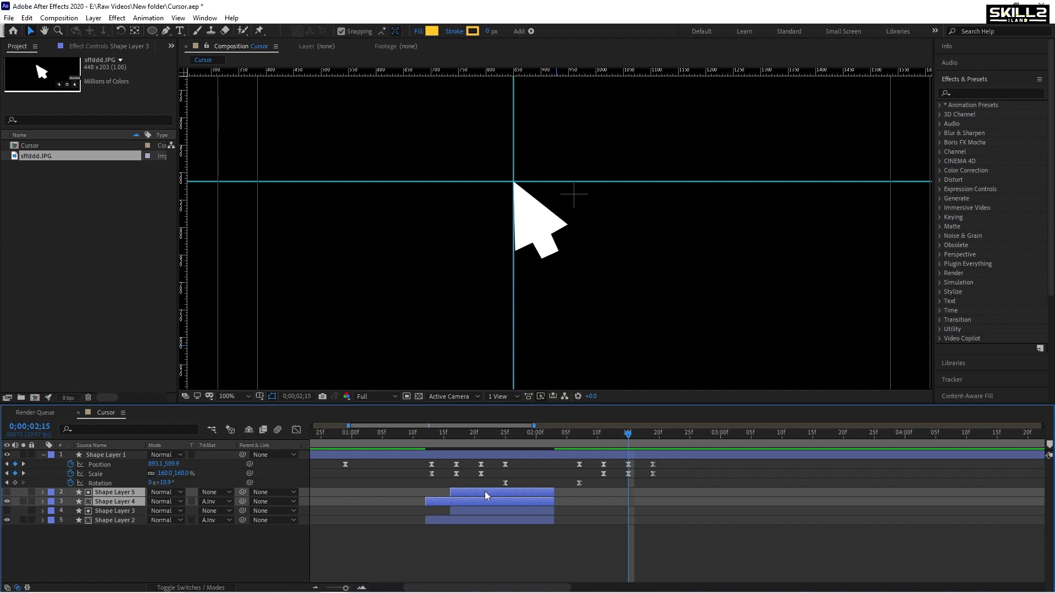
pyautogui.moveTo(486, 492); pyautogui.dragTo(661, 491)
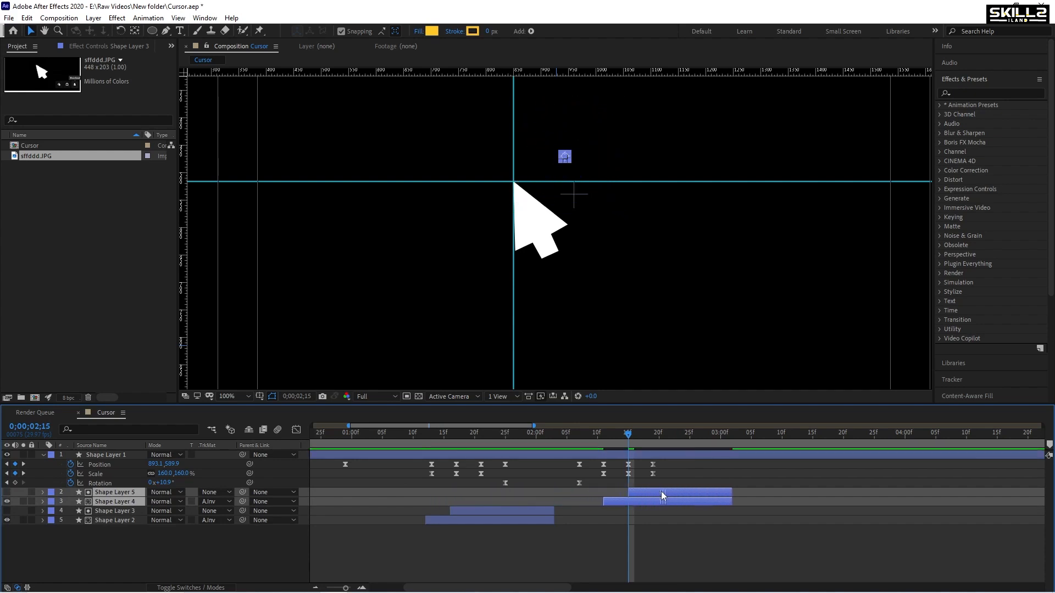
pyautogui.moveTo(490, 437); pyautogui.dragTo(628, 440)
pyautogui.moveTo(645, 490); pyautogui.dragTo(645, 490)
pyautogui.moveTo(612, 437); pyautogui.dragTo(597, 438)
pyautogui.press('space')
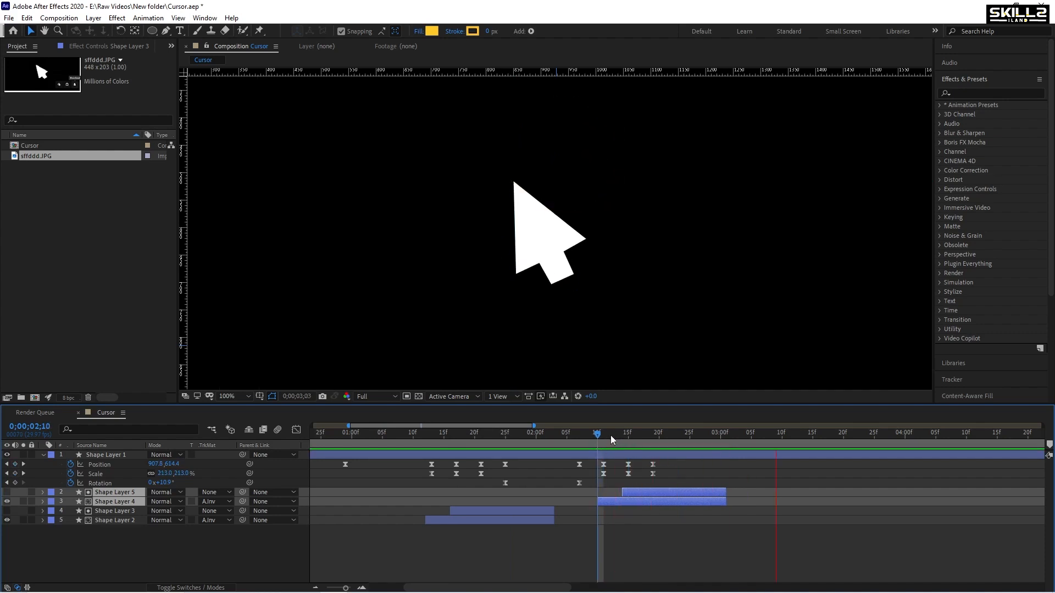
# - At 0;00;02;15, move the two duplicated ring layers onto the arrow's tip at the guide intersection and play back the second click
pyautogui.click(617, 442)
pyautogui.click(624, 443)
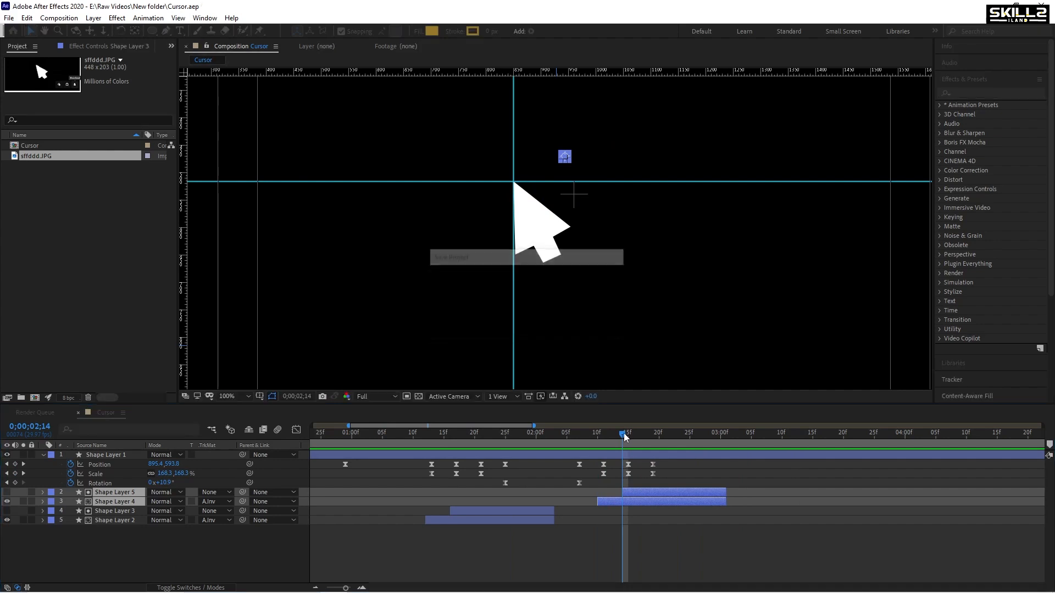
pyautogui.moveTo(623, 433); pyautogui.dragTo(630, 434)
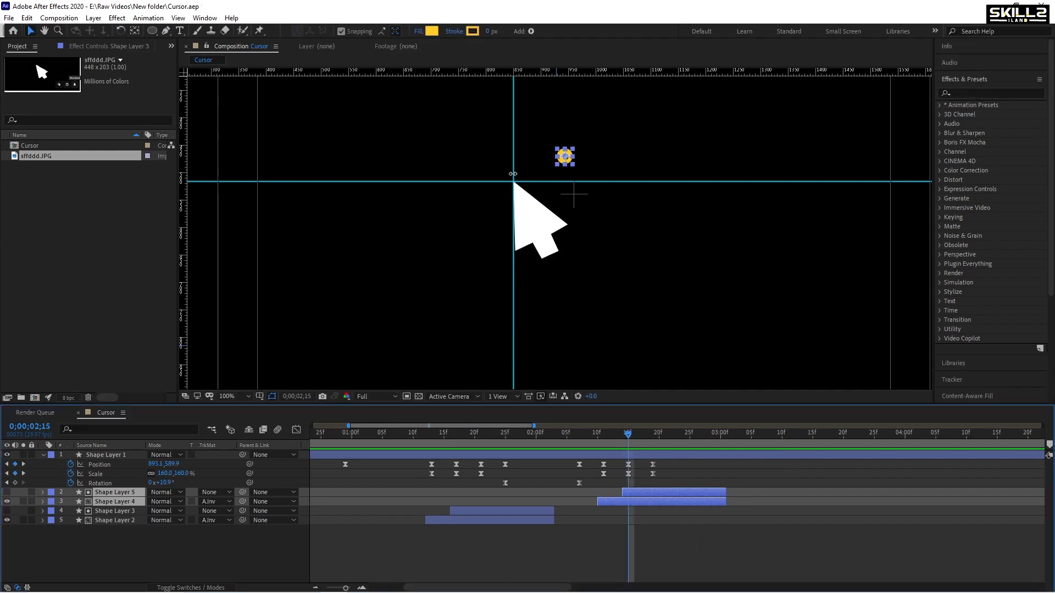
pyautogui.scroll(4, 512, 173)
pyautogui.hotkey('shift', 'Left')
pyautogui.hotkey('shift', 'Left')
pyautogui.hotkey('shift', 'Left')
pyautogui.hotkey('shift', 'Left')
pyautogui.hotkey('shift', 'Left')
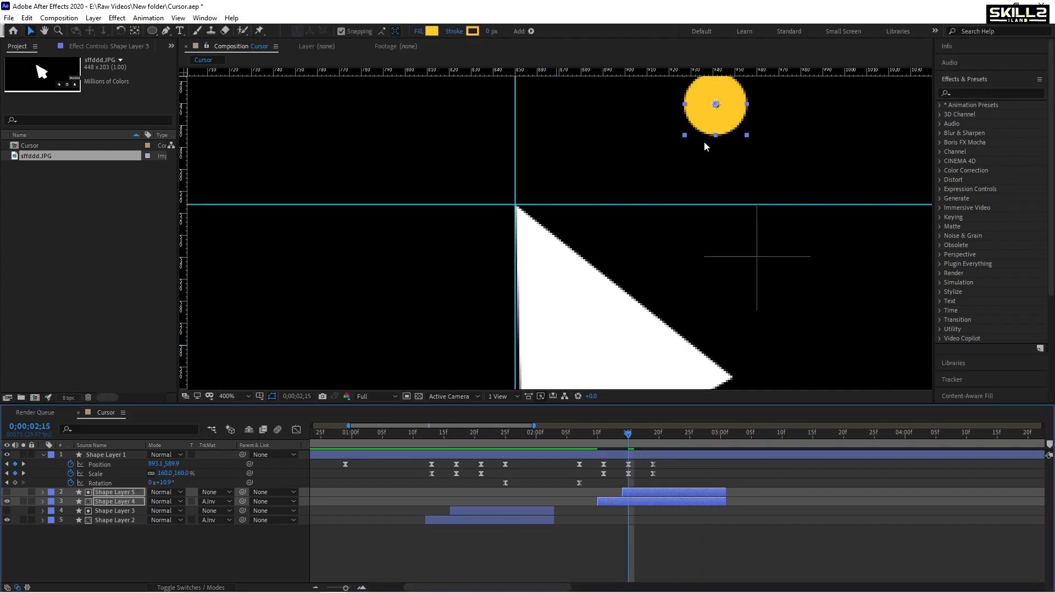
pyautogui.hotkey('shift', 'Left')
pyautogui.hotkey('shift', 'Left')
pyautogui.hotkey('shift', 'Left')
pyautogui.hotkey('shift', 'Left')
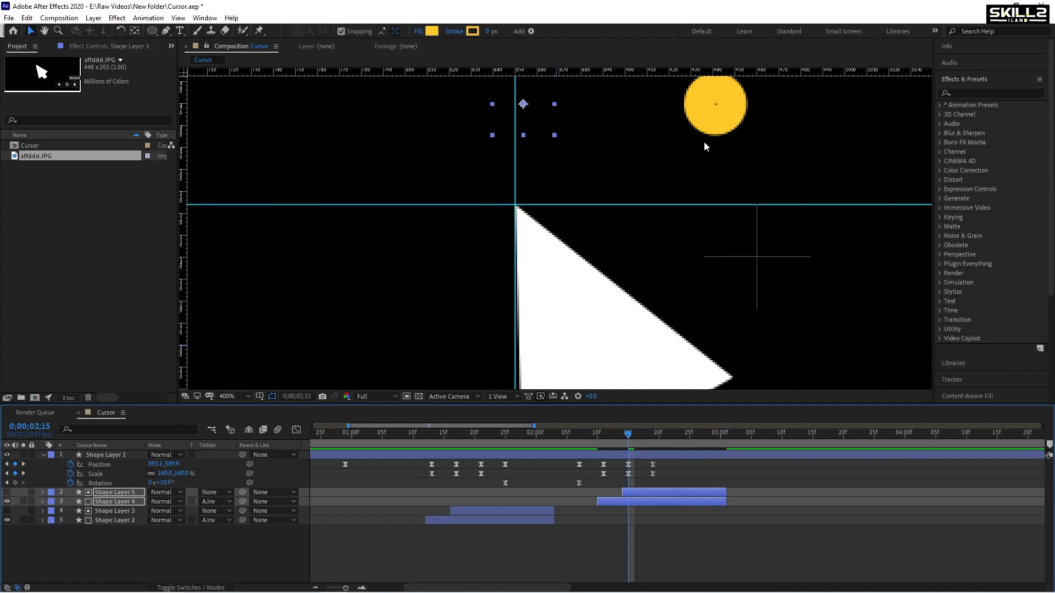
pyautogui.hotkey('shift', 'Down')
pyautogui.hotkey('shift', 'Down')
pyautogui.hotkey('shift', 'Down')
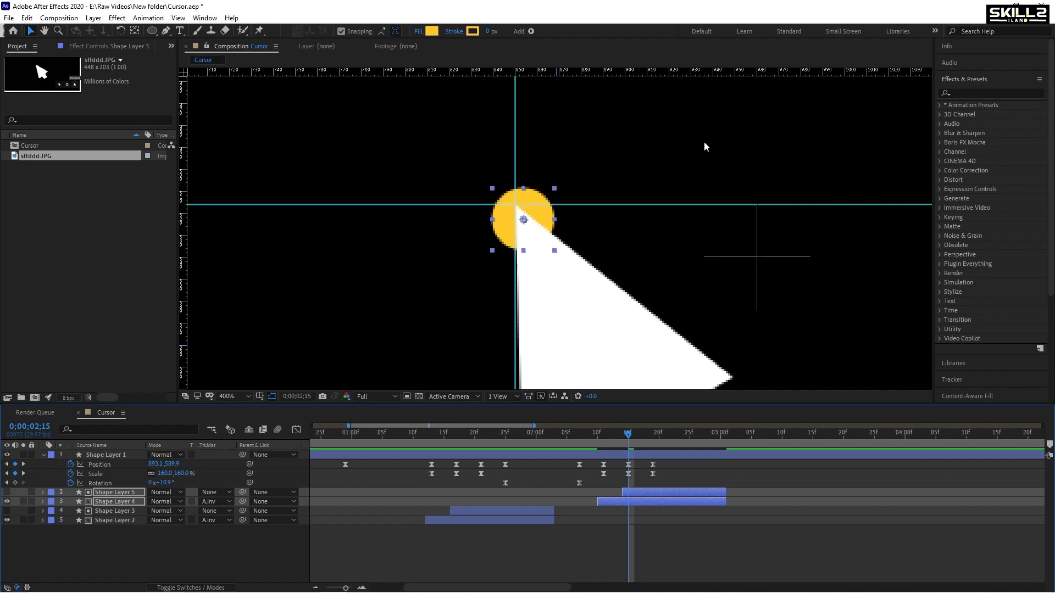
pyautogui.press('Up')
pyautogui.press('Up')
pyautogui.press('Left')
pyautogui.press('Left')
pyautogui.press('Up')
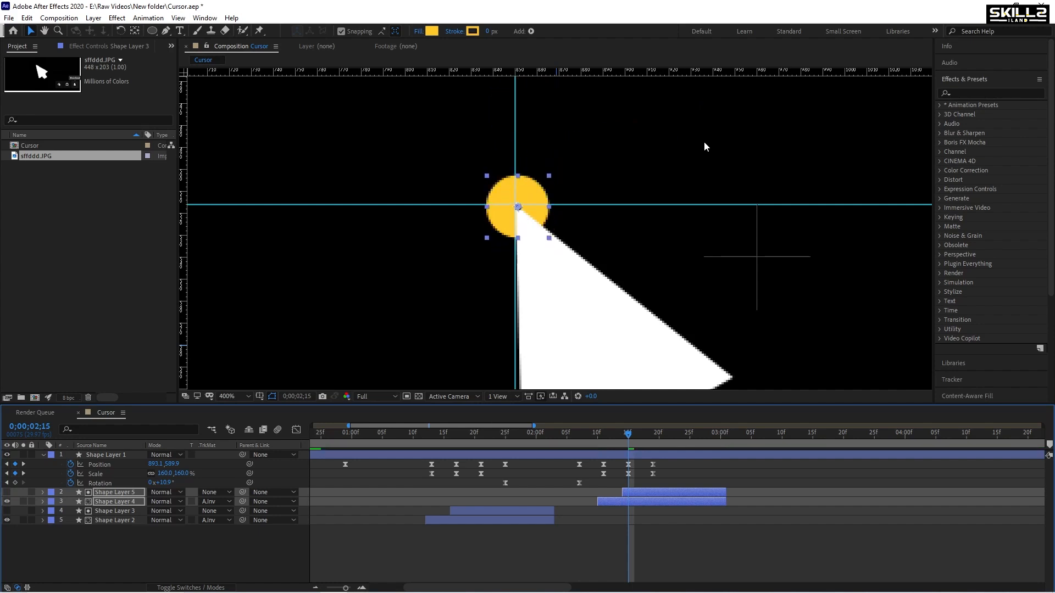
pyautogui.press('Left')
pyautogui.hotkey('ctrl', 's')
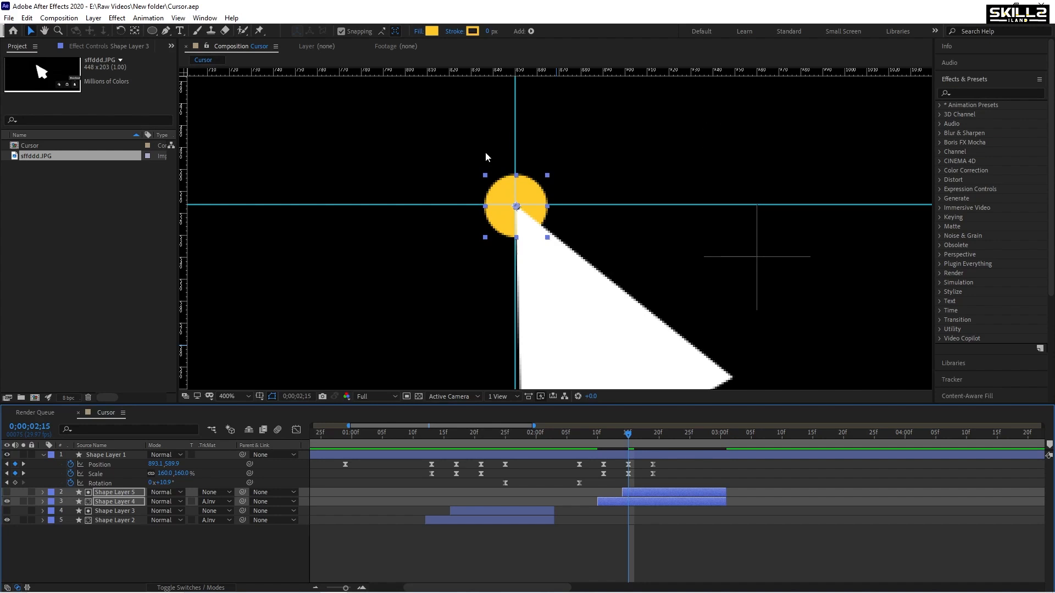
pyautogui.scroll(-4, 450, 210)
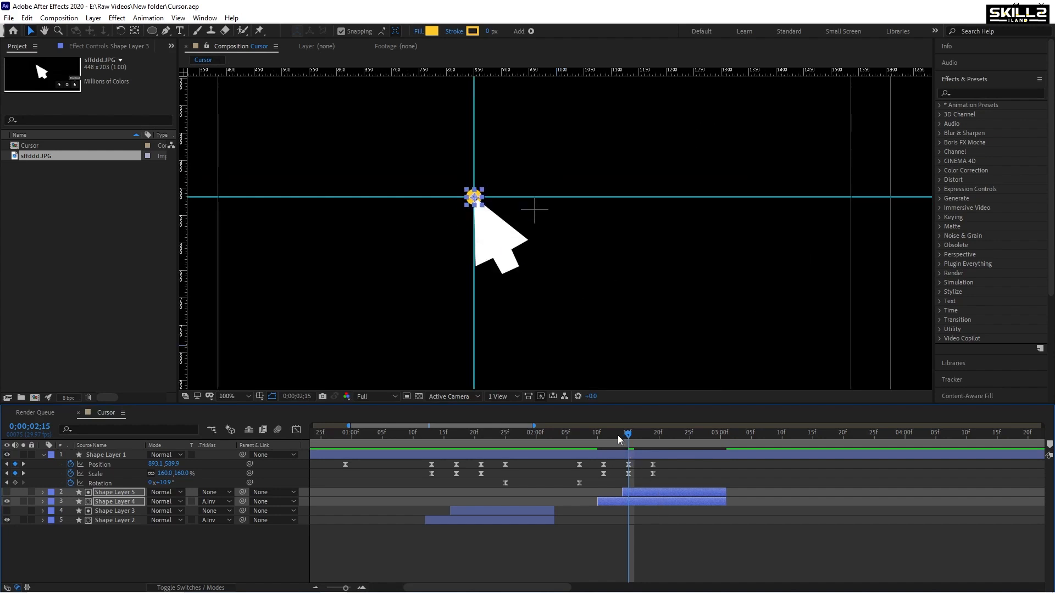
pyautogui.moveTo(617, 438); pyautogui.dragTo(585, 440)
pyautogui.press('space')
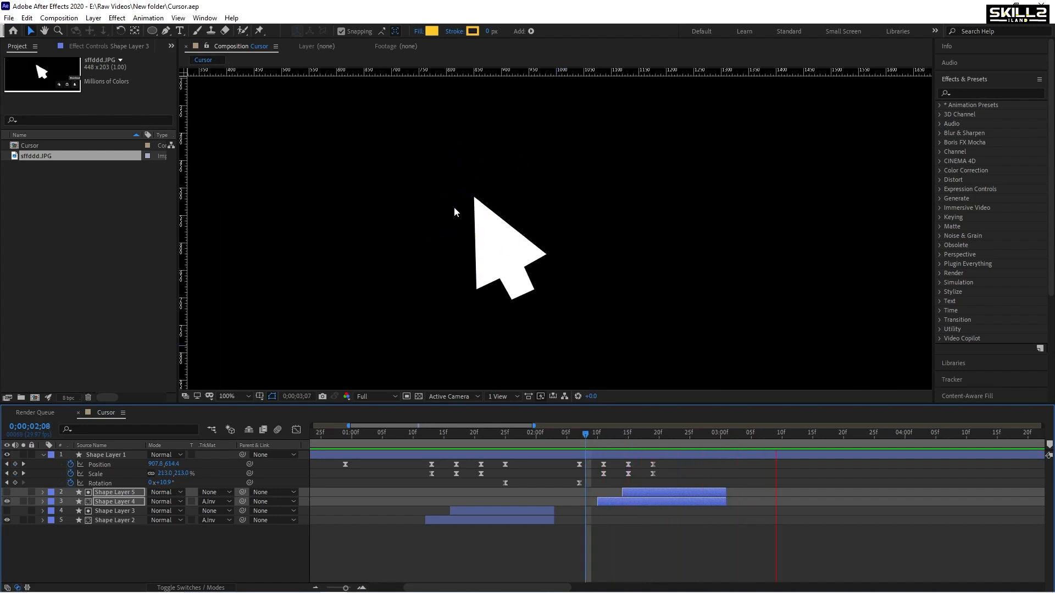
pyautogui.scroll(-4, 448, 222)
pyautogui.scroll(2, 432, 235)
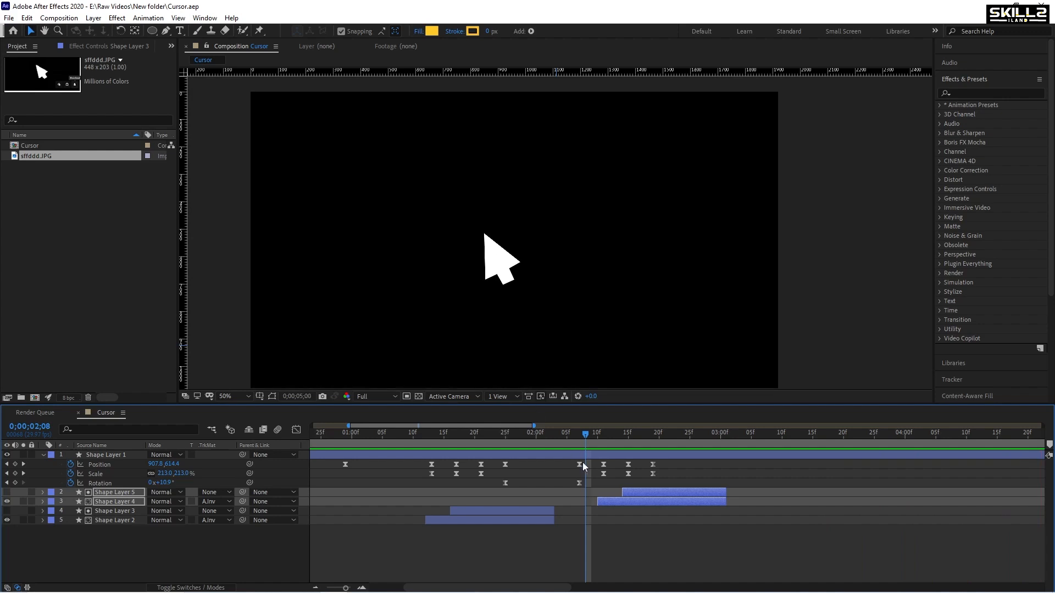
# - Add position and rotation keyframes for the arrow at 0;00;03;03, plus a rotation keyframe at 0;00;02;19
pyautogui.moveTo(621, 440); pyautogui.dragTo(740, 451)
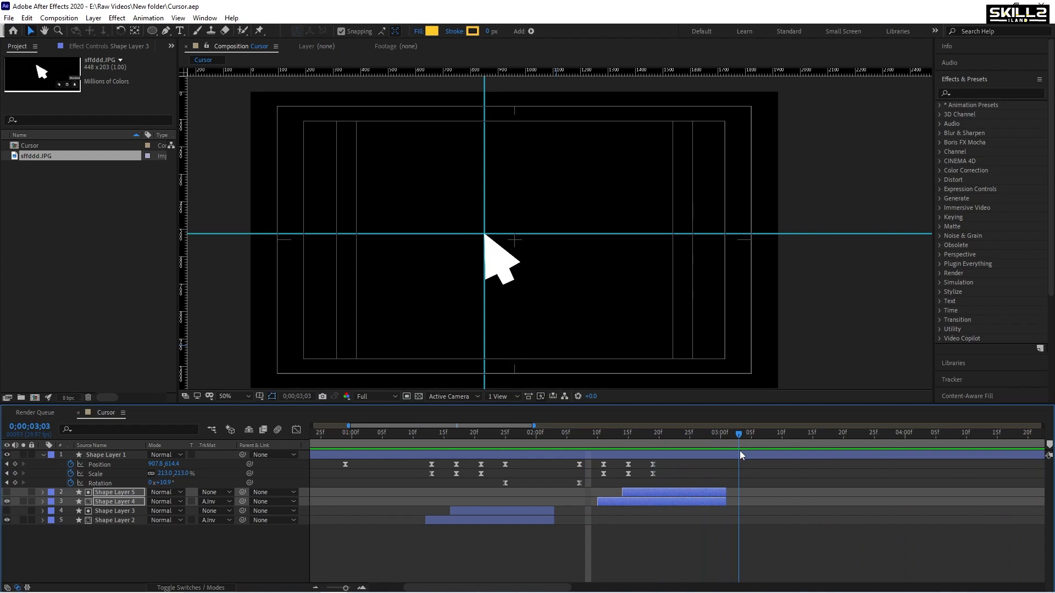
pyautogui.scroll(-1, 340, 456)
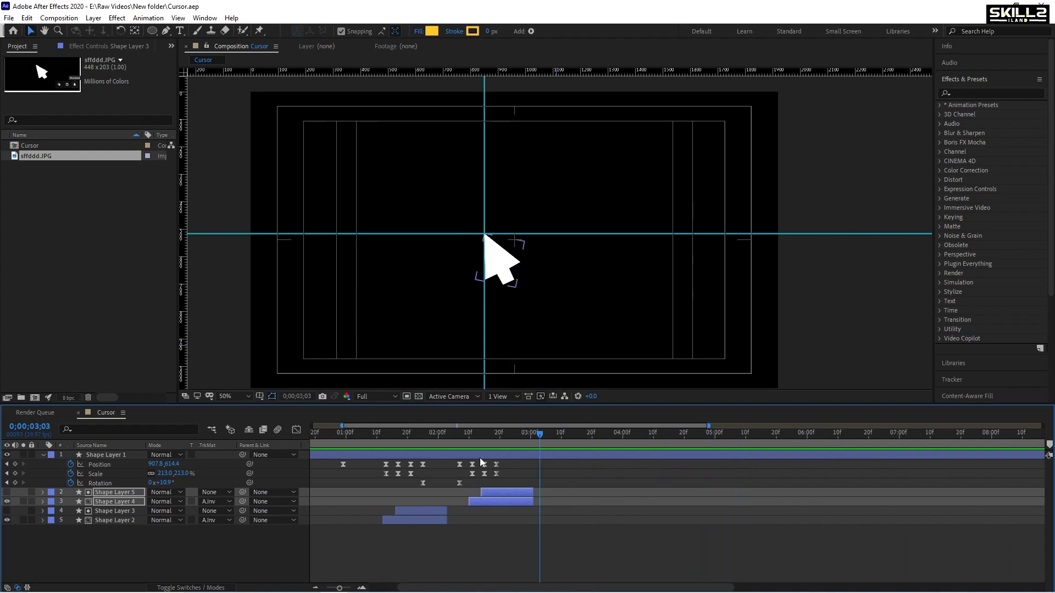
pyautogui.click(15, 465)
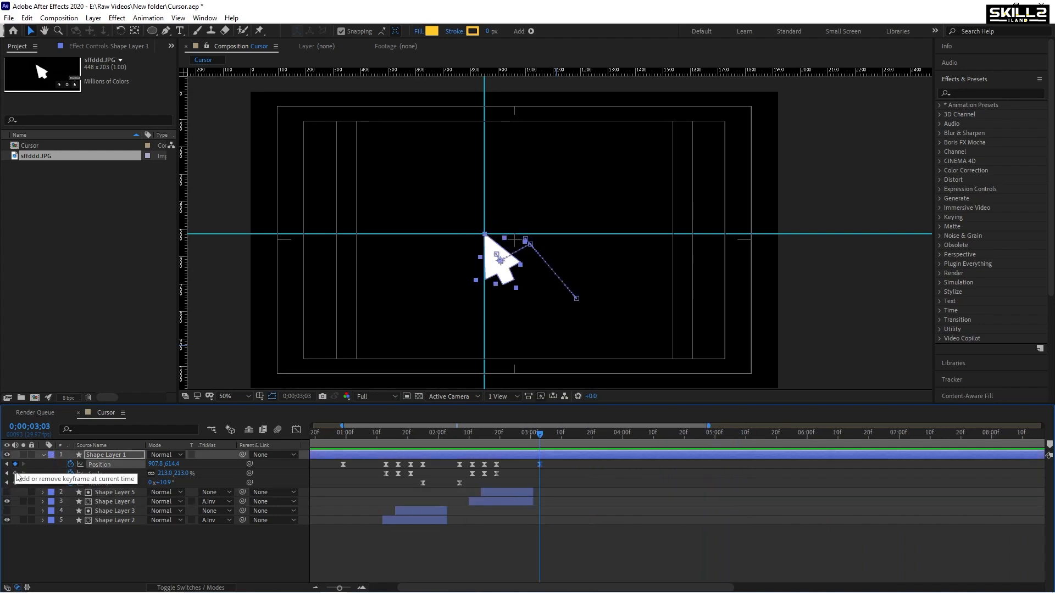
pyautogui.click(14, 483)
pyautogui.hotkey('ctrl', 's')
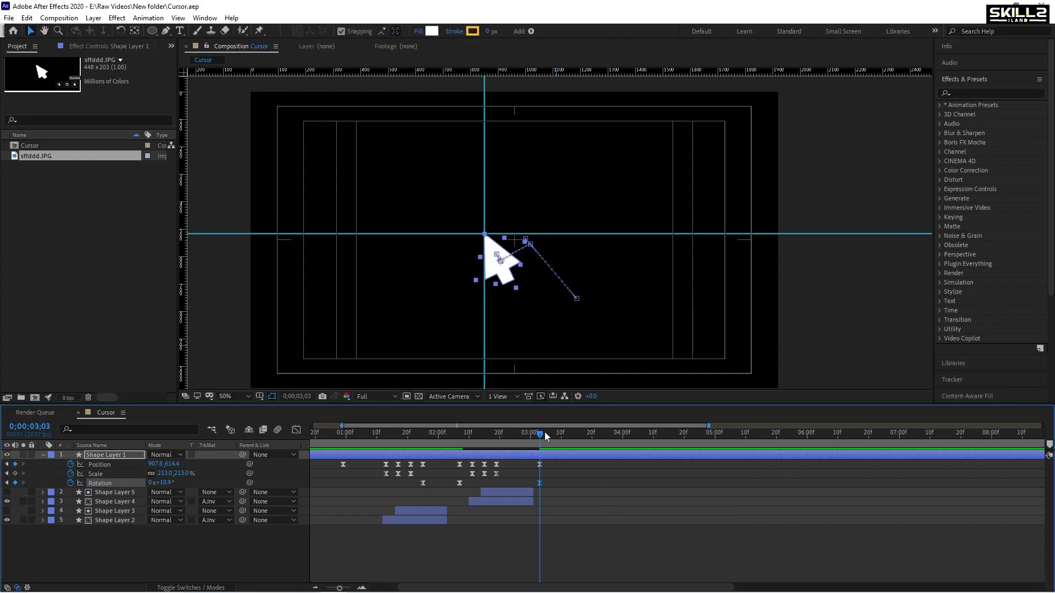
pyautogui.click(496, 439)
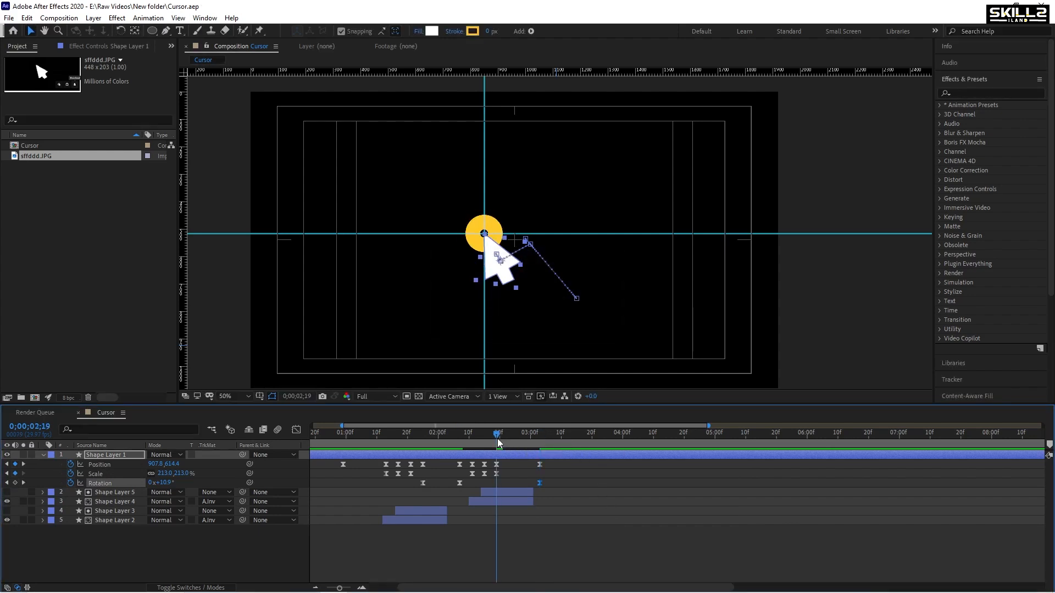
pyautogui.click(15, 483)
# - At 0;00;03;03, move the arrow up and to the right to position 1047.8, 414.4 and save the project
pyautogui.click(537, 437)
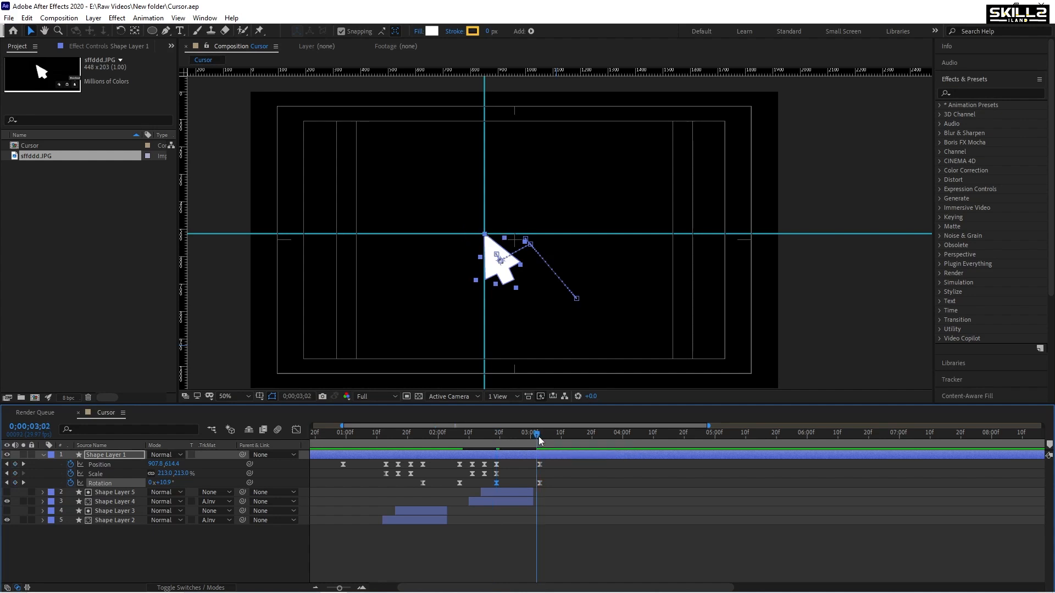
pyautogui.click(540, 437)
pyautogui.hotkey('shift', 'Up')
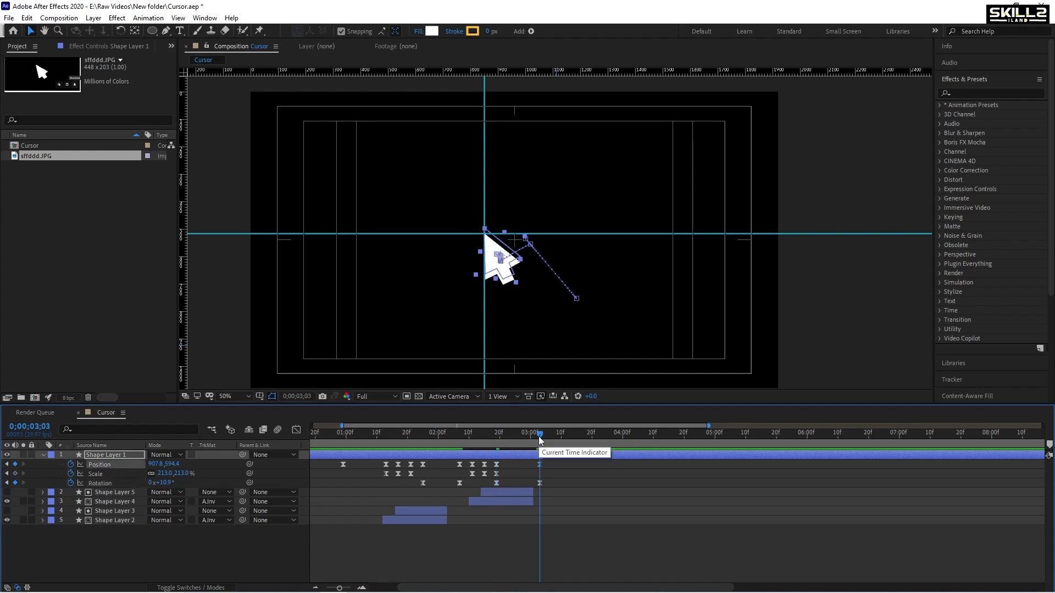
pyautogui.hotkey('shift', 'Right')
pyautogui.hotkey('shift', 'Right')
pyautogui.hotkey('shift', 'Right')
pyautogui.hotkey('shift', 'Right')
pyautogui.hotkey('shift', 'Up')
pyautogui.hotkey('shift', 'Up')
pyautogui.hotkey('shift', 'Up')
pyautogui.hotkey('shift', 'Up')
pyautogui.hotkey('shift', 'Up')
pyautogui.hotkey('shift', 'Up')
pyautogui.hotkey('shift', 'Up')
pyautogui.hotkey('shift', 'Up')
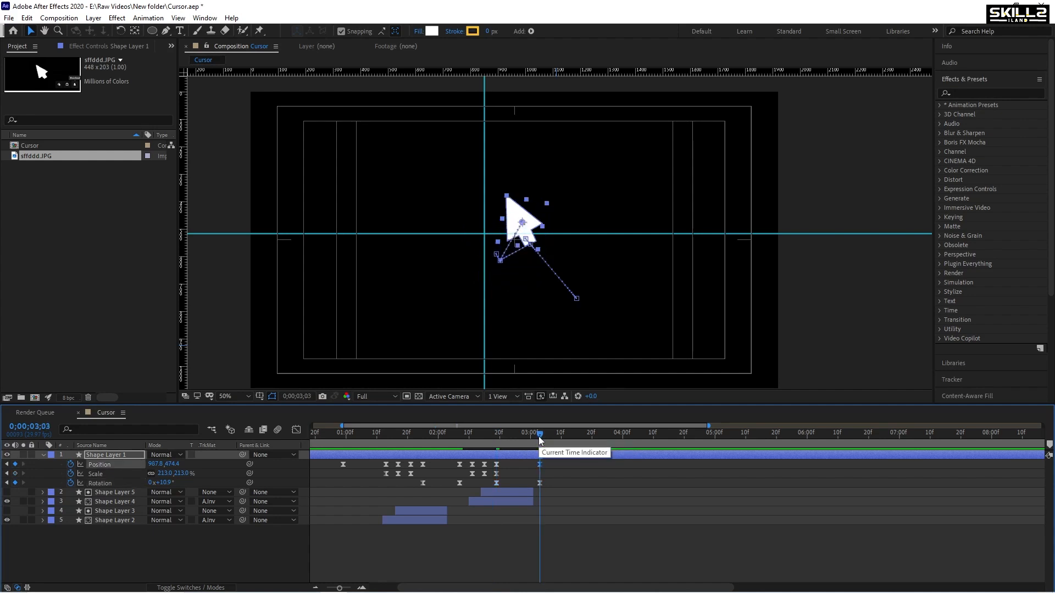
pyautogui.hotkey('shift', 'Right')
pyautogui.hotkey('shift', 'Right')
pyautogui.hotkey('shift', 'Right')
pyautogui.hotkey('shift', 'Right')
pyautogui.hotkey('shift', 'Right')
pyautogui.hotkey('shift', 'Right')
pyautogui.hotkey('shift', 'Up')
pyautogui.hotkey('shift', 'Up')
pyautogui.hotkey('shift', 'Up')
pyautogui.hotkey('shift', 'Up')
pyautogui.hotkey('shift', 'Up')
pyautogui.hotkey('shift', 'Up')
pyautogui.hotkey('shift', 'Up')
pyautogui.hotkey('shift', 'Up')
pyautogui.hotkey('shift', 'Up')
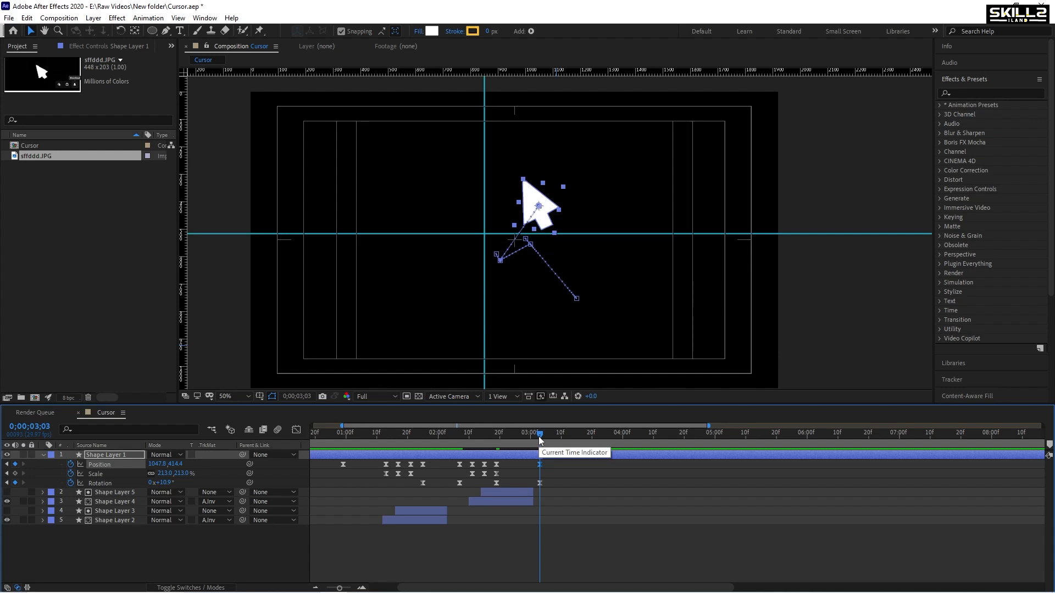
pyautogui.hotkey('ctrl', 's')
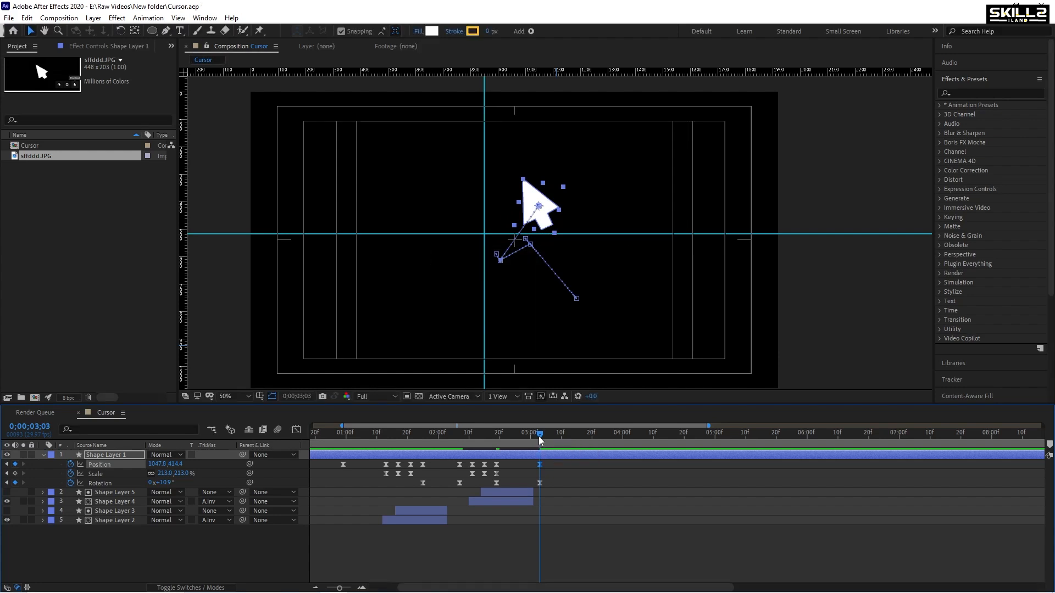
# - Rotate the arrow to about -15.1° at 0;00;03;03 and save the project
pyautogui.press('=')
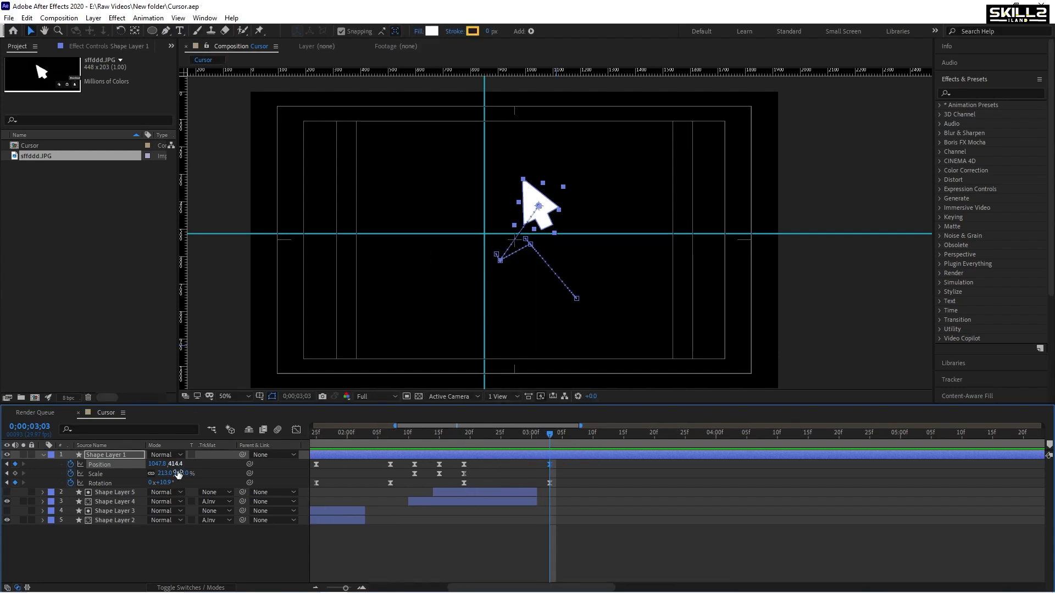
pyautogui.moveTo(169, 485); pyautogui.dragTo(157, 488)
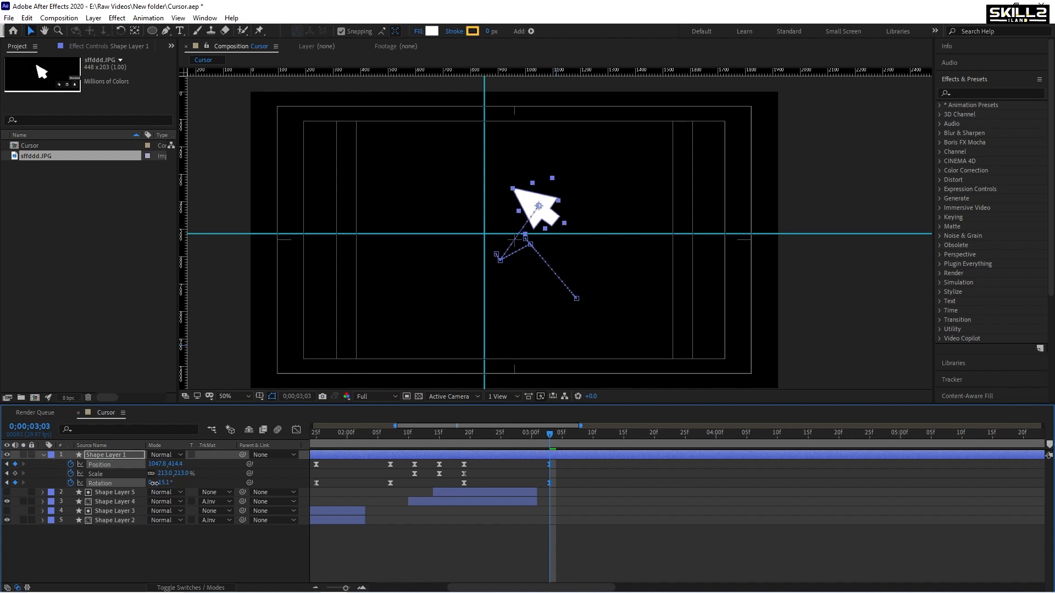
pyautogui.hotkey('ctrl', 's')
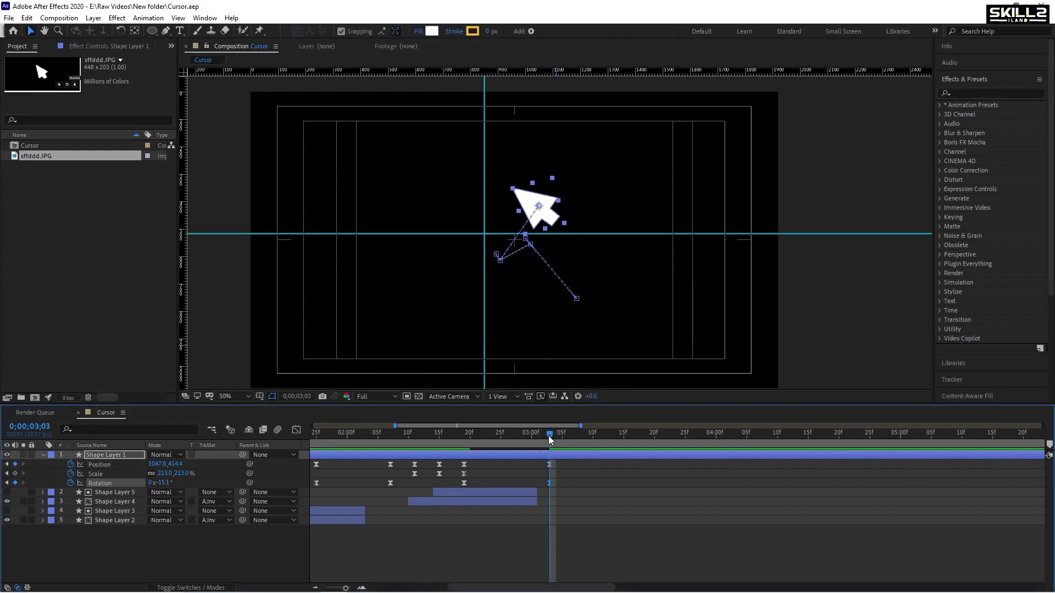
# - Shift the arrow's last position and rotation keyframes to 0;00;03;09 and preview the slower movement
pyautogui.moveTo(556, 464); pyautogui.dragTo(585, 485)
pyautogui.click(463, 436)
pyautogui.press('space')
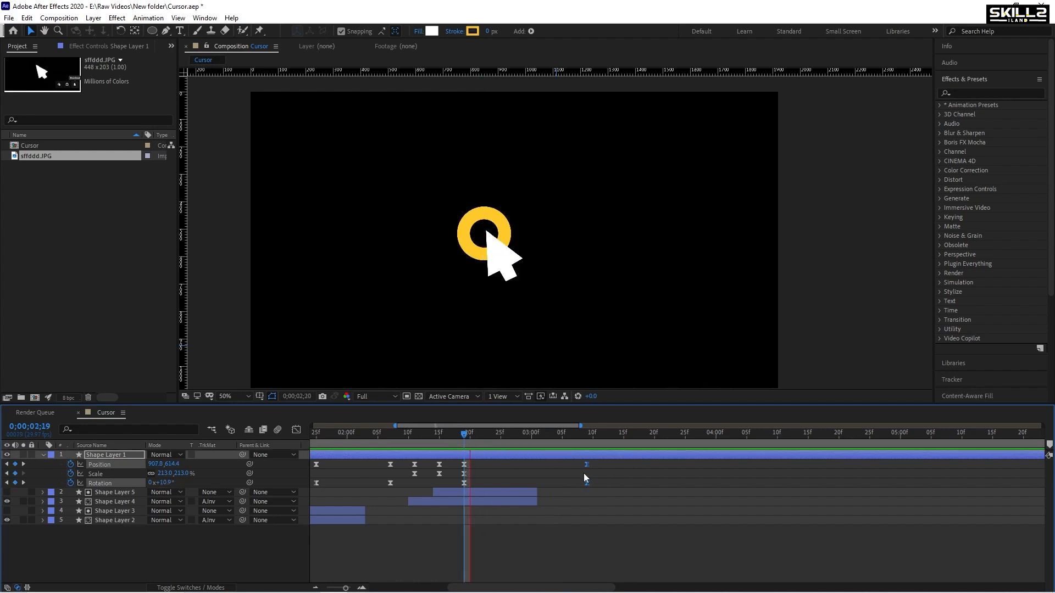
pyautogui.press('space')
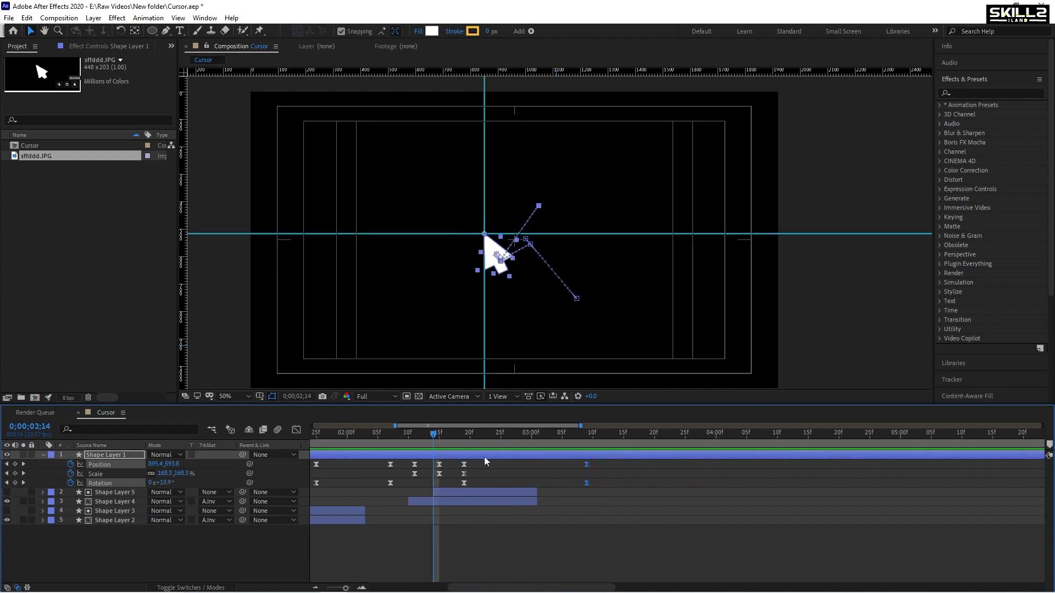
pyautogui.press('space')
pyautogui.moveTo(522, 437); pyautogui.dragTo(588, 438)
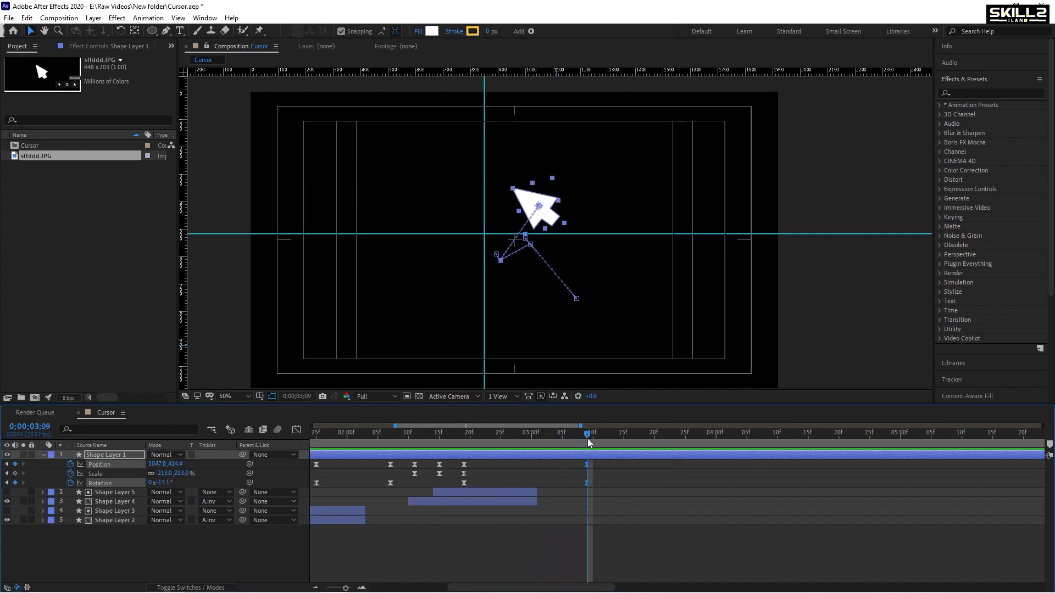
# - Move the arrow at 0;00;03;09 farther right and up to position 1107.8, 394.4, save the project and preview the movement
pyautogui.hotkey('shift', 'Right')
pyautogui.hotkey('shift', 'Right')
pyautogui.hotkey('shift', 'Right')
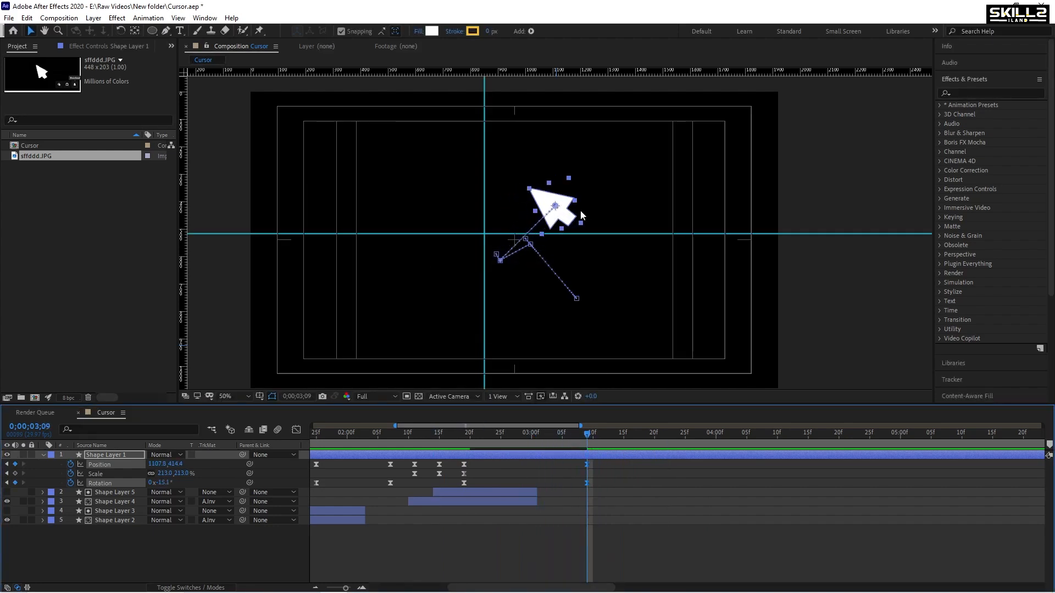
pyautogui.hotkey('shift', 'Up')
pyautogui.hotkey('shift', 'Up')
pyautogui.hotkey('ctrl', 's')
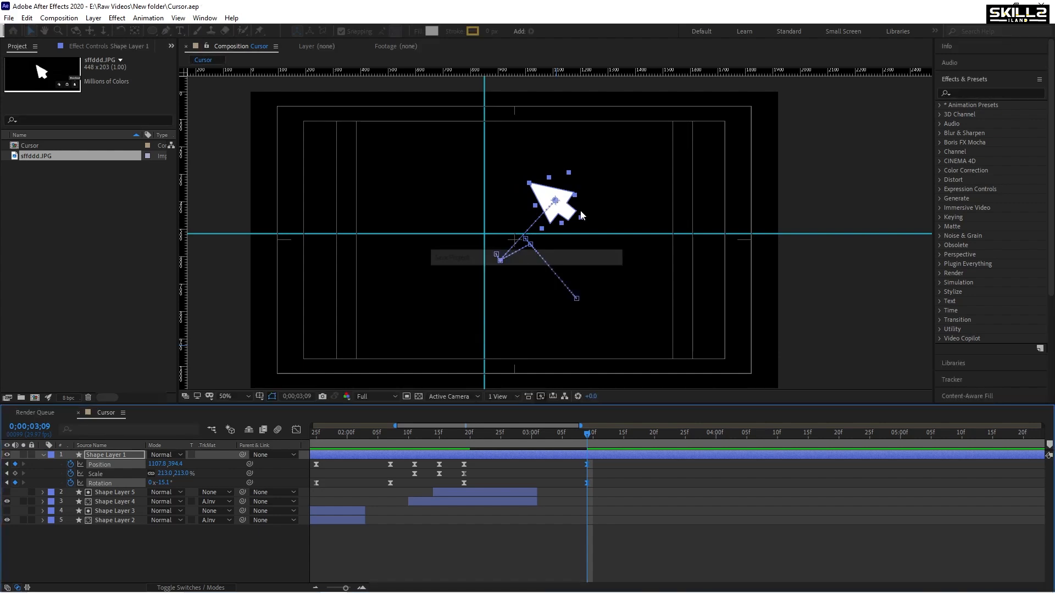
pyautogui.moveTo(479, 438); pyautogui.dragTo(464, 439)
pyautogui.press('space')
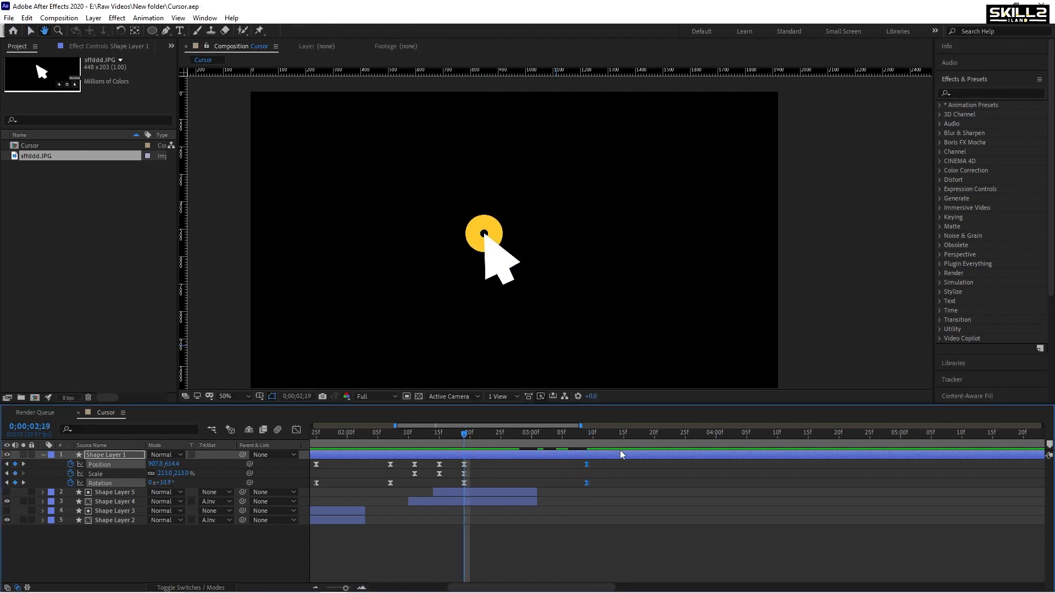
# - Copy the arrow's last three scale keyframes from the second click, paste them at 0;00;03;12 and save the project
pyautogui.moveTo(582, 437); pyautogui.dragTo(604, 438)
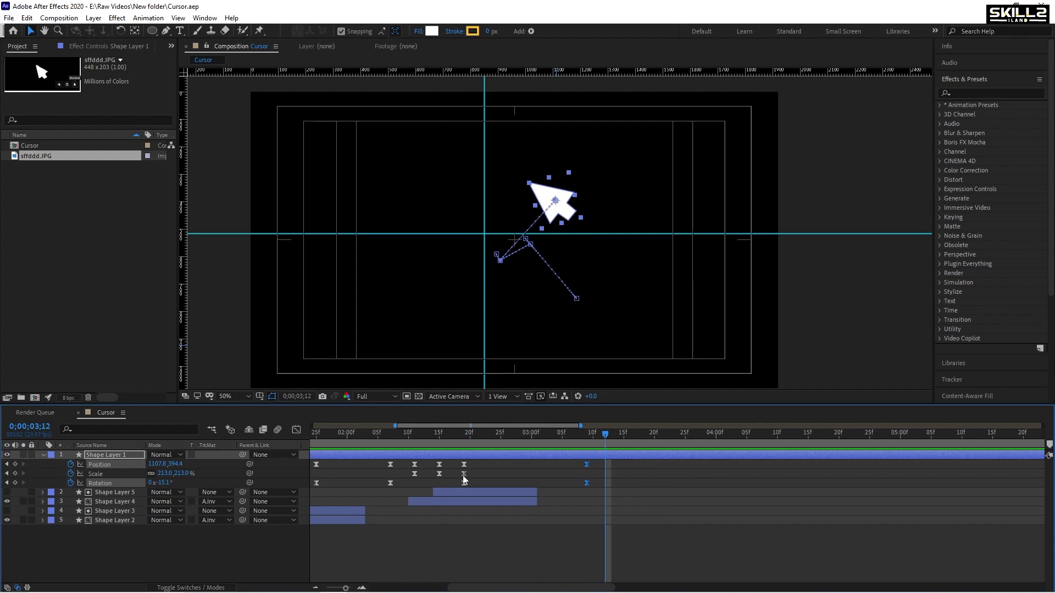
pyautogui.click(479, 473)
pyautogui.moveTo(410, 472); pyautogui.dragTo(408, 474)
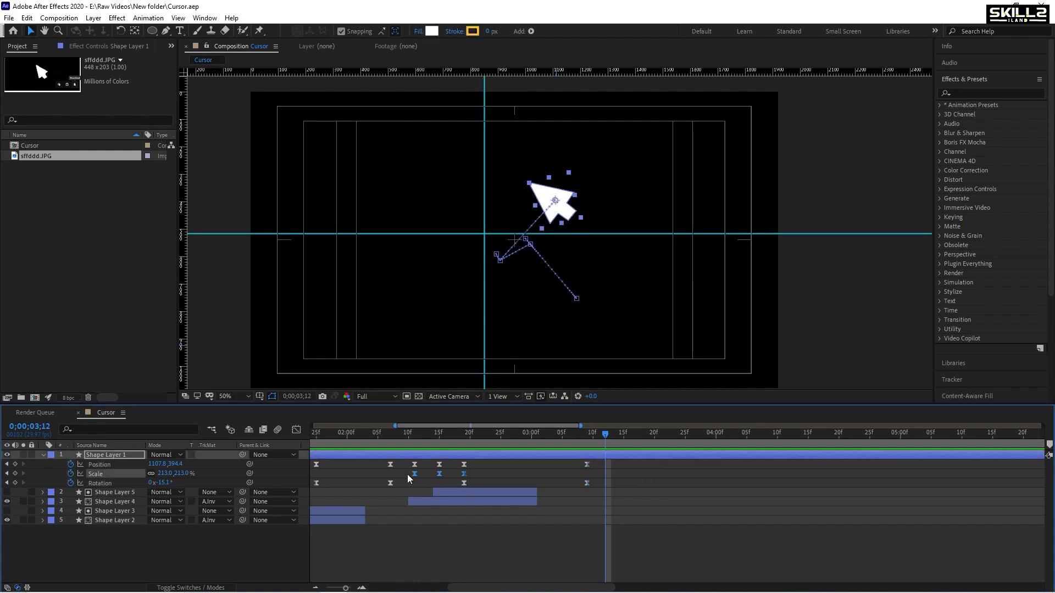
pyautogui.hotkey('ctrl', 'v')
pyautogui.hotkey('ctrl', 's')
# - Add position keyframes for the arrow at 0;00;03;12, 0;00;03;20 and 0;00;03;16, saving the project
pyautogui.click(15, 464)
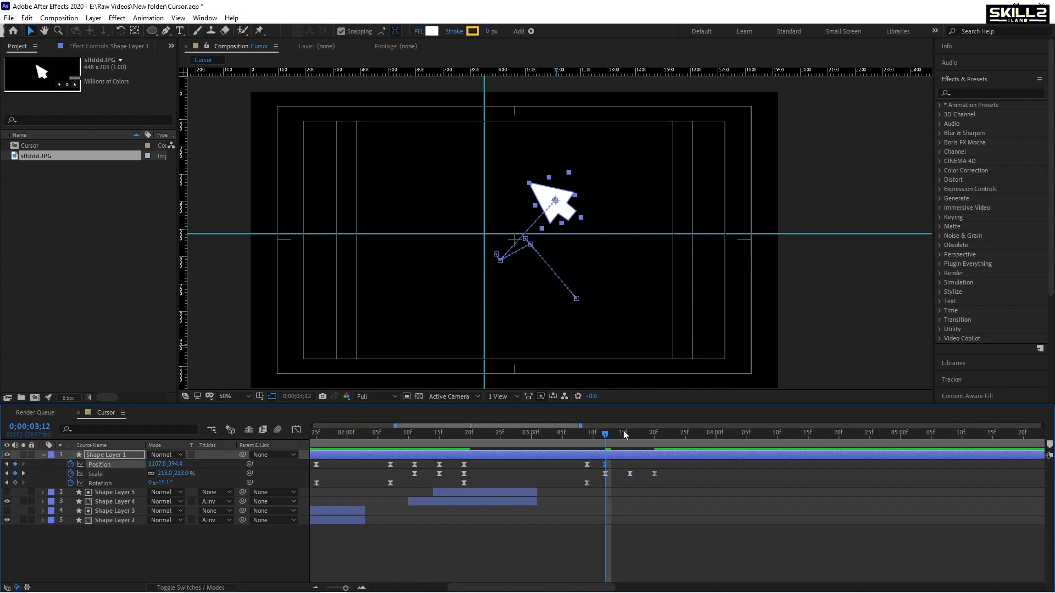
pyautogui.hotkey('ctrl', 's')
pyautogui.moveTo(615, 434); pyautogui.dragTo(654, 441)
pyautogui.click(15, 465)
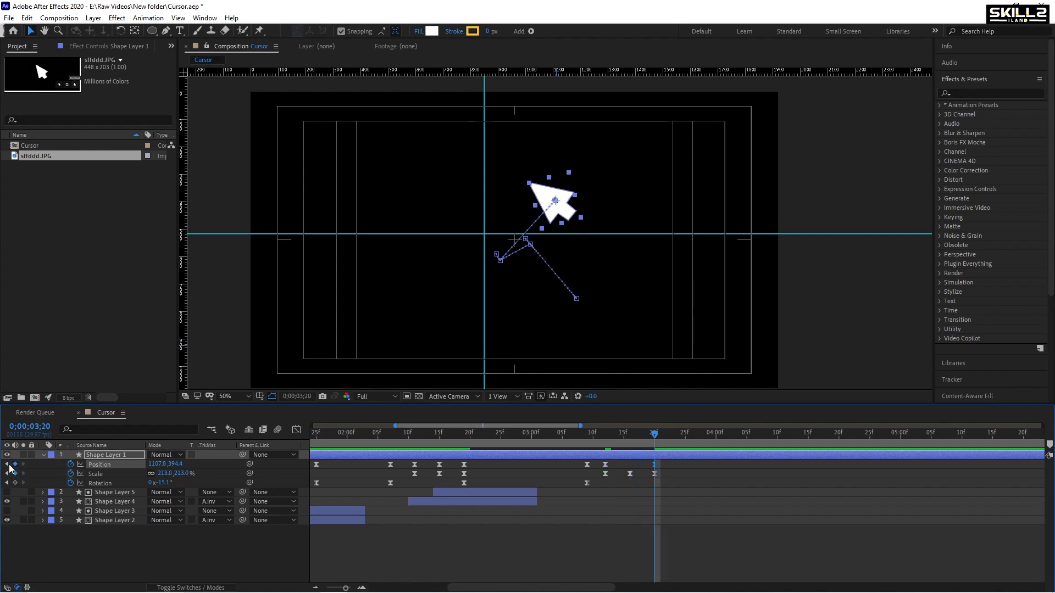
pyautogui.click(7, 465)
pyautogui.click(630, 444)
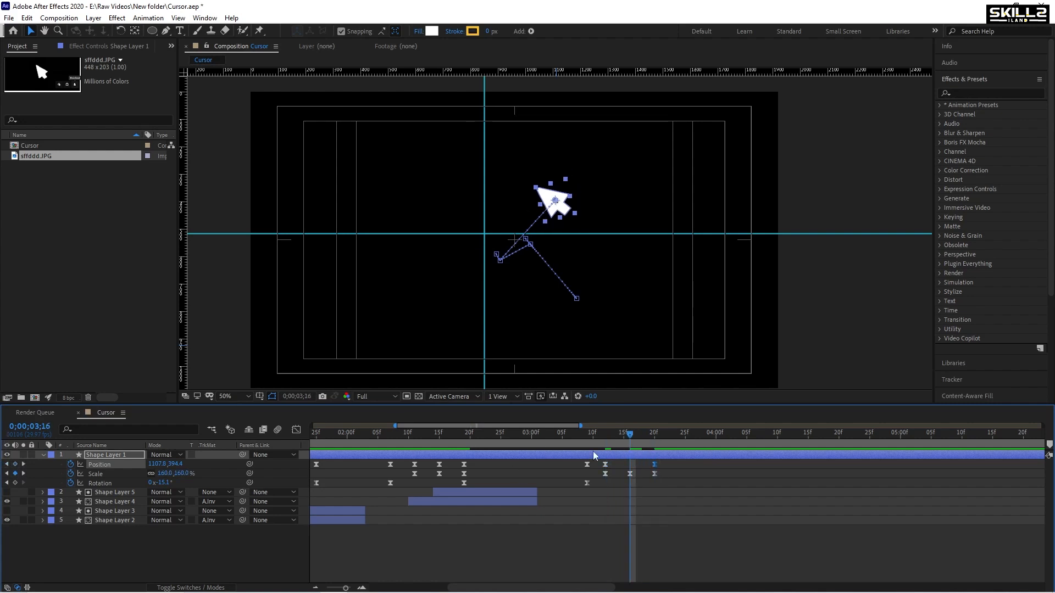
pyautogui.click(15, 465)
pyautogui.hotkey('ctrl', 's')
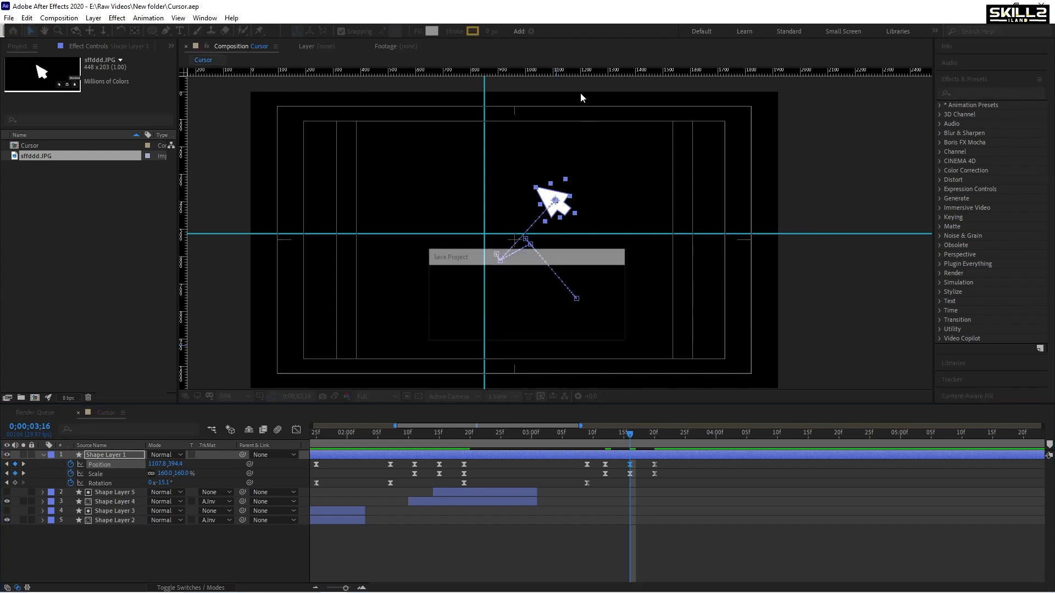
# - Align the vertical and horizontal guides so they cross exactly at the arrow's tip at 0;00;03;12
pyautogui.scroll(5, 543, 194)
pyautogui.press('j')
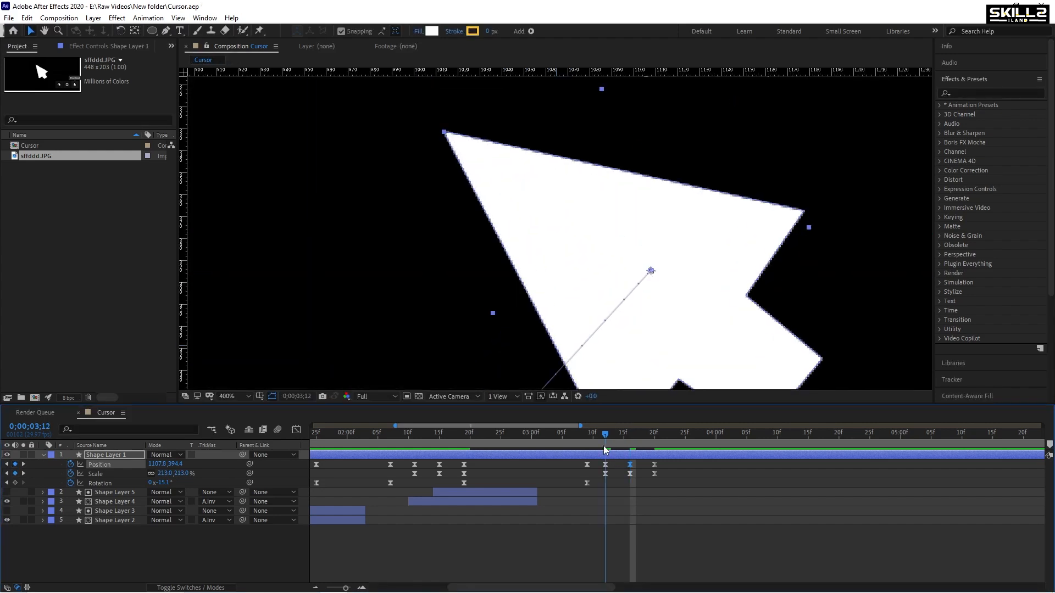
pyautogui.moveTo(182, 229); pyautogui.dragTo(323, 227)
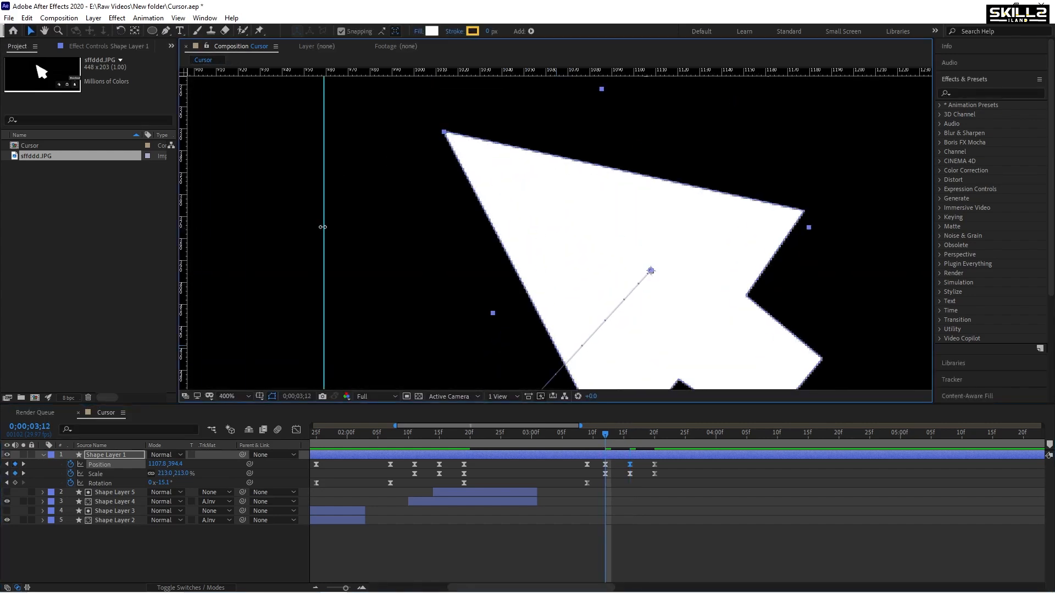
pyautogui.scroll(-4, 662, 214)
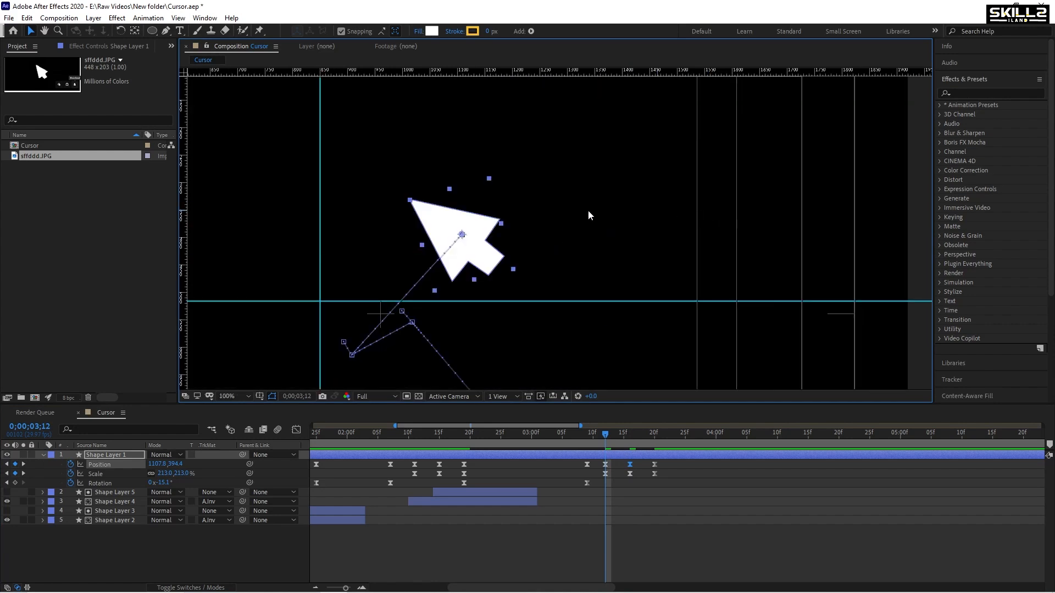
pyautogui.moveTo(319, 290); pyautogui.dragTo(410, 268)
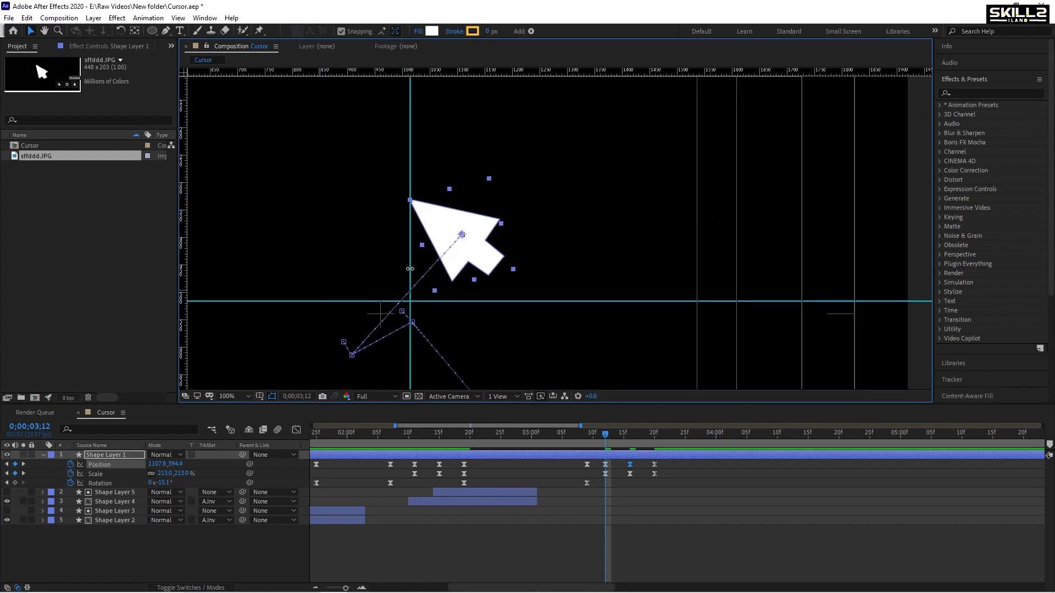
pyautogui.moveTo(362, 300); pyautogui.dragTo(411, 201)
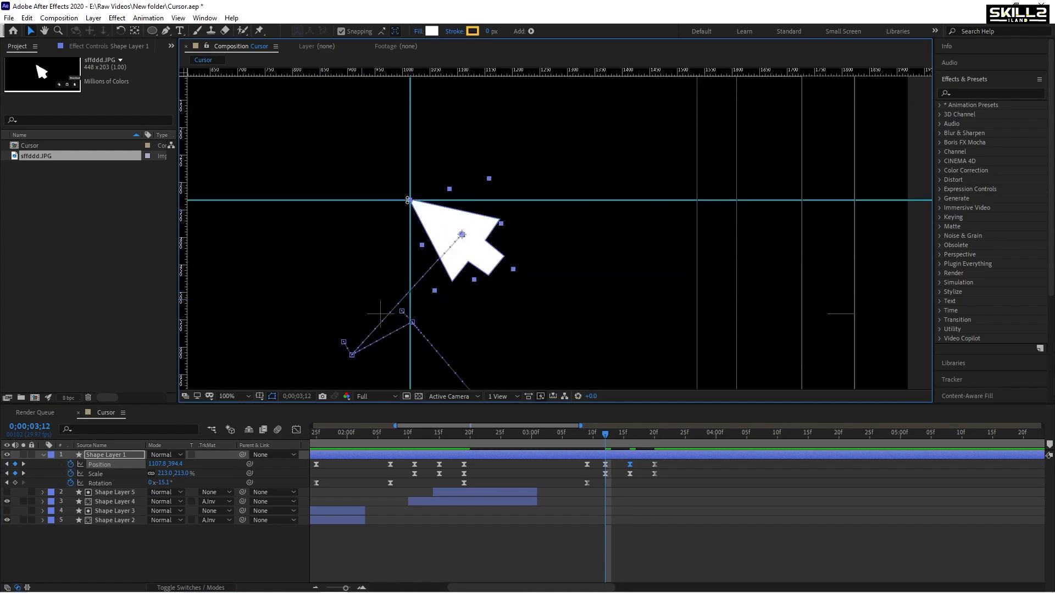
pyautogui.scroll(5, 415, 203)
pyautogui.scroll(1, 377, 221)
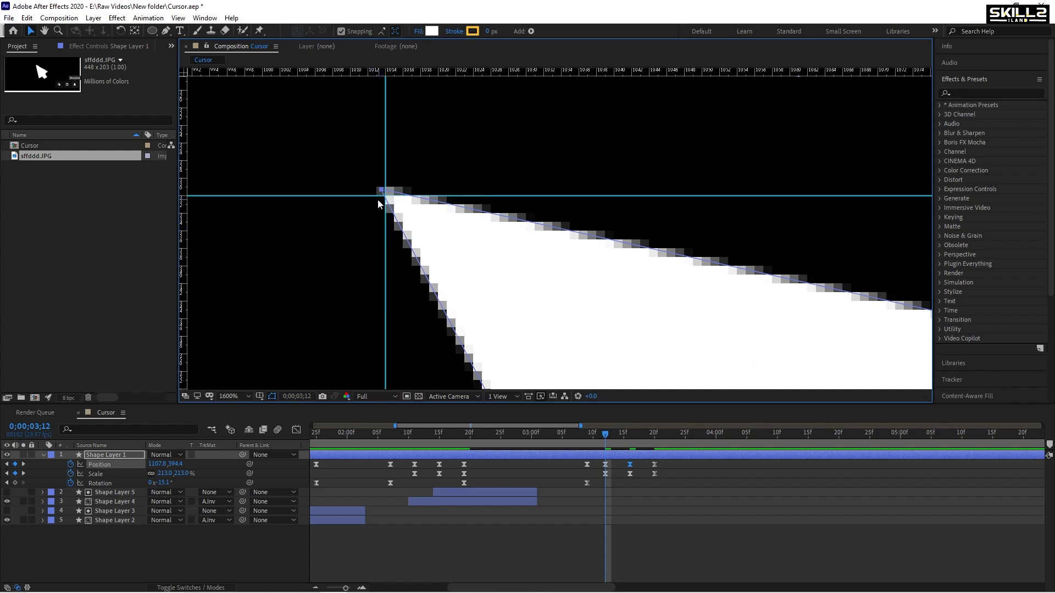
pyautogui.moveTo(376, 197); pyautogui.dragTo(379, 222)
# - At 0;00;03;16, nudge the shrunken arrow to position 1083.8, 378.5 so its tip meets the guide crossing
pyautogui.moveTo(609, 443); pyautogui.dragTo(633, 446)
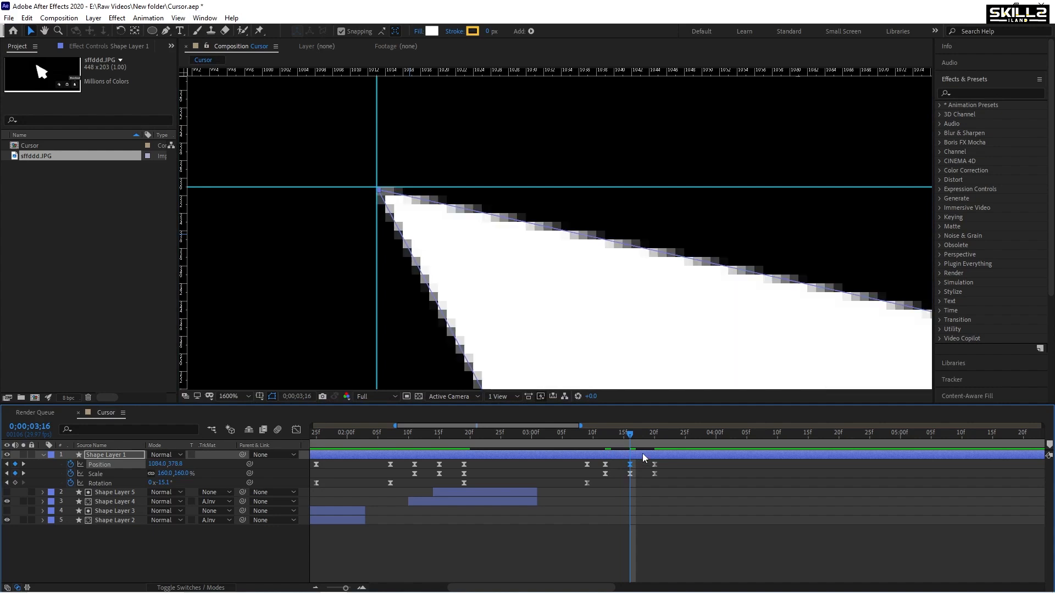
pyautogui.hotkey('shift', 'Up')
pyautogui.press('Left')
pyautogui.press('Down')
pyautogui.press('Down')
pyautogui.press('Down')
pyautogui.press('Down')
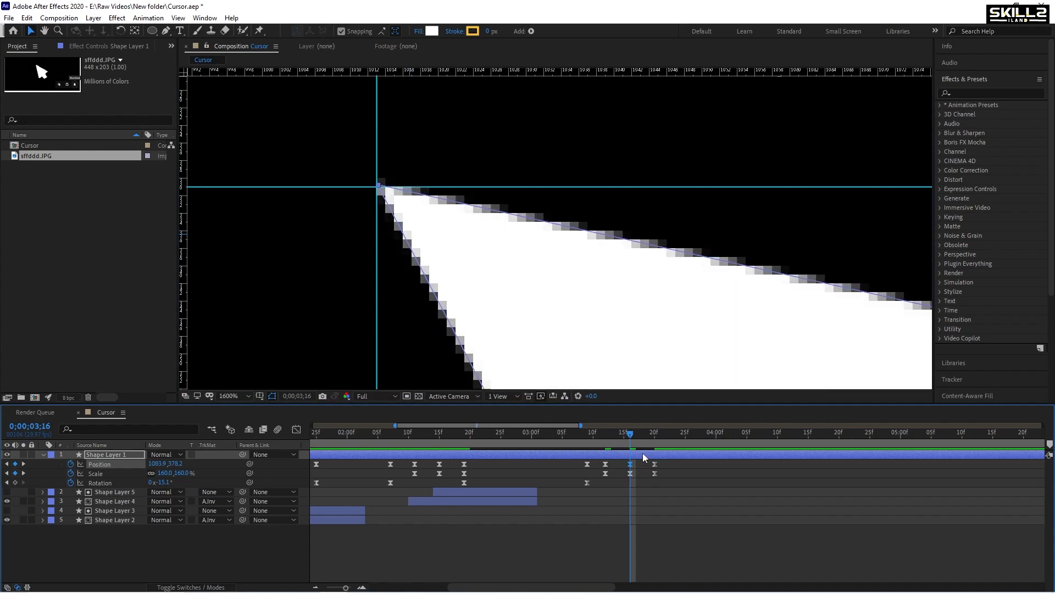
pyautogui.press('Left')
pyautogui.press('Left')
pyautogui.press('Down')
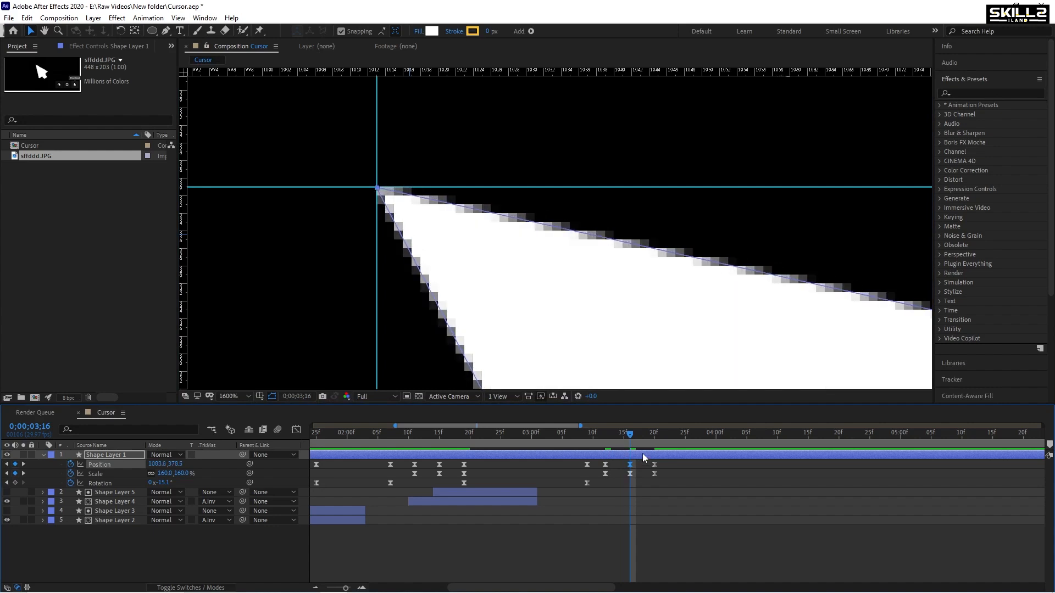
# - Preview the third click from 0;00;03;09 to check that the arrow's tip stays in place
pyautogui.moveTo(628, 434); pyautogui.dragTo(588, 440)
pyautogui.press('space')
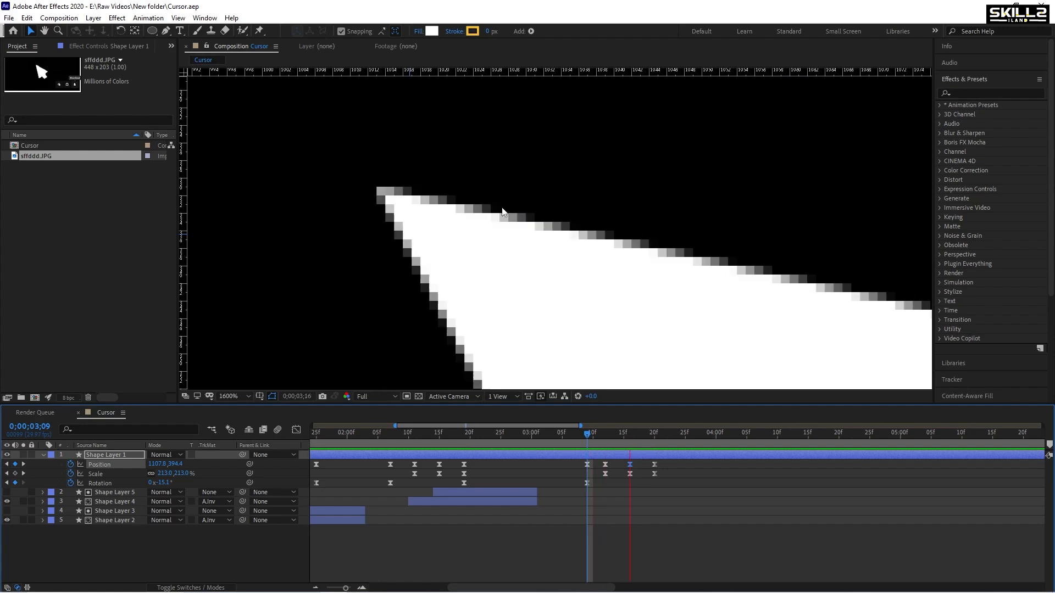
pyautogui.scroll(-1, 452, 170)
pyautogui.scroll(-2, 452, 171)
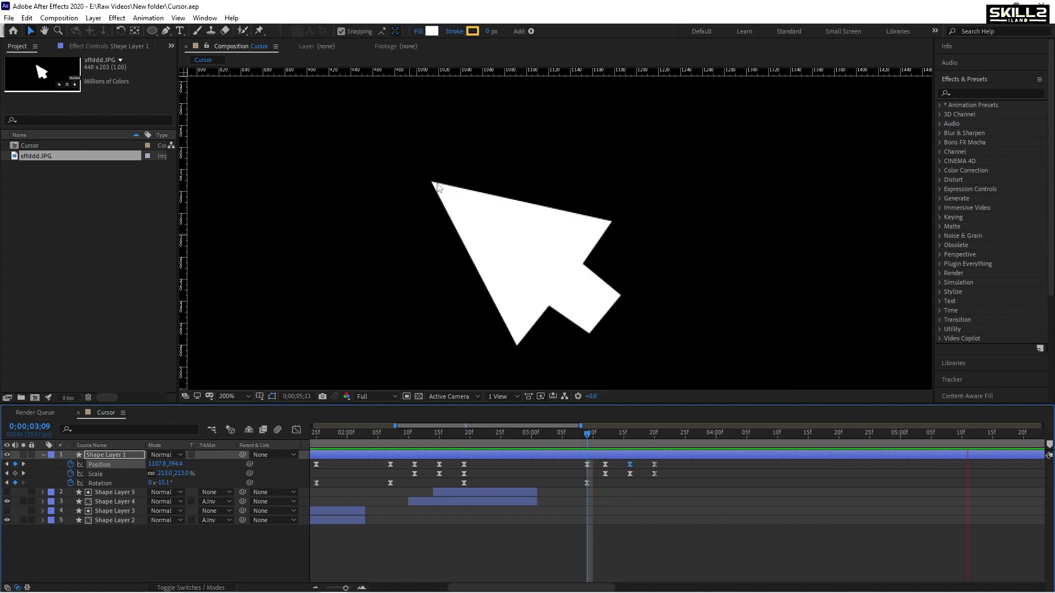
pyautogui.scroll(-1, 439, 187)
pyautogui.moveTo(601, 441)
pyautogui.mouseDown()
pyautogui.moveTo(654, 448)
pyautogui.moveTo(588, 449)
pyautogui.mouseUp()
pyautogui.press('space')
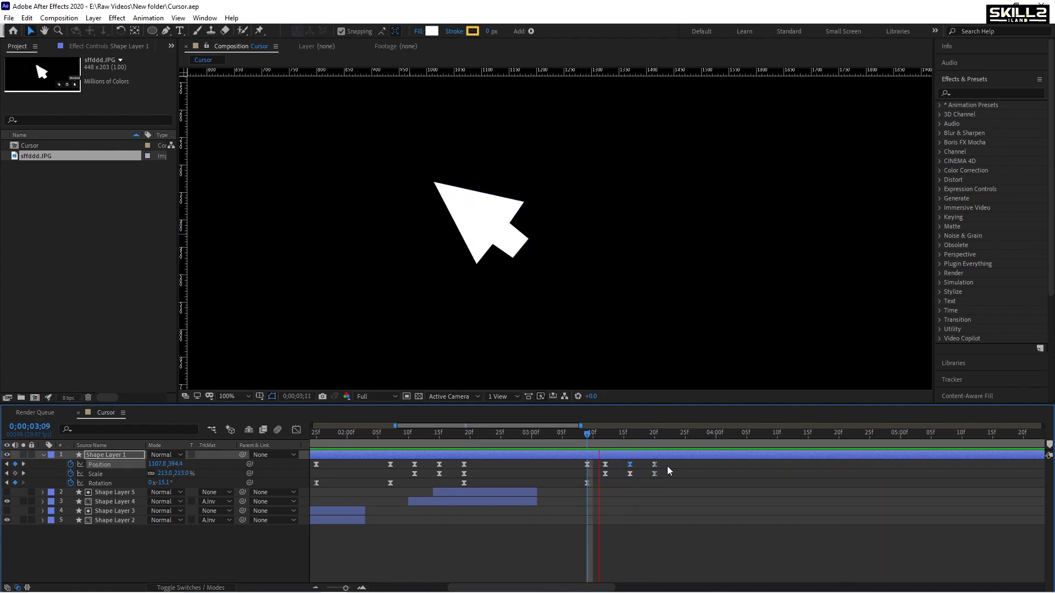
# - Duplicate Shape Layers 4 and 5, shift the copies to start at about 0;00;03;11 and save the project
pyautogui.click(632, 444)
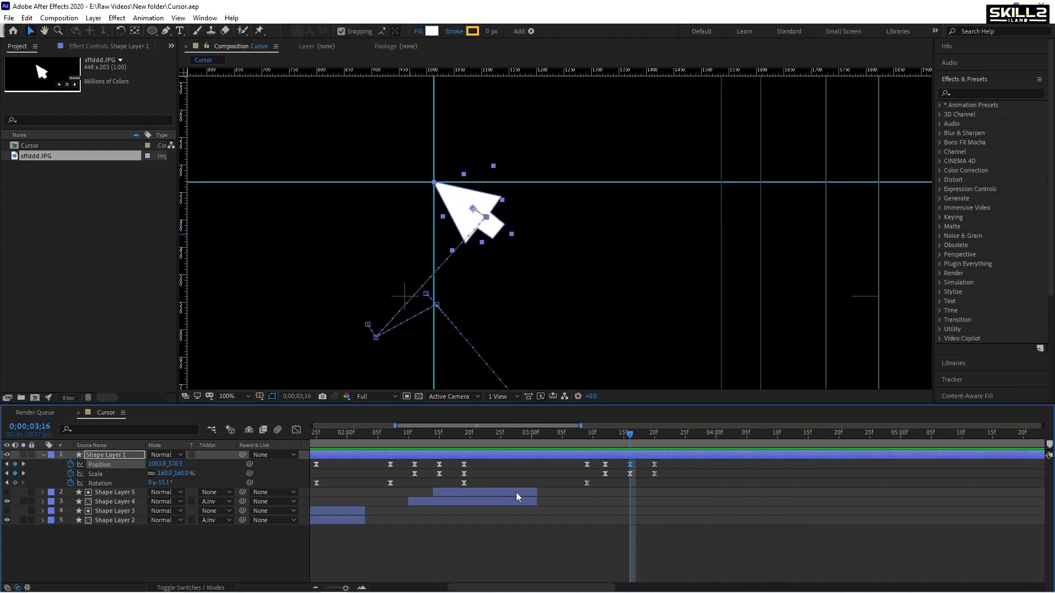
pyautogui.click(500, 494)
pyautogui.keyDown('shift'); pyautogui.click(498, 502); pyautogui.keyUp('shift')
pyautogui.hotkey('ctrl', 'd')
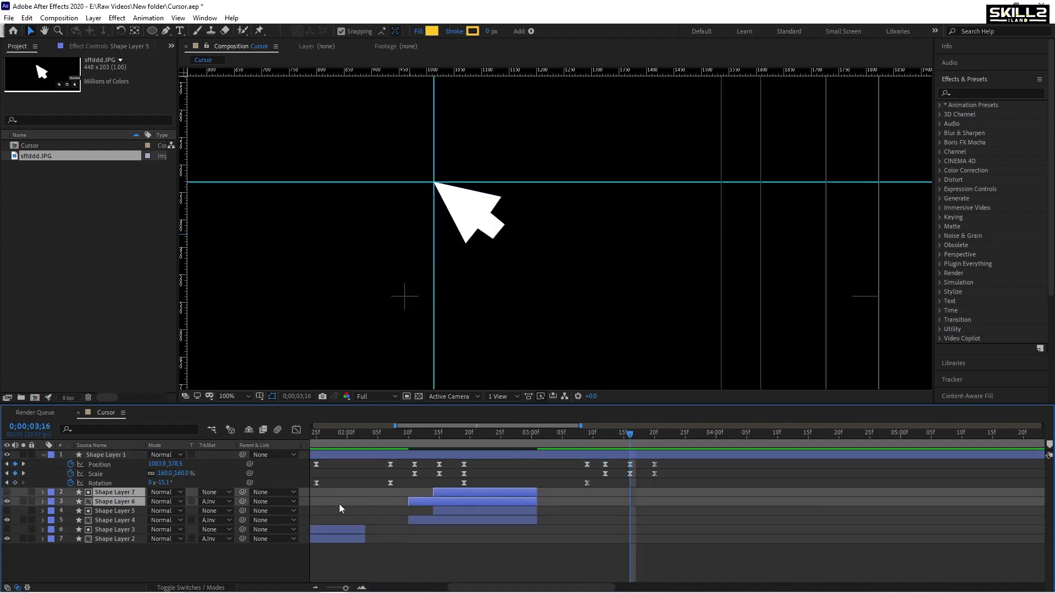
pyautogui.moveTo(476, 496); pyautogui.dragTo(662, 497)
pyautogui.hotkey('ctrl', 's')
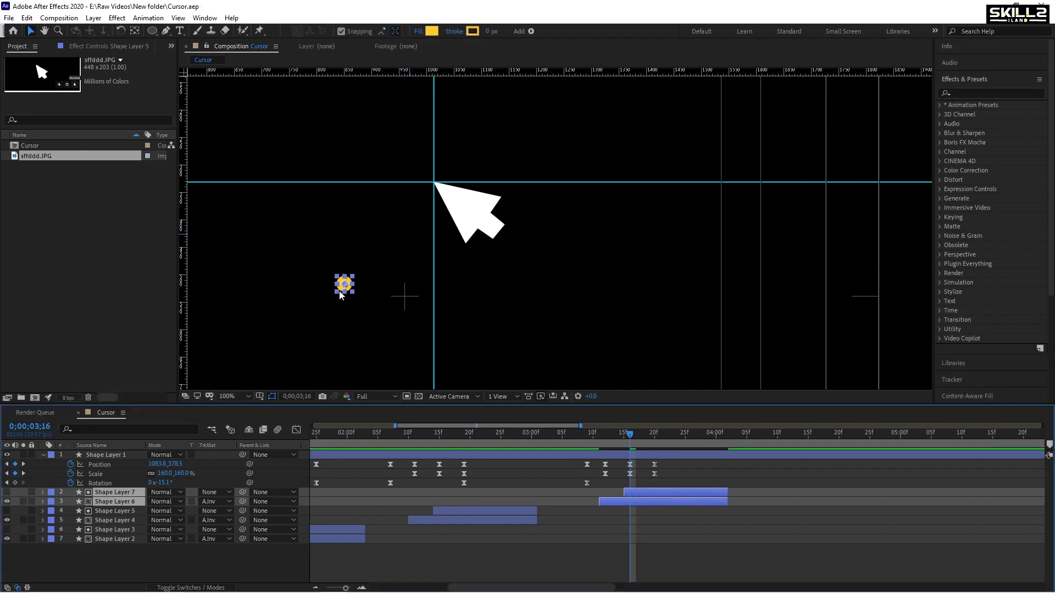
# - Move the duplicated ring layers up and right until they are centred on the arrow's tip, and save the project
pyautogui.hotkey('shift', 'Up')
pyautogui.hotkey('shift', 'Up')
pyautogui.hotkey('shift', 'Up')
pyautogui.hotkey('shift', 'Up')
pyautogui.hotkey('shift', 'Up')
pyautogui.hotkey('shift', 'Up')
pyautogui.hotkey('shift', 'Up')
pyautogui.hotkey('shift', 'Up')
pyautogui.hotkey('shift', 'Up')
pyautogui.hotkey('shift', 'Up')
pyautogui.hotkey('shift', 'Up')
pyautogui.hotkey('shift', 'Up')
pyautogui.hotkey('shift', 'Up')
pyautogui.hotkey('shift', 'Up')
pyautogui.hotkey('shift', 'Up')
pyautogui.hotkey('shift', 'Up')
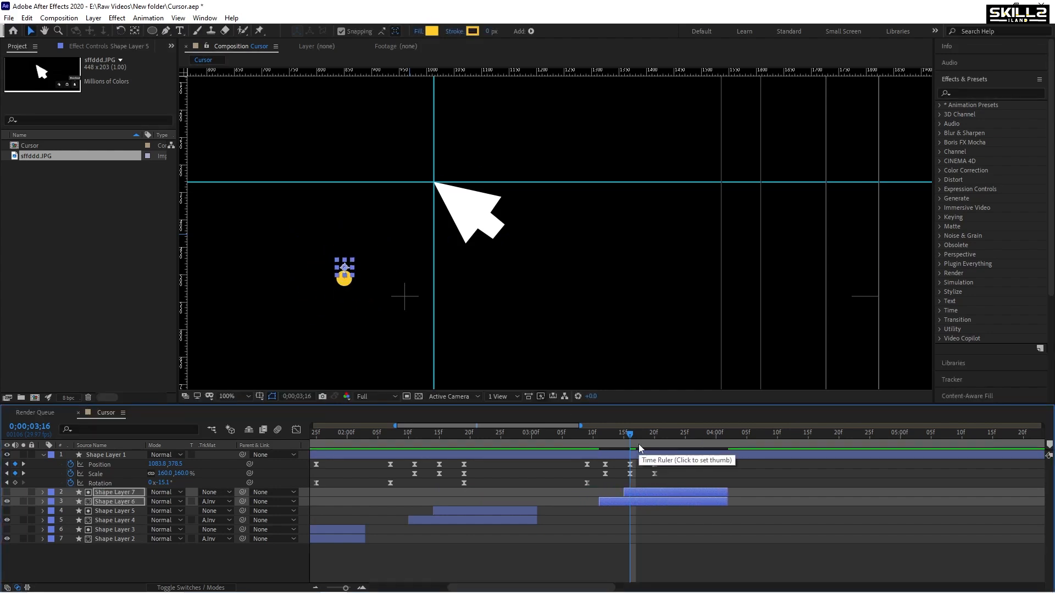
pyautogui.hotkey('shift', 'Right')
pyautogui.hotkey('shift', 'Right')
pyautogui.hotkey('shift', 'Right')
pyautogui.hotkey('shift', 'Right')
pyautogui.hotkey('shift', 'Right')
pyautogui.hotkey('shift', 'Right')
pyautogui.hotkey('shift', 'Right')
pyautogui.hotkey('shift', 'Right')
pyautogui.hotkey('shift', 'Right')
pyautogui.hotkey('shift', 'Right')
pyautogui.hotkey('shift', 'Right')
pyautogui.hotkey('shift', 'Right')
pyautogui.hotkey('shift', 'Right')
pyautogui.hotkey('shift', 'Right')
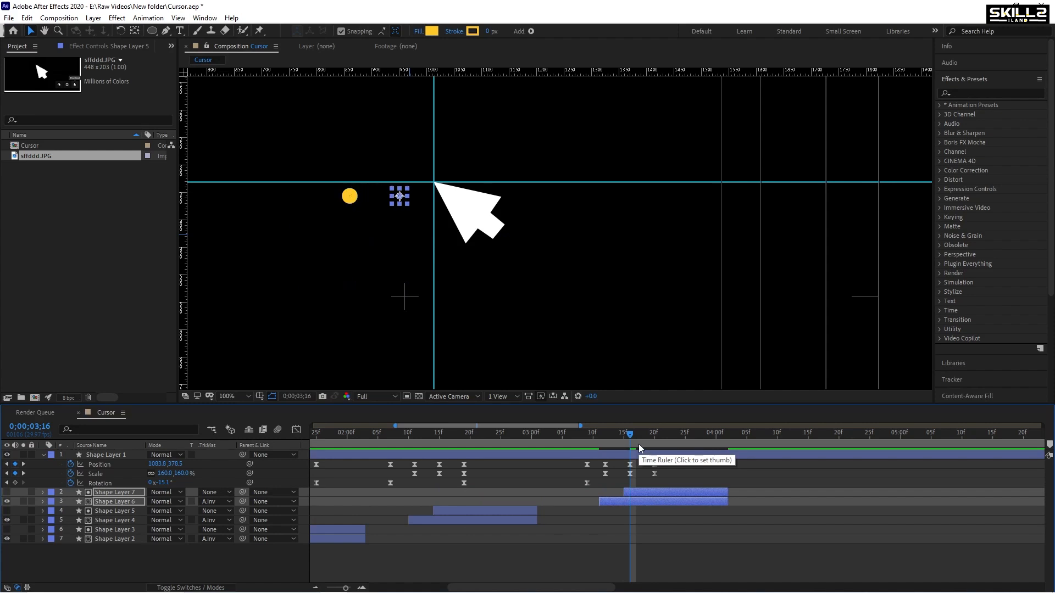
pyautogui.hotkey('shift', 'Up')
pyautogui.hotkey('shift', 'Up')
pyautogui.hotkey('shift', 'Right')
pyautogui.hotkey('shift', 'Right')
pyautogui.hotkey('shift', 'Up')
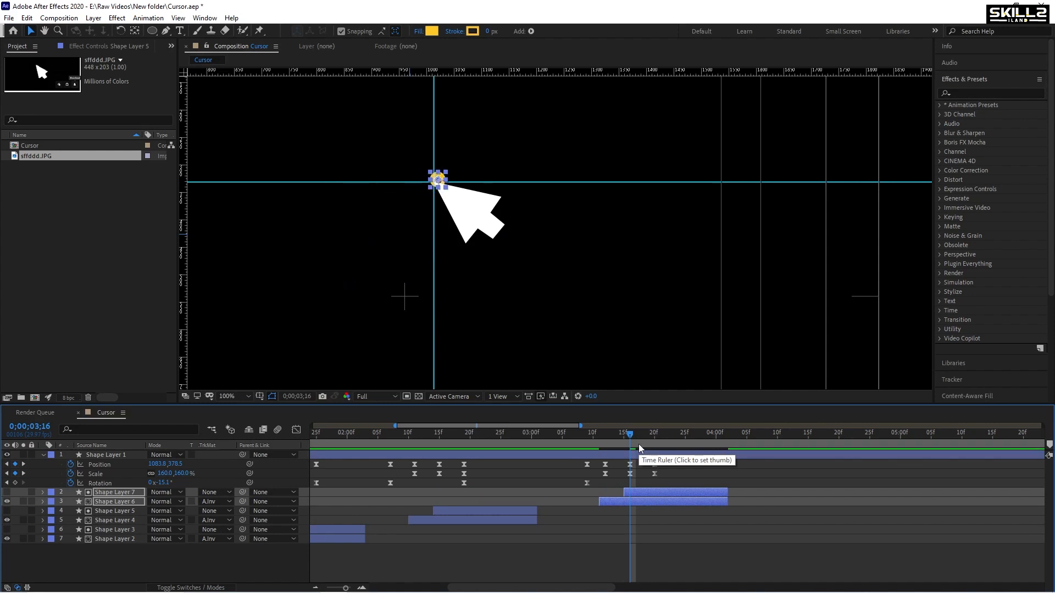
pyautogui.scroll(-1, 433, 288)
pyautogui.scroll(1, 428, 267)
pyautogui.scroll(-1, 461, 212)
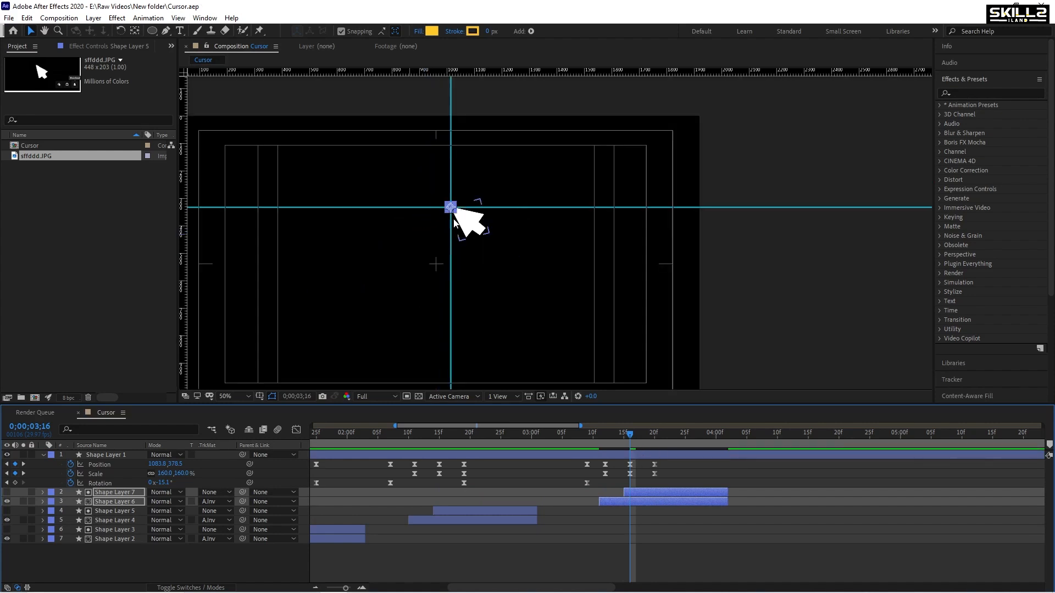
pyautogui.scroll(1, 447, 248)
pyautogui.hotkey('ctrl', 's')
# - Preview the whole cursor animation from 0;00;00;00 and check the arrow after the third click at 0;00;04;12
pyautogui.moveTo(630, 434); pyautogui.dragTo(296, 441)
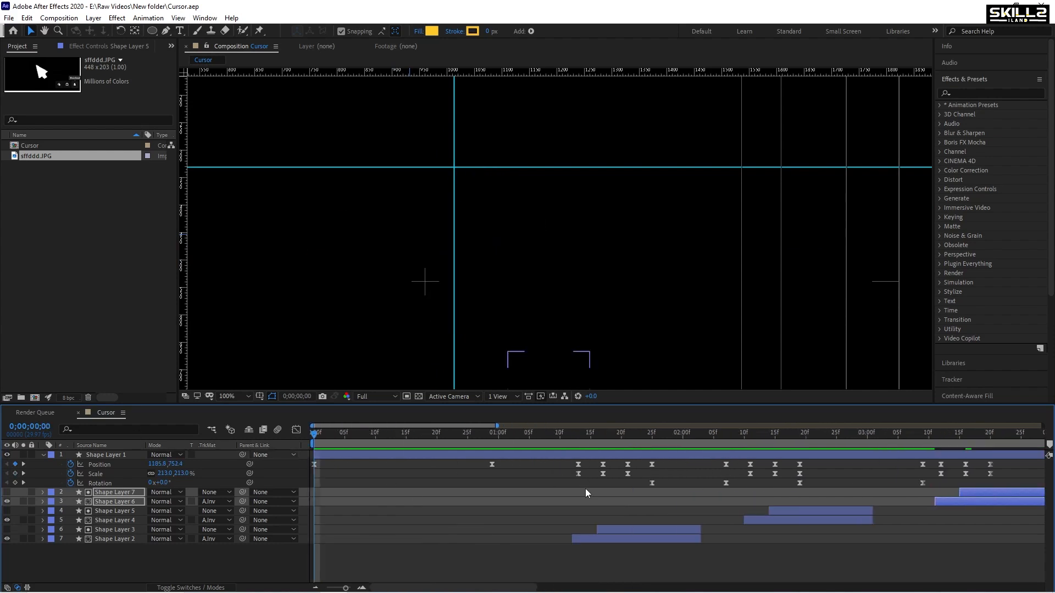
pyautogui.press('space')
pyautogui.scroll(-3, 437, 488)
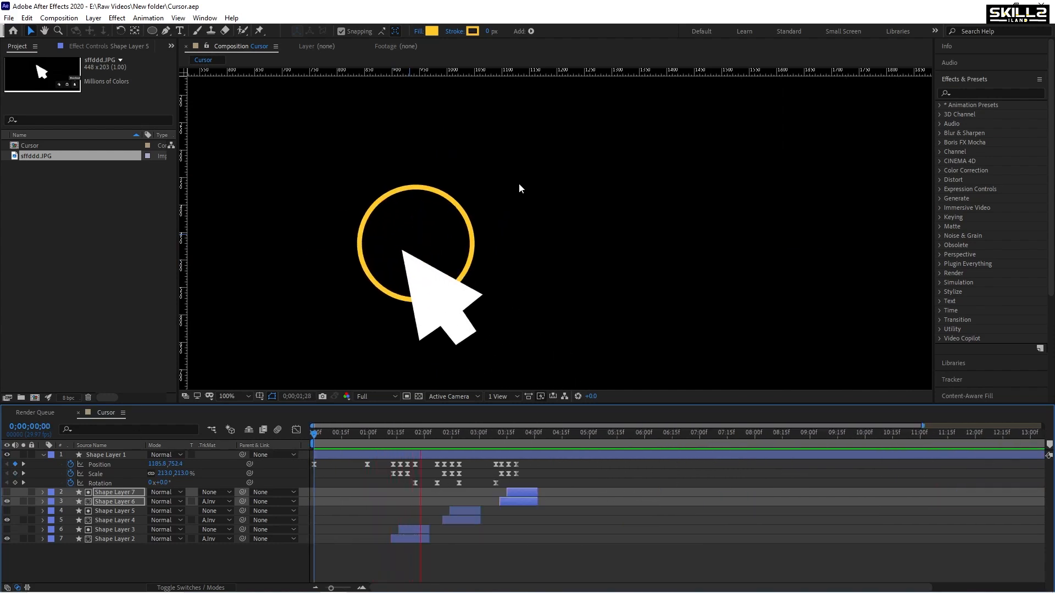
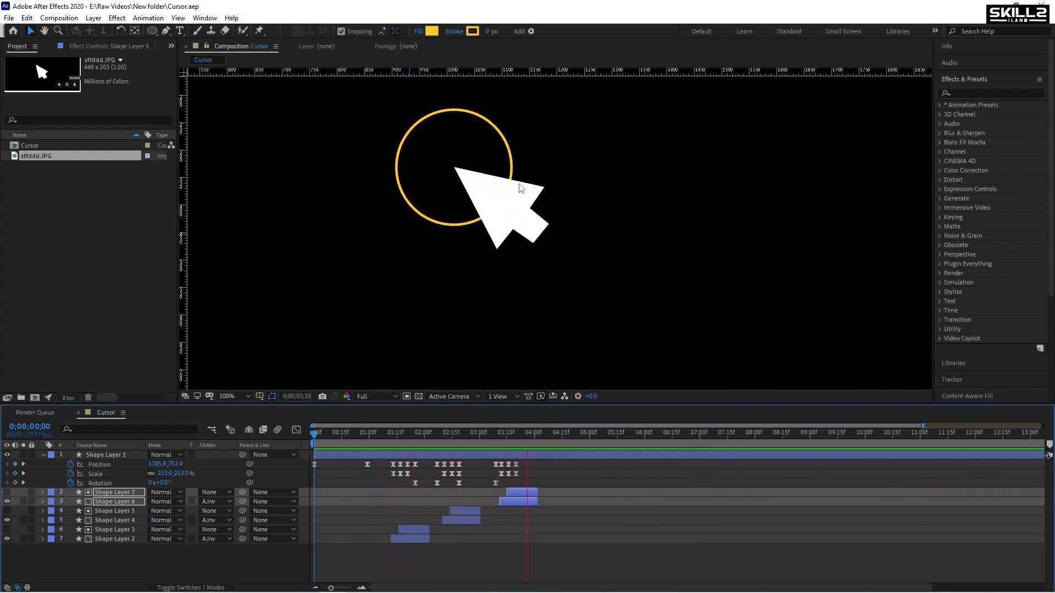
pyautogui.scroll(-2, 520, 187)
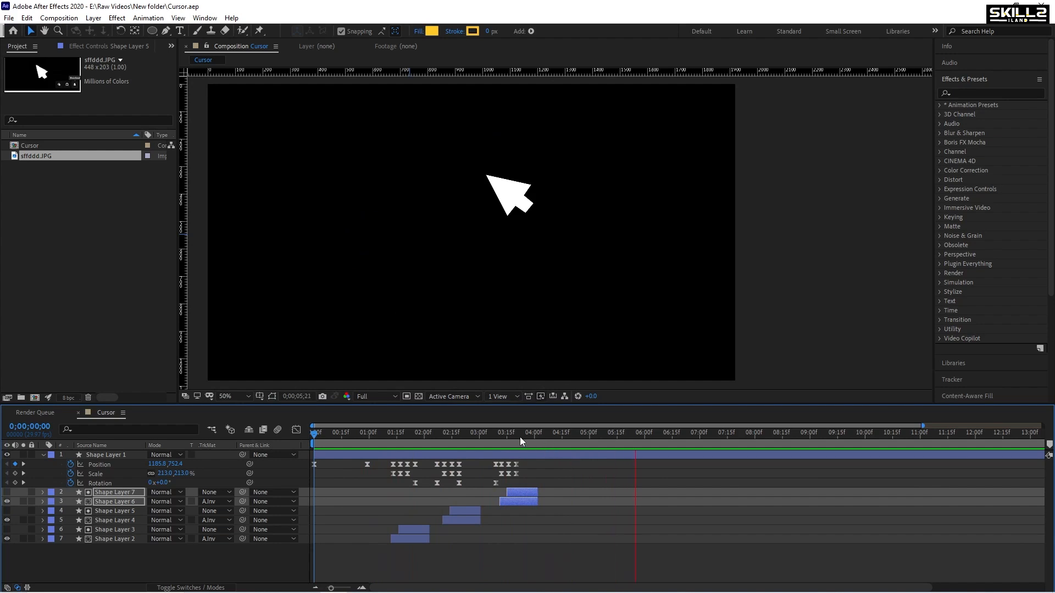
pyautogui.moveTo(520, 437); pyautogui.dragTo(592, 450)
pyautogui.scroll(1, 518, 450)
pyautogui.scroll(-2, 637, 456)
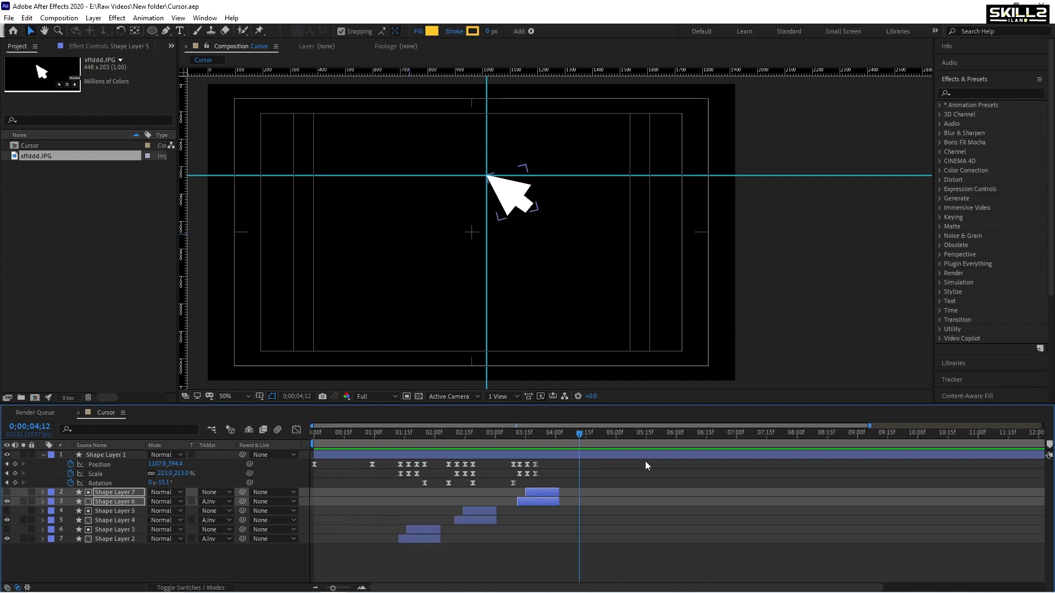
# - Copy the arrow's Position keyframe from 0;00;00;29 to 0;00;04;12 and save the project
pyautogui.click(386, 463)
pyautogui.click(372, 464)
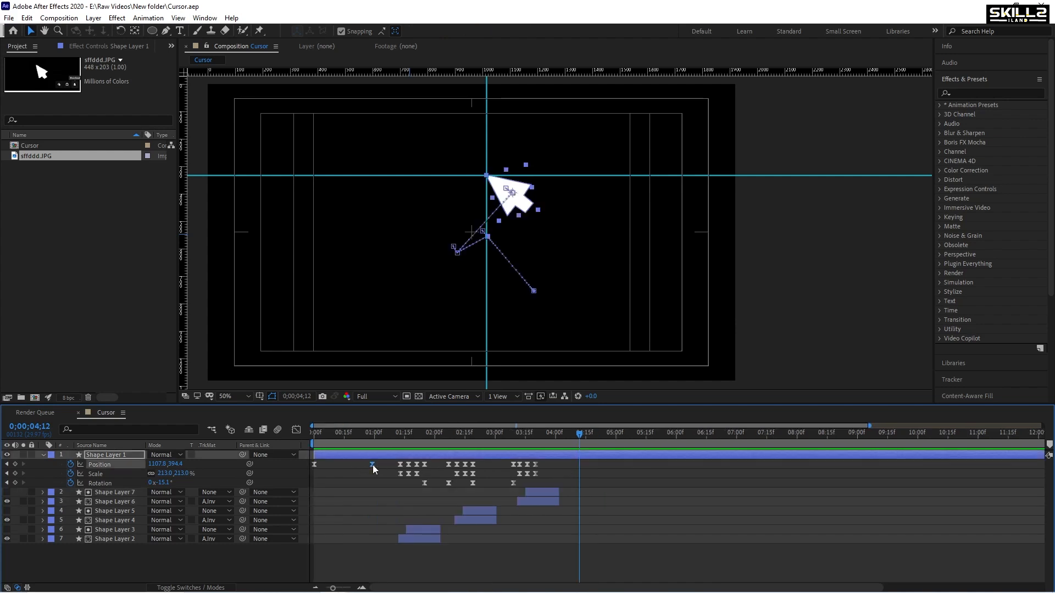
pyautogui.moveTo(372, 465)
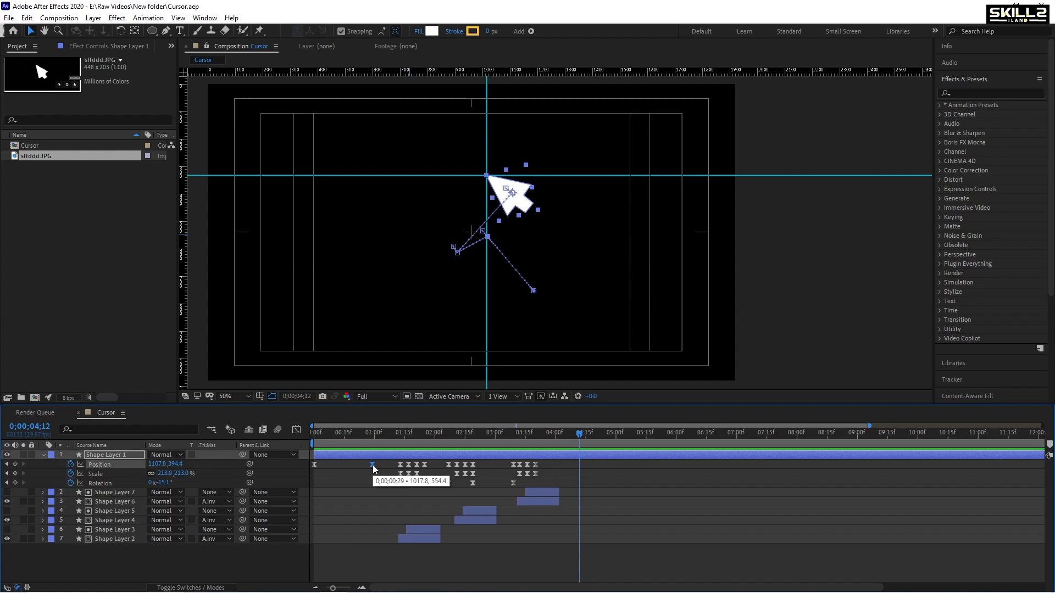
pyautogui.hotkey('ctrl', 'v')
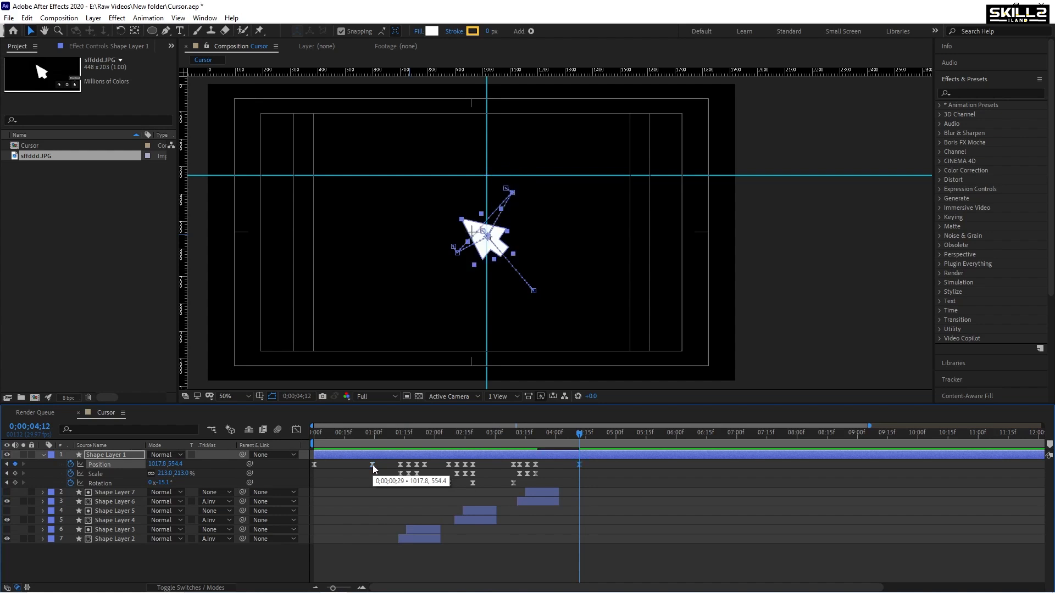
pyautogui.hotkey('ctrl', 's')
# - Add a Rotation keyframe at 0;00;03;20, paste the 0° Rotation keyframe at 0;00;04;12 and save the project
pyautogui.moveTo(606, 439); pyautogui.dragTo(535, 442)
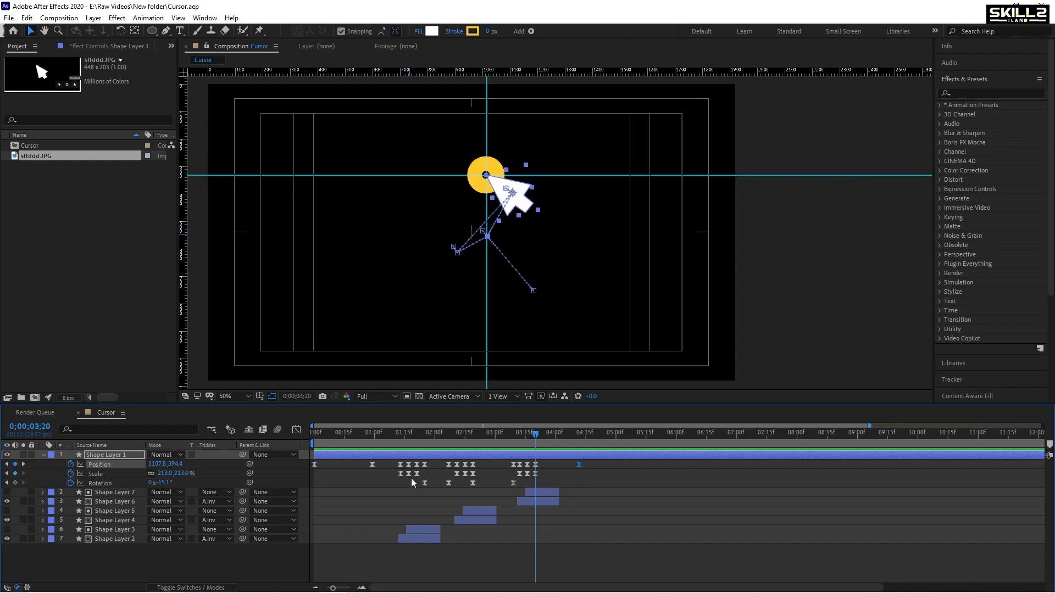
pyautogui.moveTo(424, 483)
pyautogui.click(15, 482)
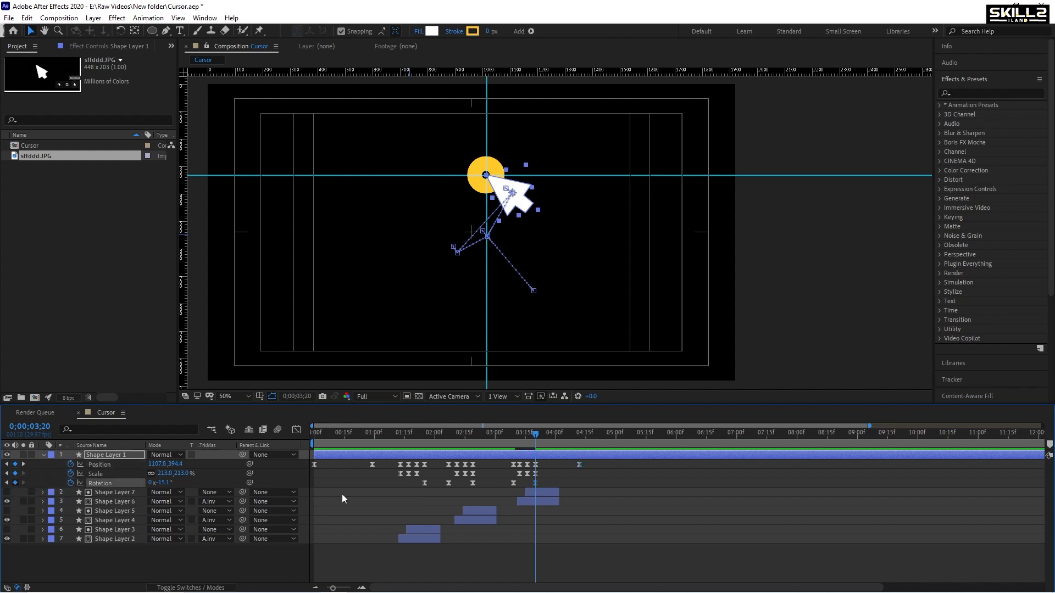
pyautogui.click(579, 440)
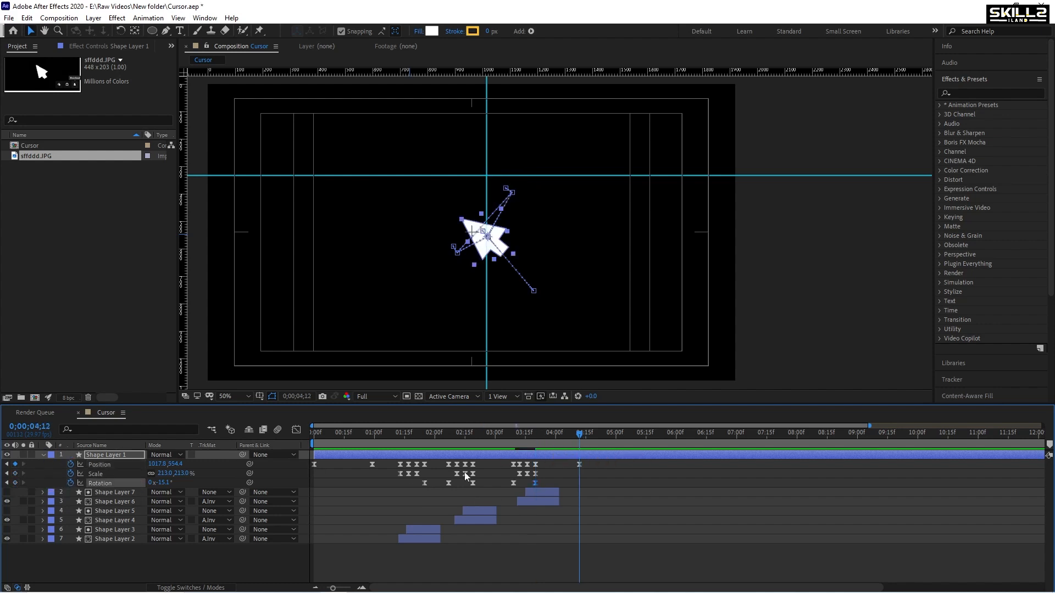
pyautogui.click(425, 483)
pyautogui.hotkey('ctrl', 'c')
pyautogui.hotkey('ctrl', 'v')
pyautogui.hotkey('ctrl', 's')
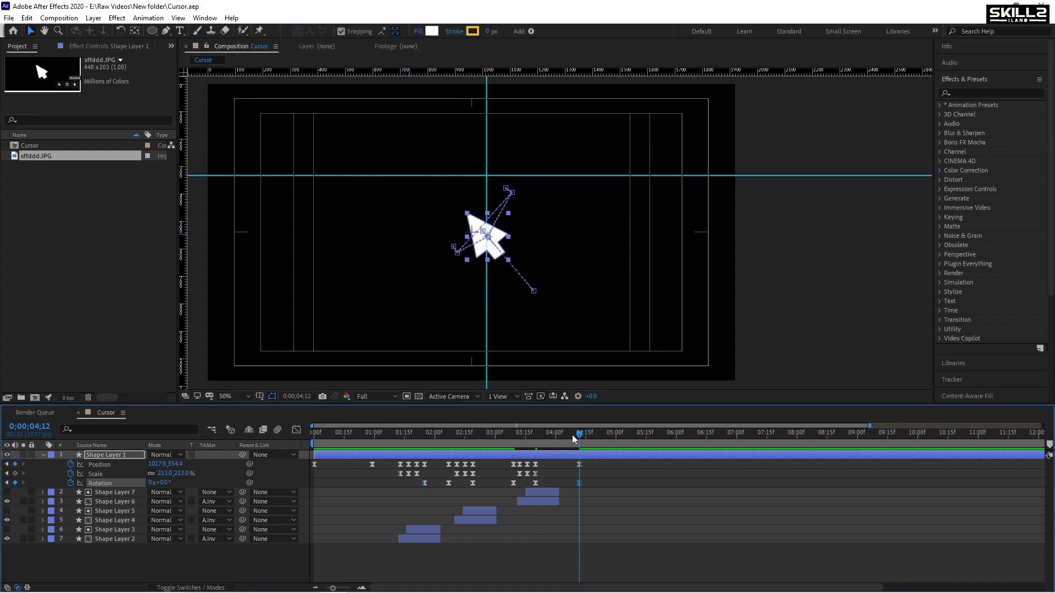
# - Preview the arrow's return after the third click and compare its pose with the frame at 0;00;01;25
pyautogui.moveTo(572, 434); pyautogui.dragTo(526, 441)
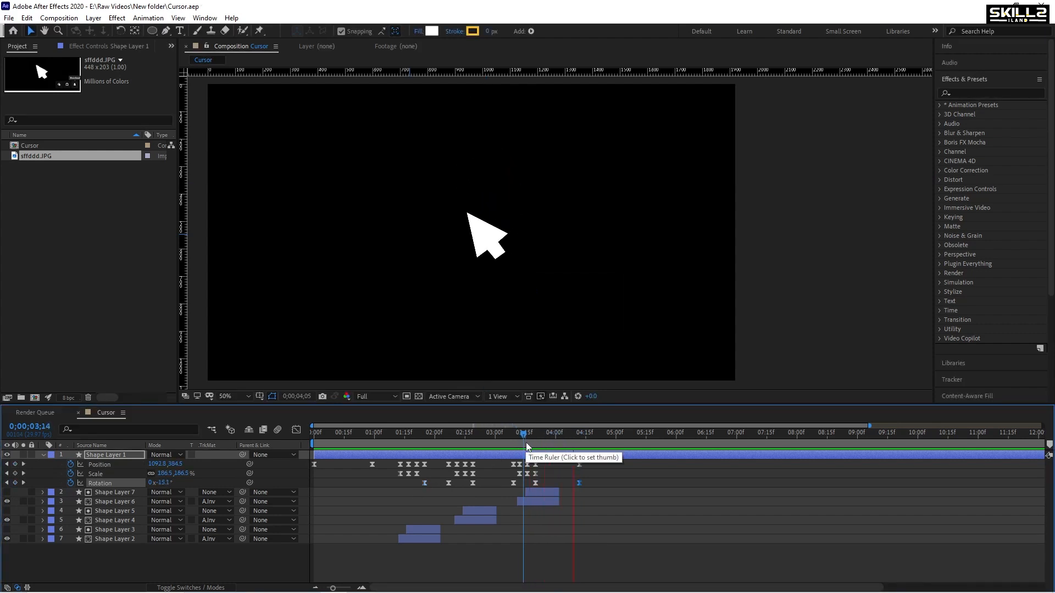
pyautogui.moveTo(416, 437); pyautogui.dragTo(424, 438)
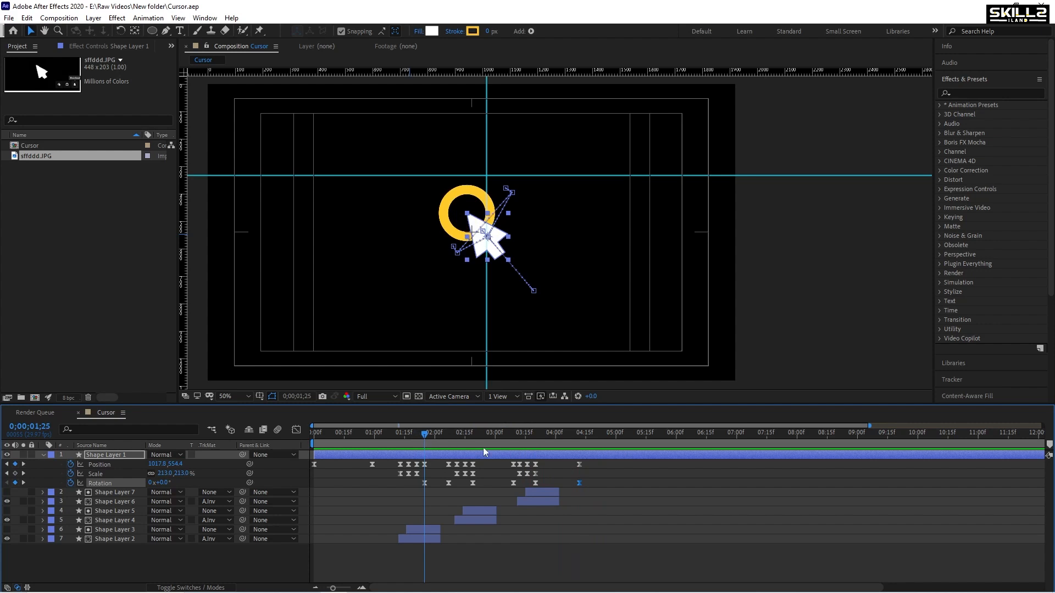
pyautogui.moveTo(585, 438); pyautogui.dragTo(587, 443)
# - Copy the first click's three Position and three Scale keyframes on Shape Layer 1 to 0;00;04;15
pyautogui.press('=')
pyautogui.press('=')
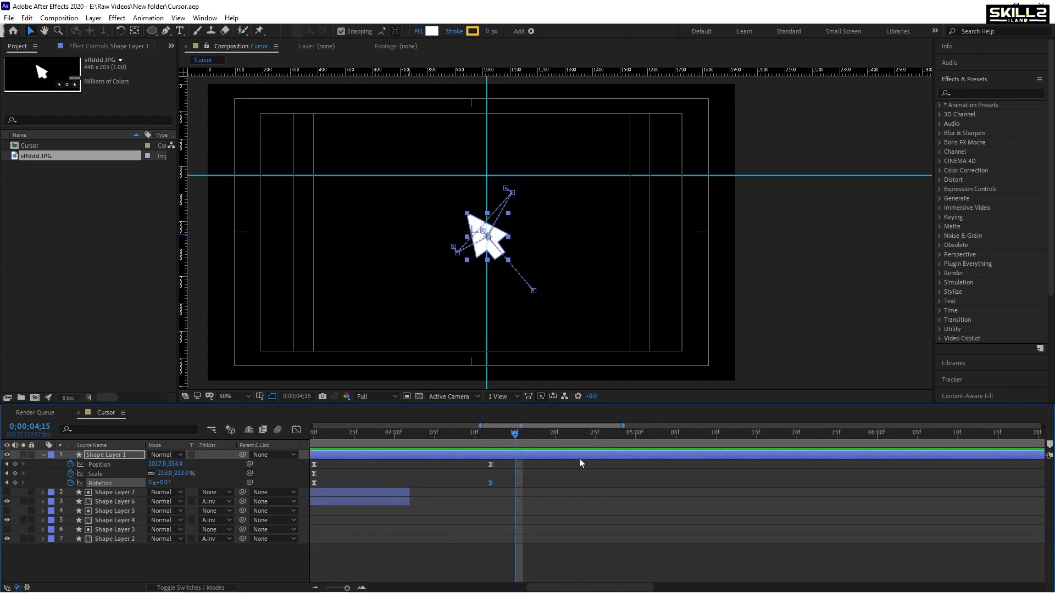
pyautogui.hscroll(-5, 413, 469)
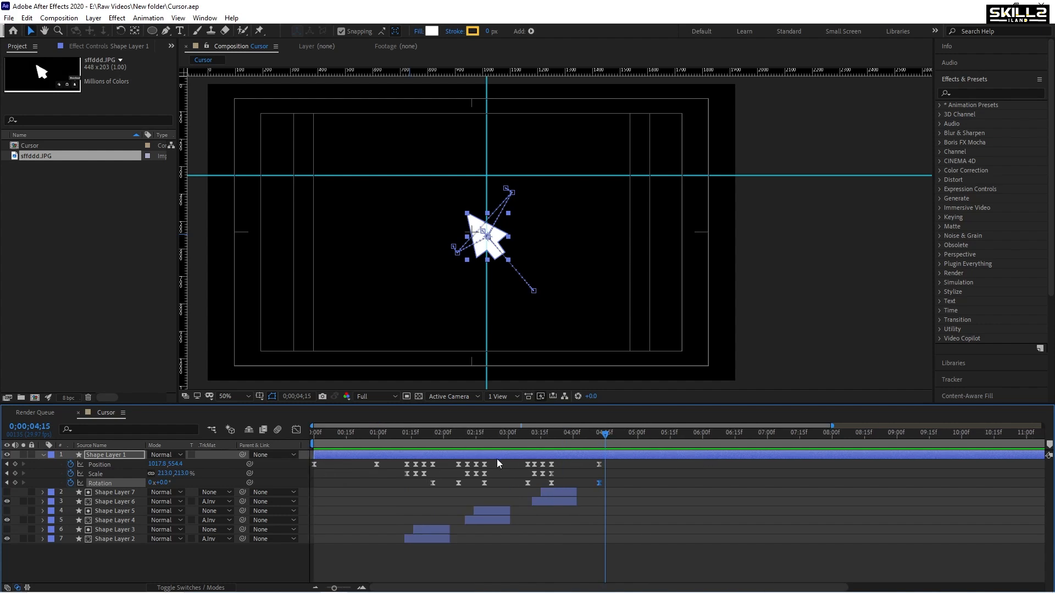
pyautogui.moveTo(392, 470); pyautogui.dragTo(460, 480)
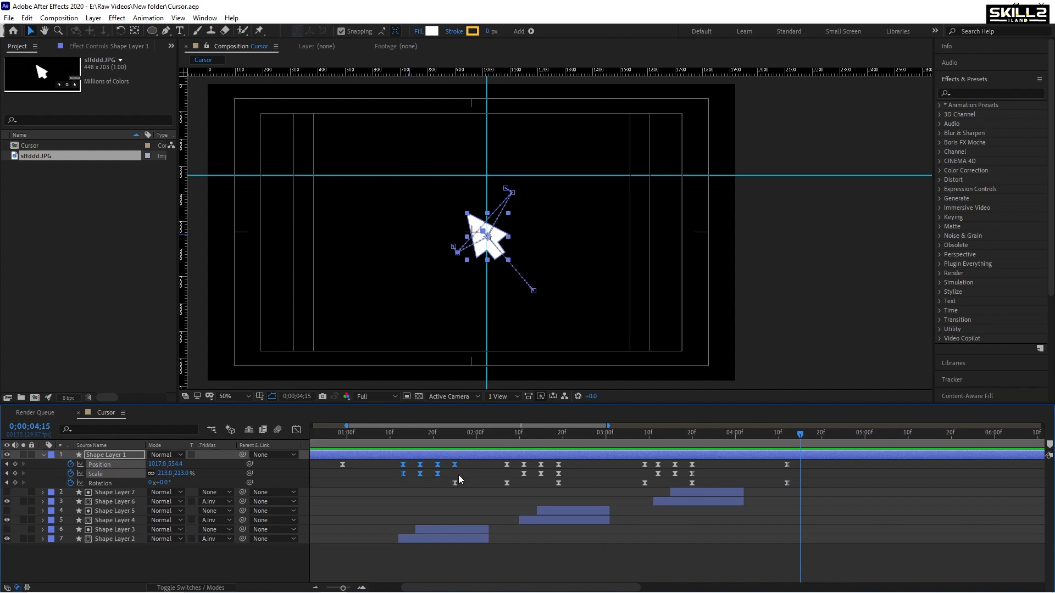
pyautogui.moveTo(387, 463); pyautogui.dragTo(442, 476)
pyautogui.press('-')
pyautogui.moveTo(408, 440); pyautogui.dragTo(429, 476)
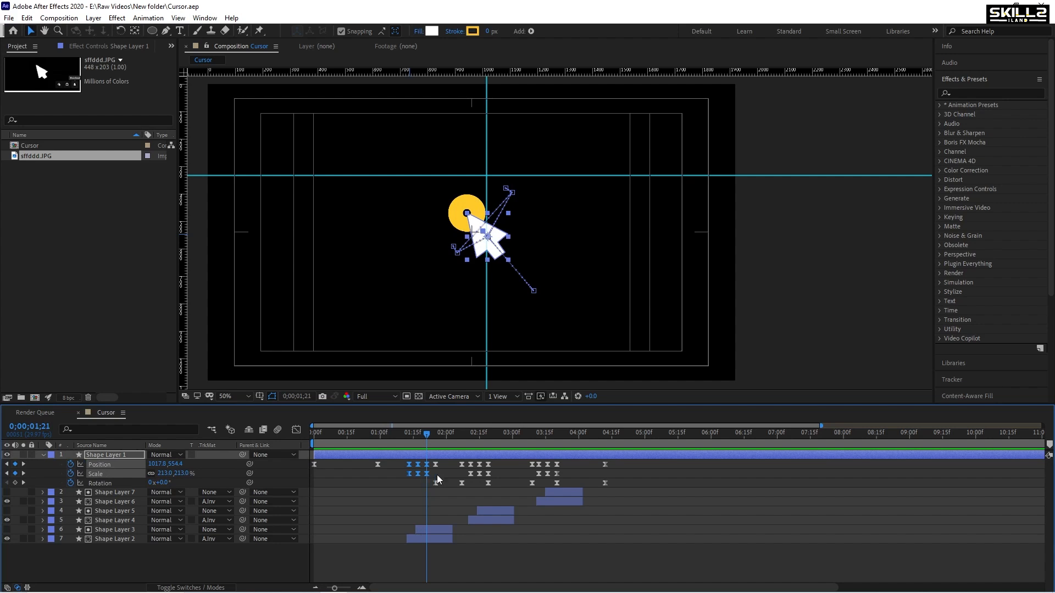
pyautogui.click(612, 440)
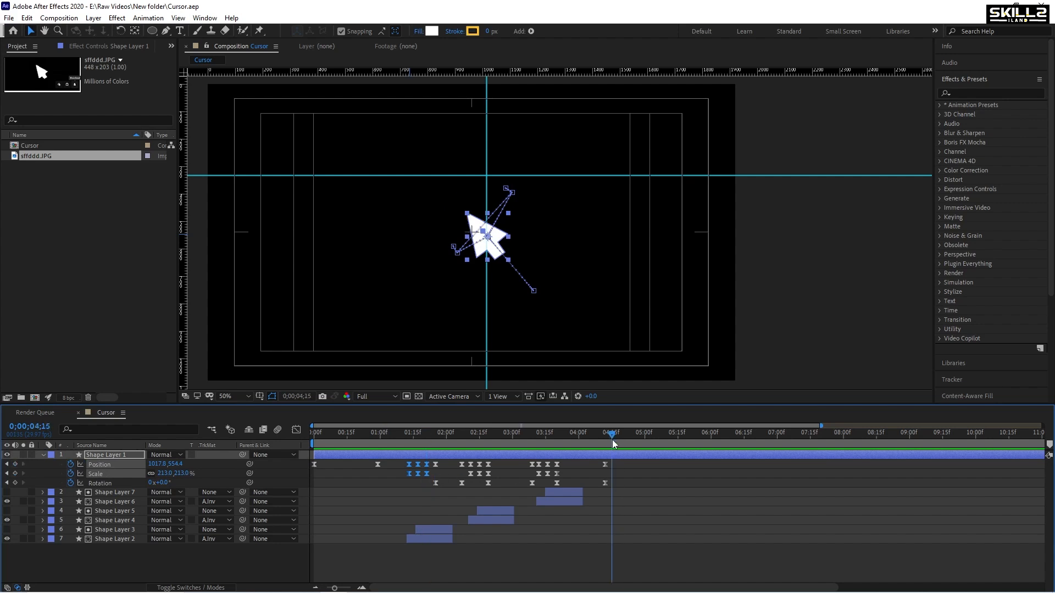
pyautogui.hotkey('ctrl', 'v')
# - Preview the arrow's fourth click around 0;00;04;15
pyautogui.moveTo(612, 441); pyautogui.dragTo(602, 443)
pyautogui.press('space')
pyautogui.click(596, 443)
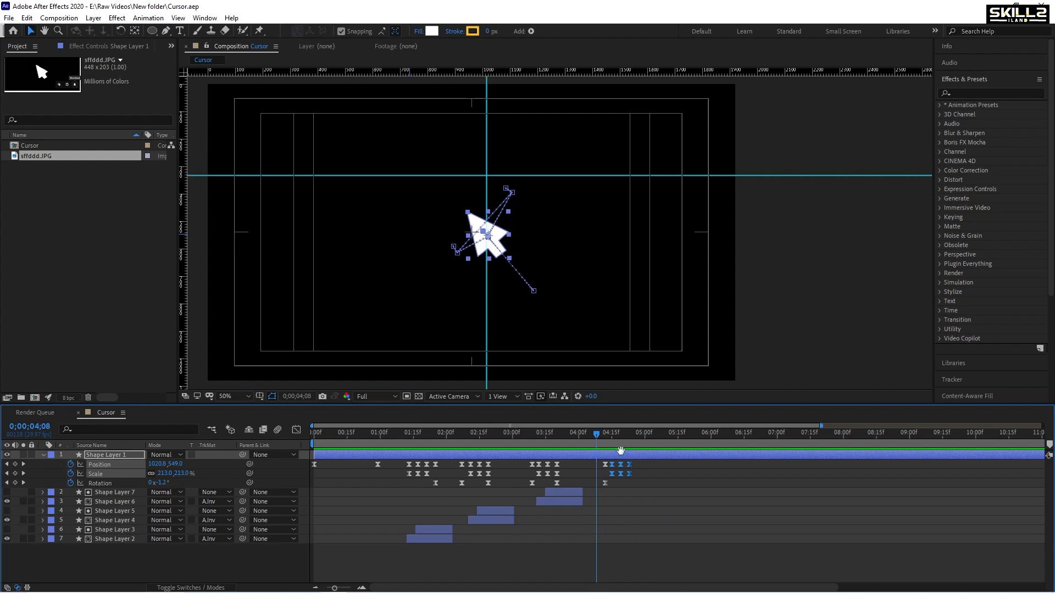
pyautogui.press('space')
pyautogui.click(570, 443)
pyautogui.click(510, 500)
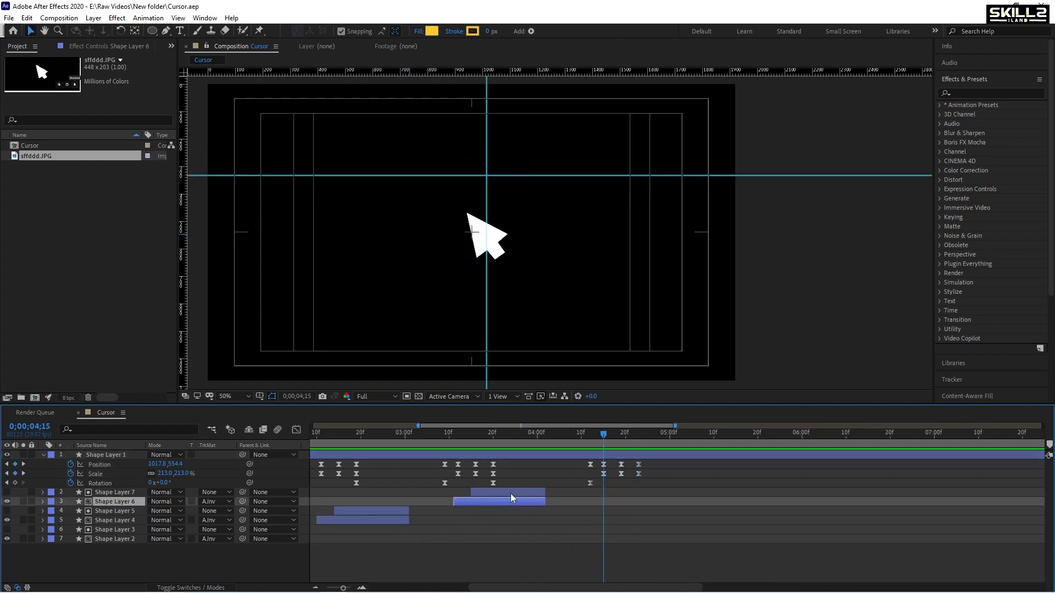
pyautogui.keyDown('shift'); pyautogui.click(510, 494); pyautogui.keyUp('shift')
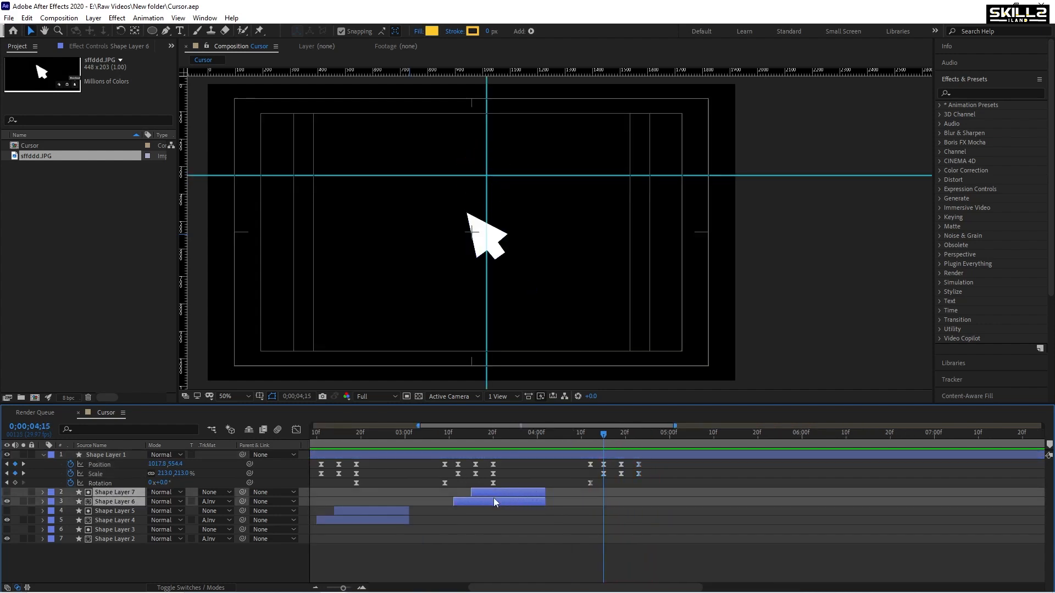
pyautogui.hotkey('ctrl', 'd')
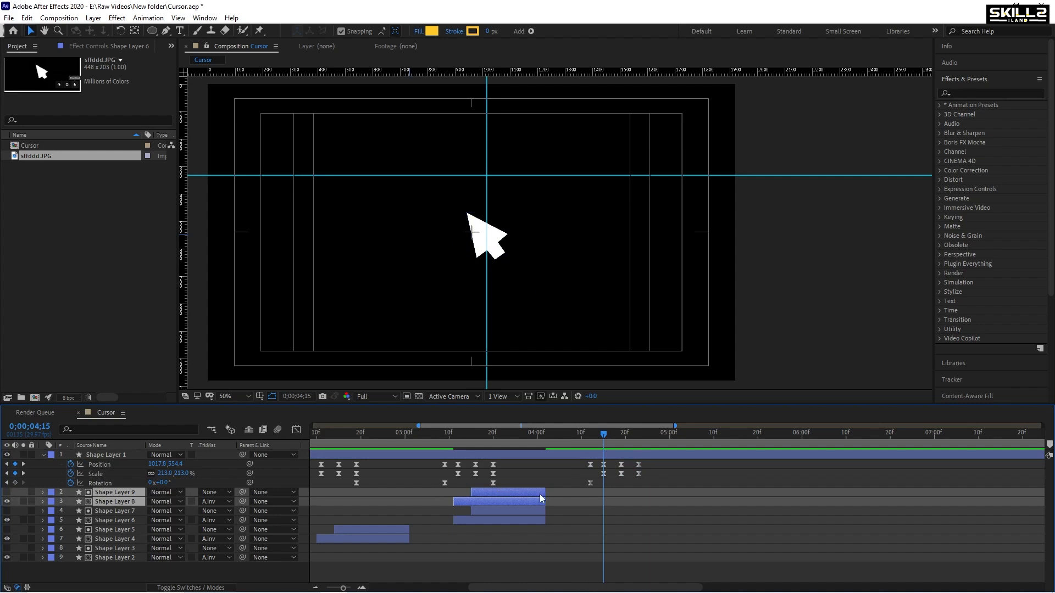
pyautogui.moveTo(499, 494); pyautogui.dragTo(634, 492)
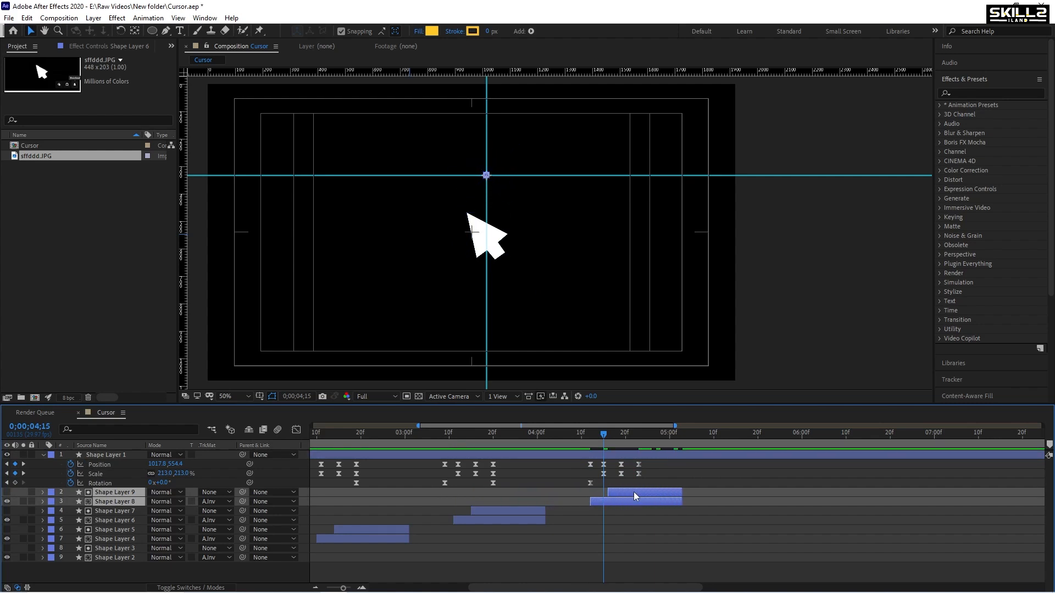
pyautogui.scroll(2, 634, 492)
pyautogui.press('Delete')
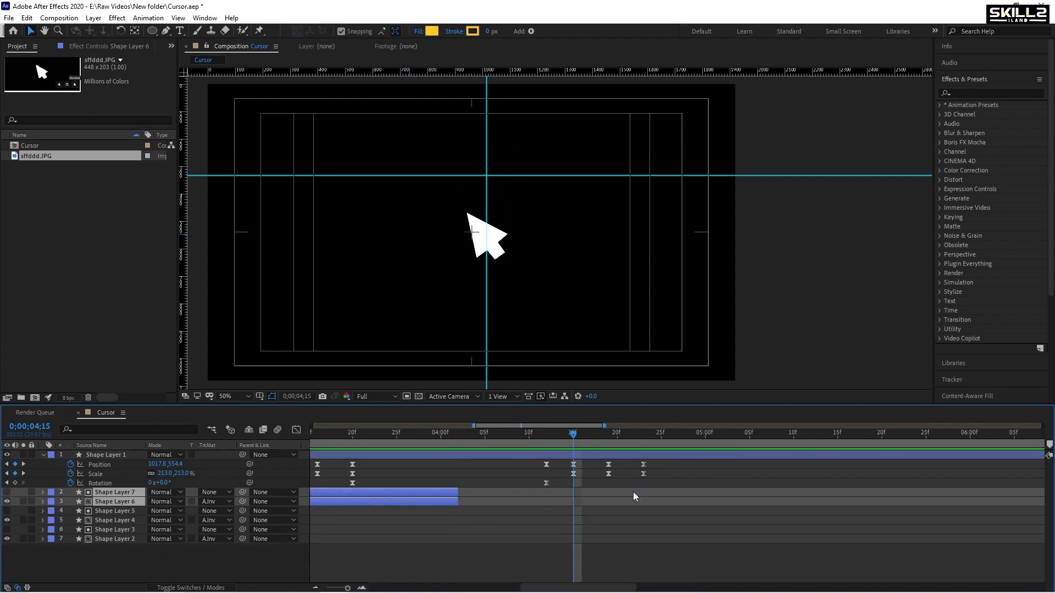
# - Duplicate Shape Layers 2 and 3, place the copies above Shape Layer 7 and shift them to start at about 0;00;04;14
pyautogui.scroll(-5, 643, 489)
pyautogui.click(400, 538)
pyautogui.keyDown('shift'); pyautogui.click(405, 532); pyautogui.keyUp('shift')
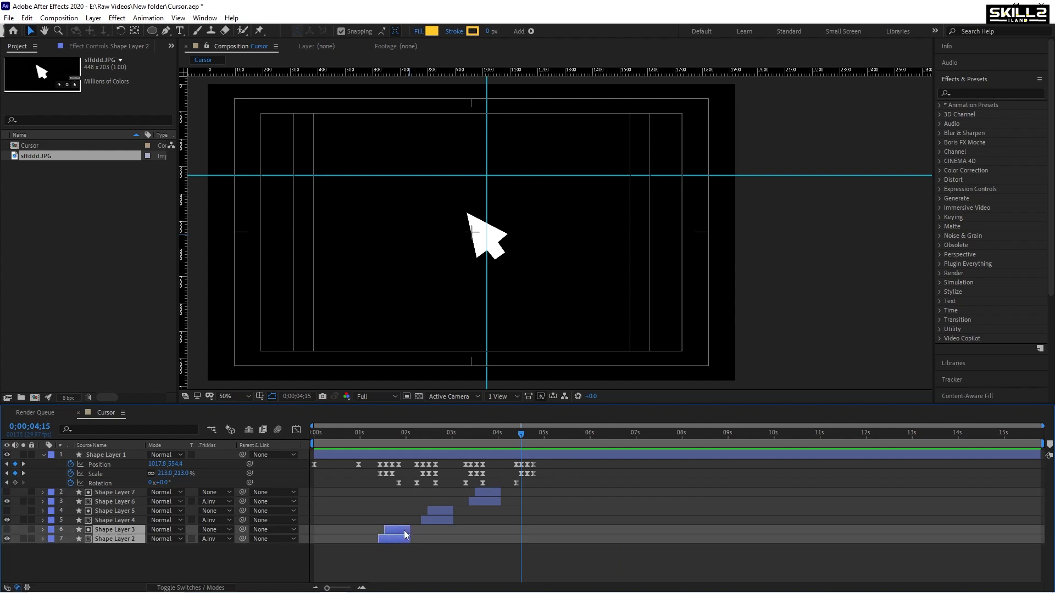
pyautogui.hotkey('ctrl', 'd')
pyautogui.moveTo(117, 532); pyautogui.dragTo(127, 490)
pyautogui.moveTo(399, 497); pyautogui.dragTo(541, 497)
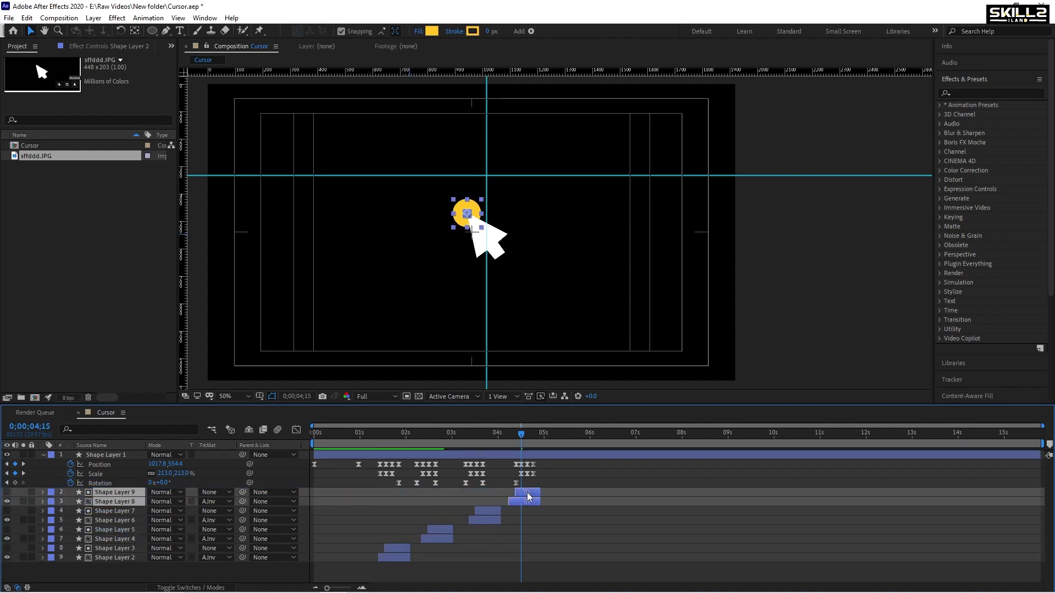
pyautogui.scroll(4, 527, 485)
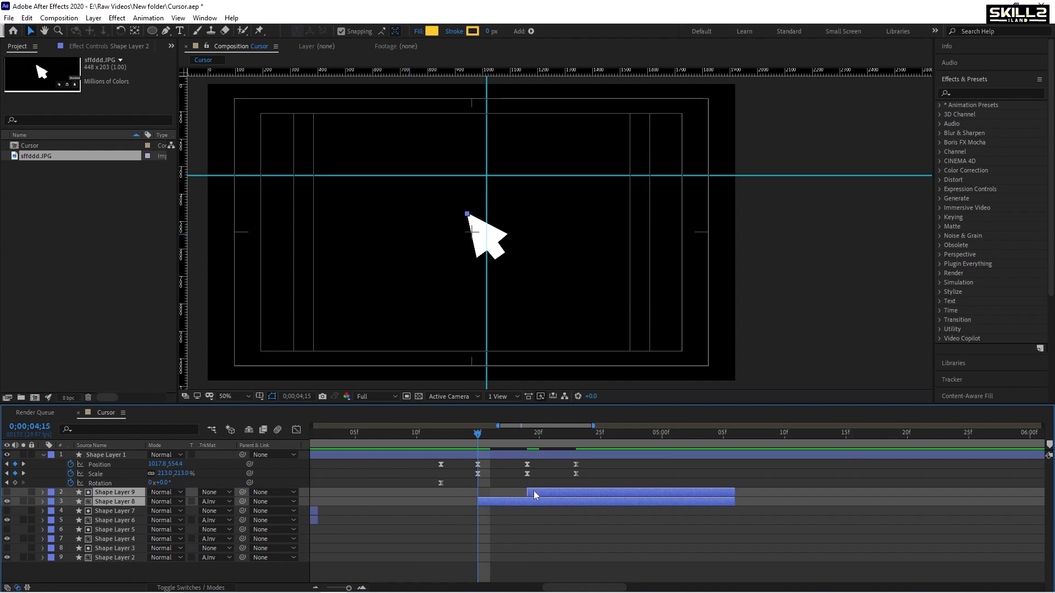
pyautogui.moveTo(532, 494); pyautogui.dragTo(523, 489)
# - Preview the fourth click with its yellow ring from 0;00;04;12
pyautogui.moveTo(479, 441); pyautogui.dragTo(446, 439)
pyautogui.press('space')
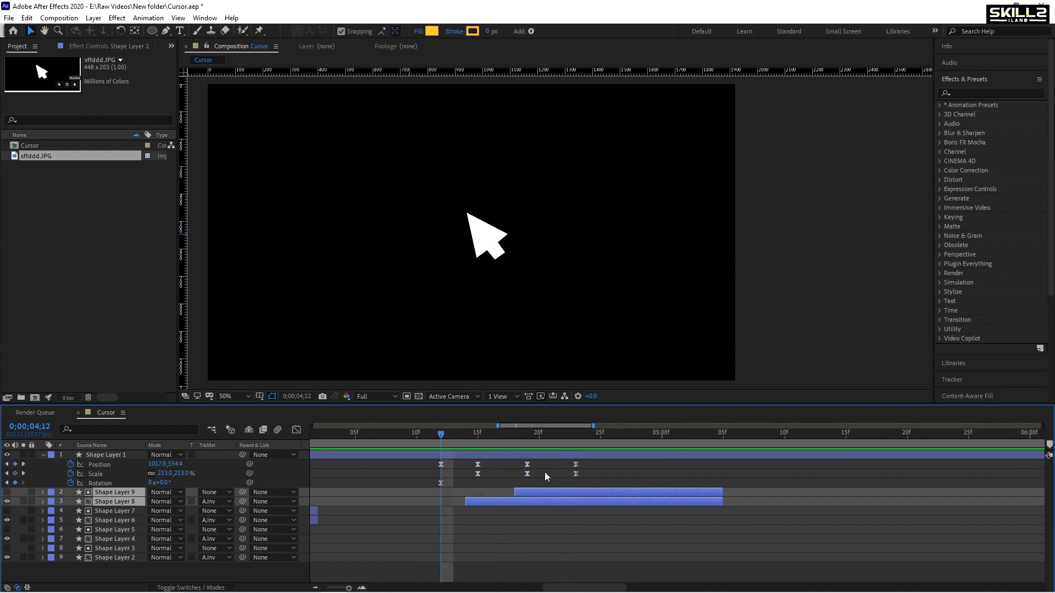
pyautogui.press('space')
pyautogui.moveTo(654, 437); pyautogui.dragTo(807, 442)
pyautogui.scroll(-4, 581, 472)
pyautogui.click(581, 473)
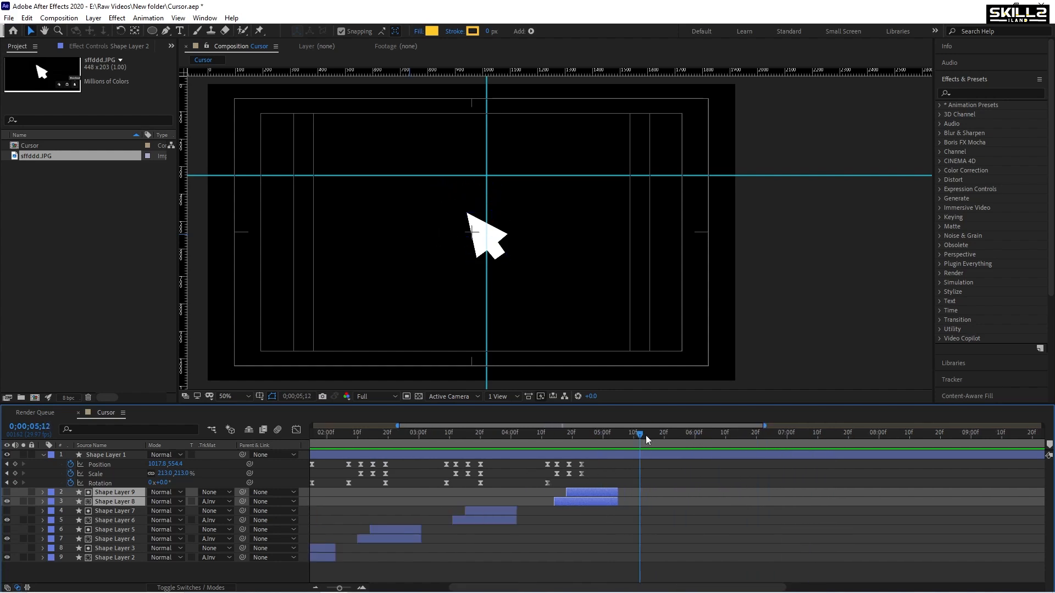
# - Copy the arrow's first Position keyframe to 0;00;06;00, save the project and check the exit move
pyautogui.moveTo(645, 435); pyautogui.dragTo(695, 437)
pyautogui.hotkey('ctrl', 's')
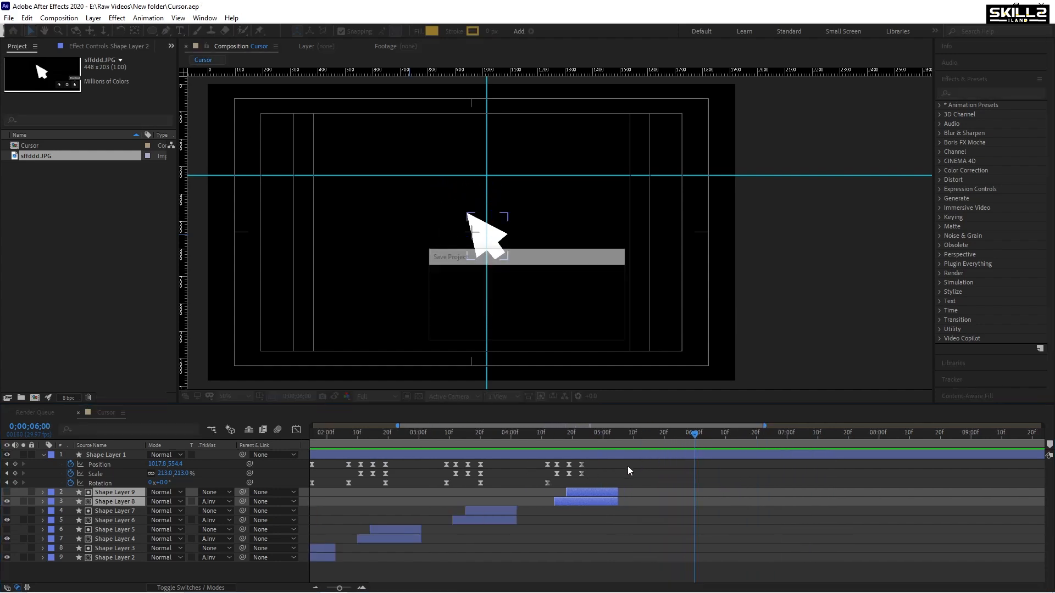
pyautogui.scroll(-5, 621, 471)
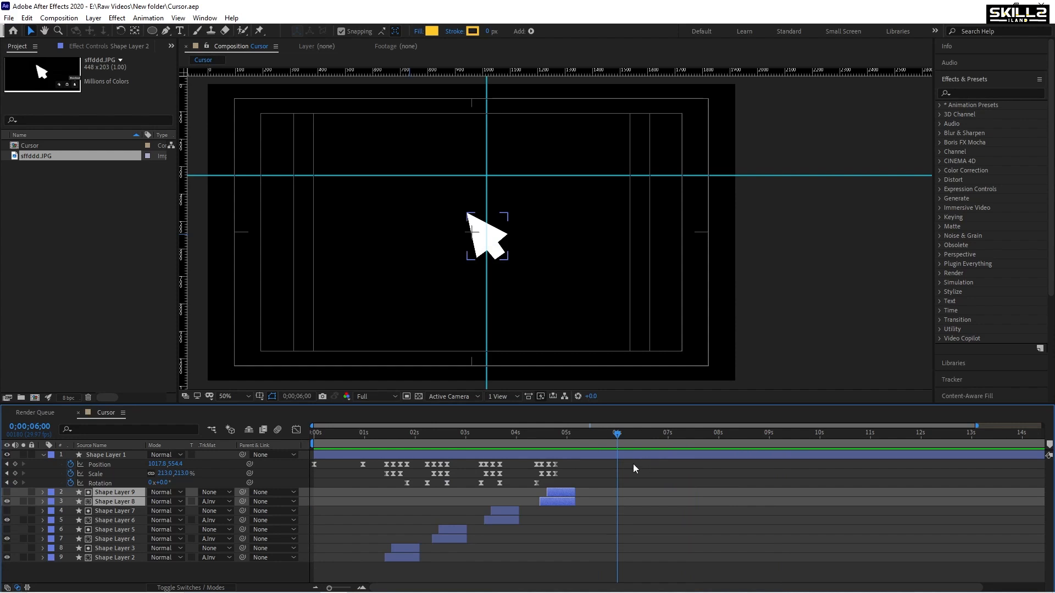
pyautogui.click(313, 464)
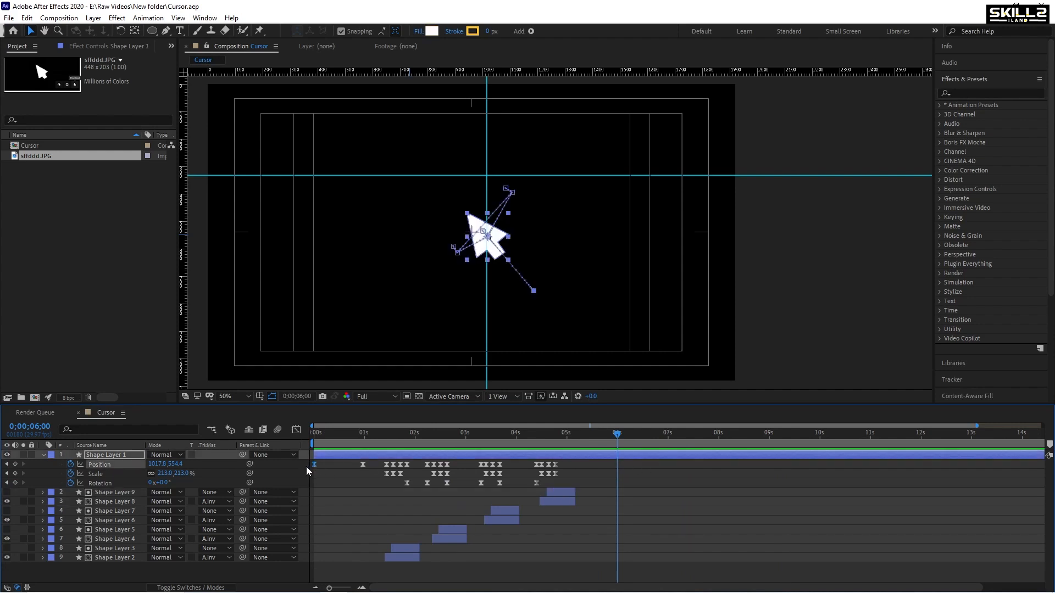
pyautogui.hotkey('ctrl', 'c')
pyautogui.hotkey('ctrl', 'v')
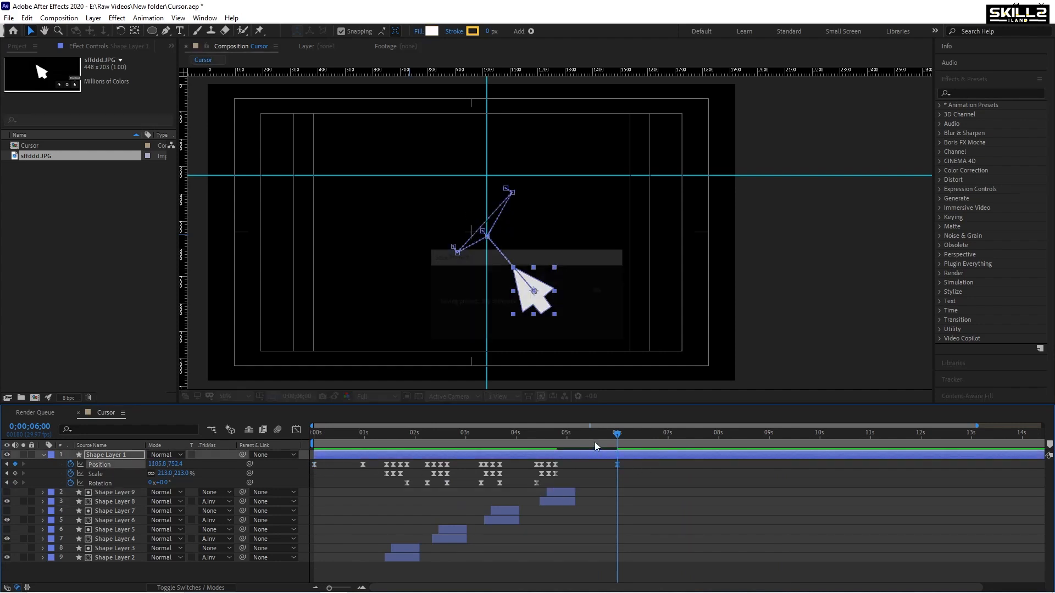
pyautogui.moveTo(595, 441)
pyautogui.mouseDown()
pyautogui.moveTo(557, 448)
pyautogui.moveTo(607, 448)
pyautogui.mouseUp()
pyautogui.press('space')
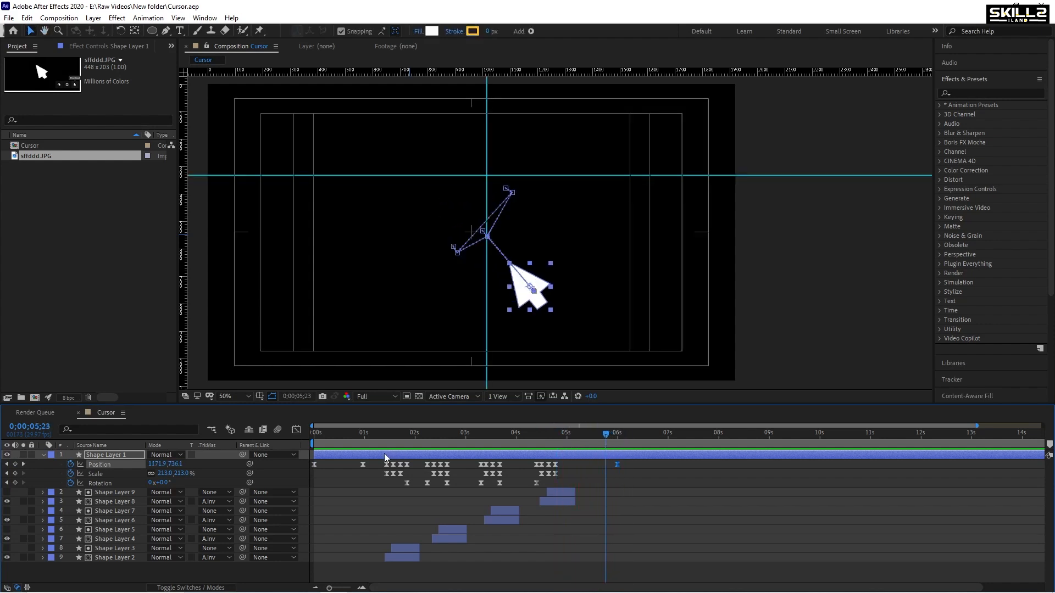
# - Show the arrow's Opacity, copy its two fade keyframes after the fourth click and shift the pair to end at 0;00;06;00
pyautogui.hotkey('shift', 't')
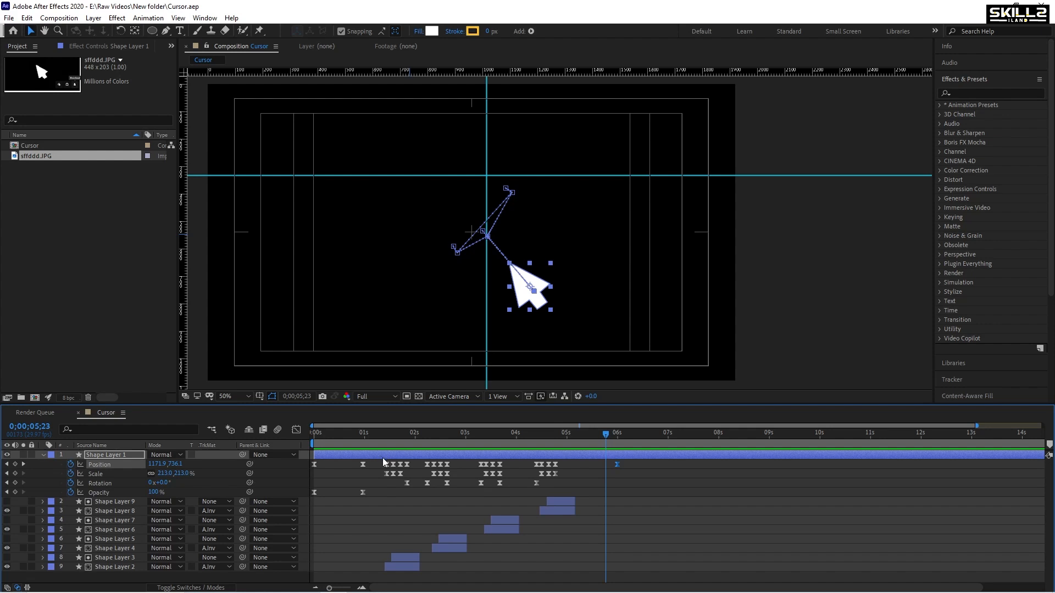
pyautogui.click(585, 442)
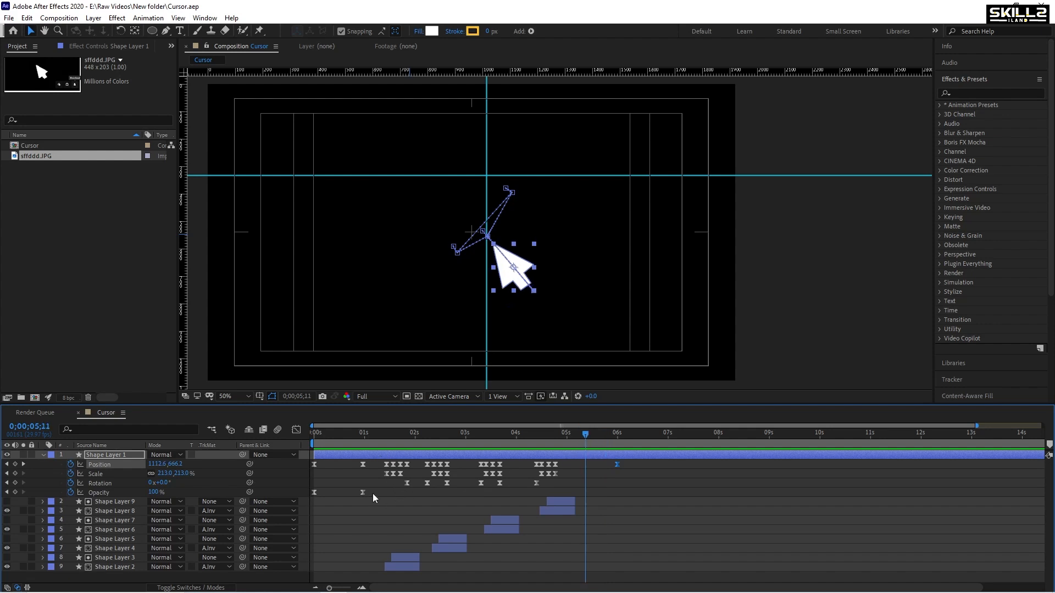
pyautogui.moveTo(373, 494); pyautogui.dragTo(305, 493)
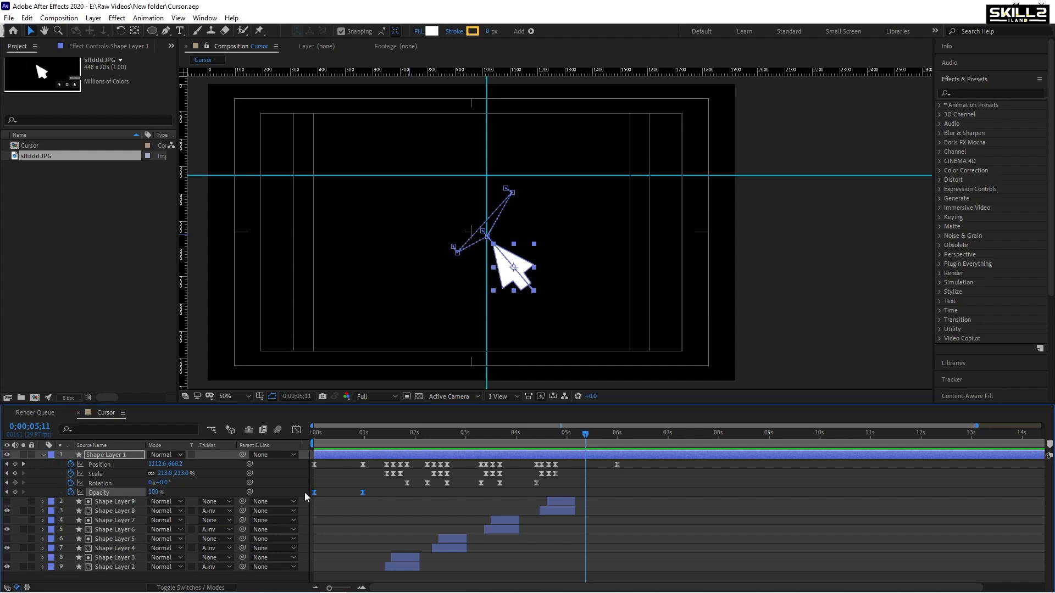
pyautogui.hotkey('ctrl', 'c')
pyautogui.hotkey('ctrl', 'v')
pyautogui.scroll(2, 600, 492)
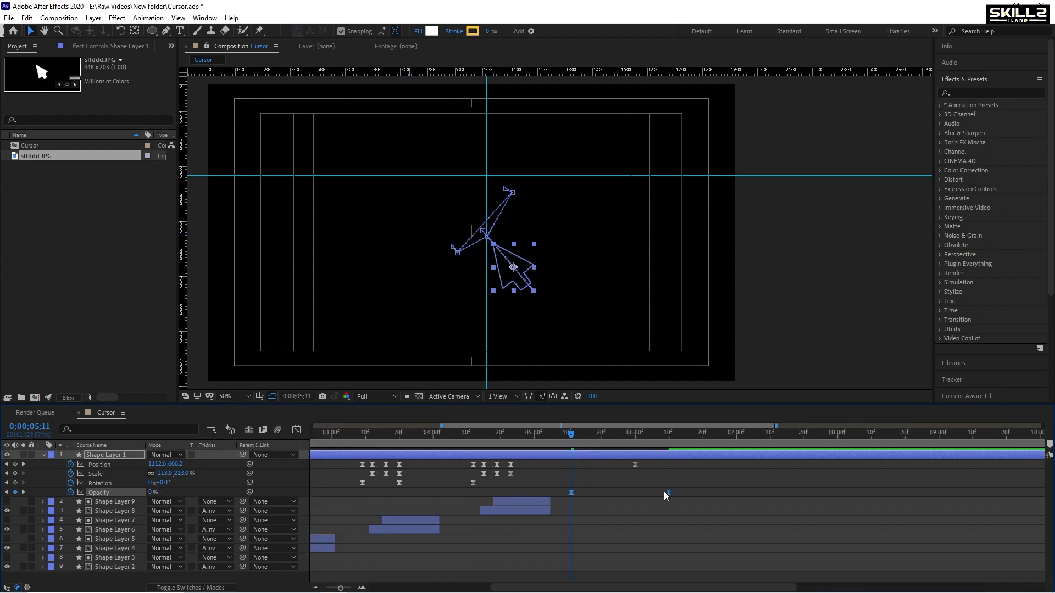
pyautogui.moveTo(668, 493); pyautogui.dragTo(635, 492)
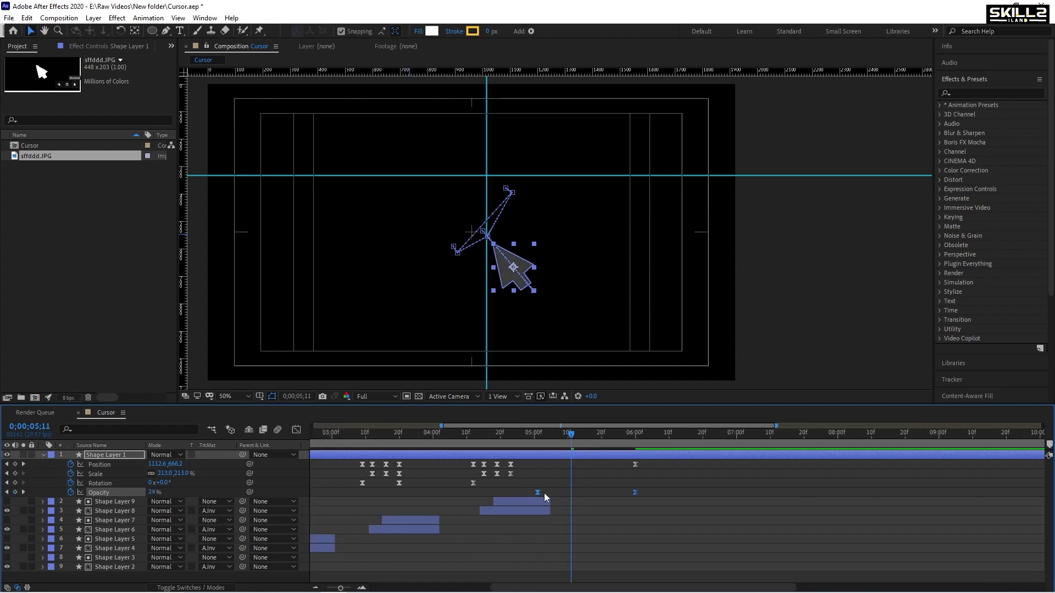
# - Time-reverse the two copied Opacity keyframes on the arrow, save the project and preview the fade-out
pyautogui.rightClick(539, 493)
pyautogui.moveTo(604, 485)
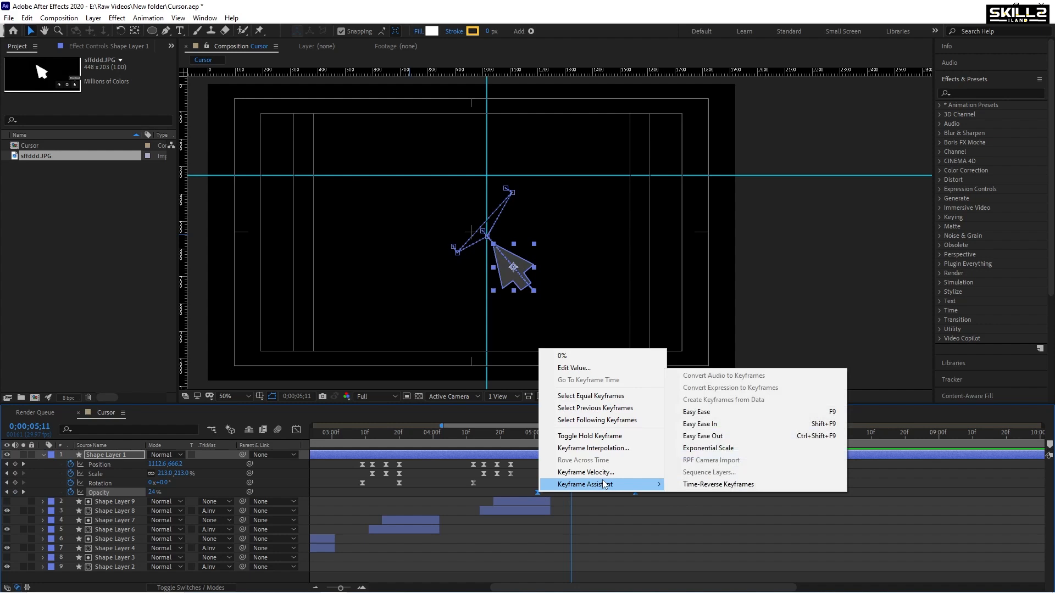
pyautogui.click(706, 484)
pyautogui.hotkey('ctrl', 's')
pyautogui.press('space')
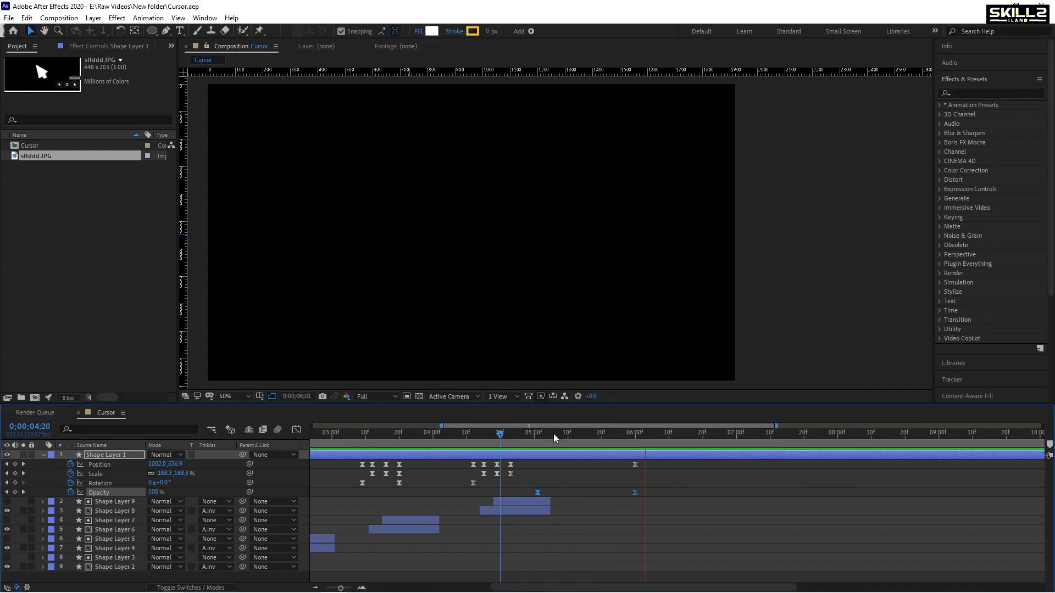
pyautogui.click(523, 434)
pyautogui.press('space')
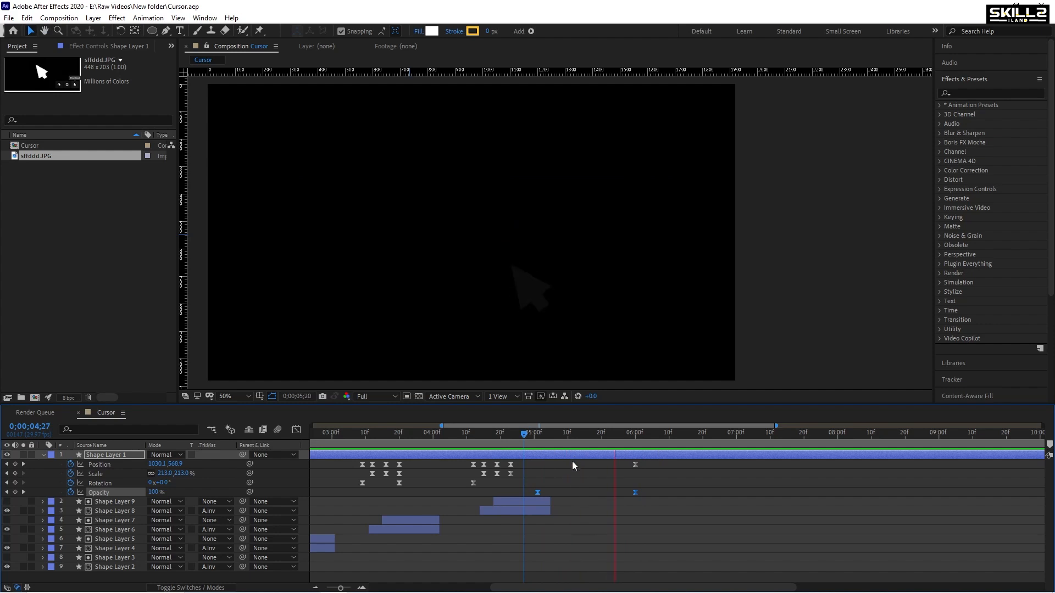
# - Move the fade-out's starting Opacity keyframe to 0;00;05;08 and preview the shorter fade
pyautogui.press('space')
pyautogui.moveTo(539, 492); pyautogui.dragTo(561, 492)
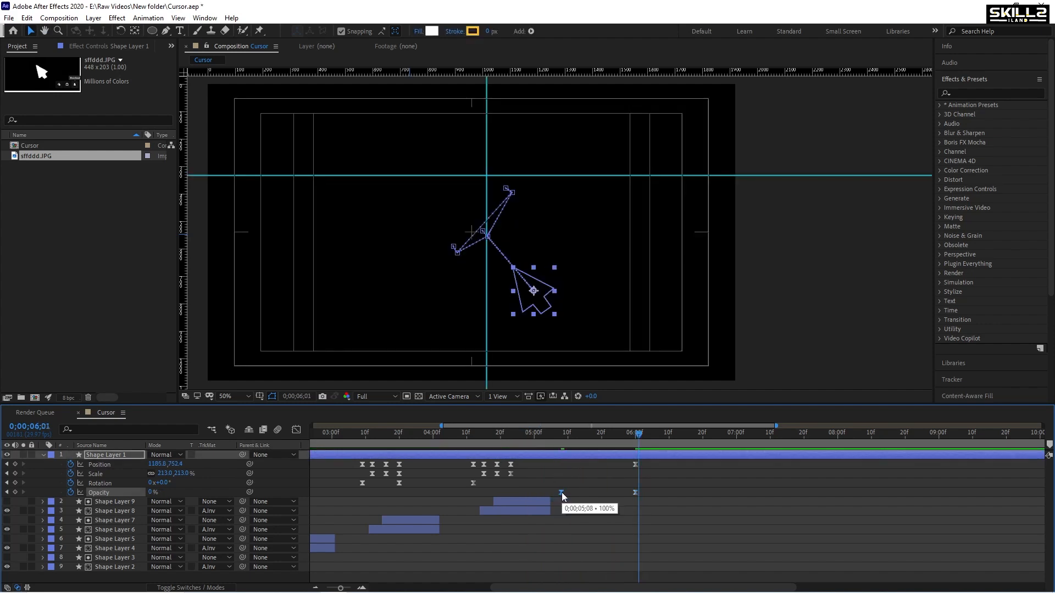
pyautogui.click(565, 440)
pyautogui.press('space')
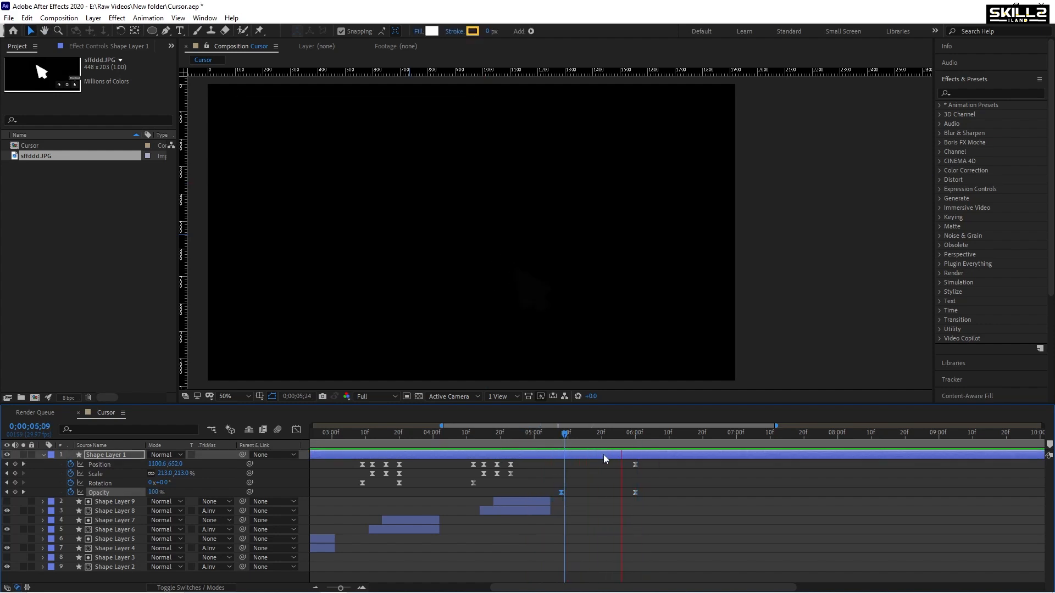
# - End the work area at 0;00;06;00 and trim the composition to it
pyautogui.click(636, 440)
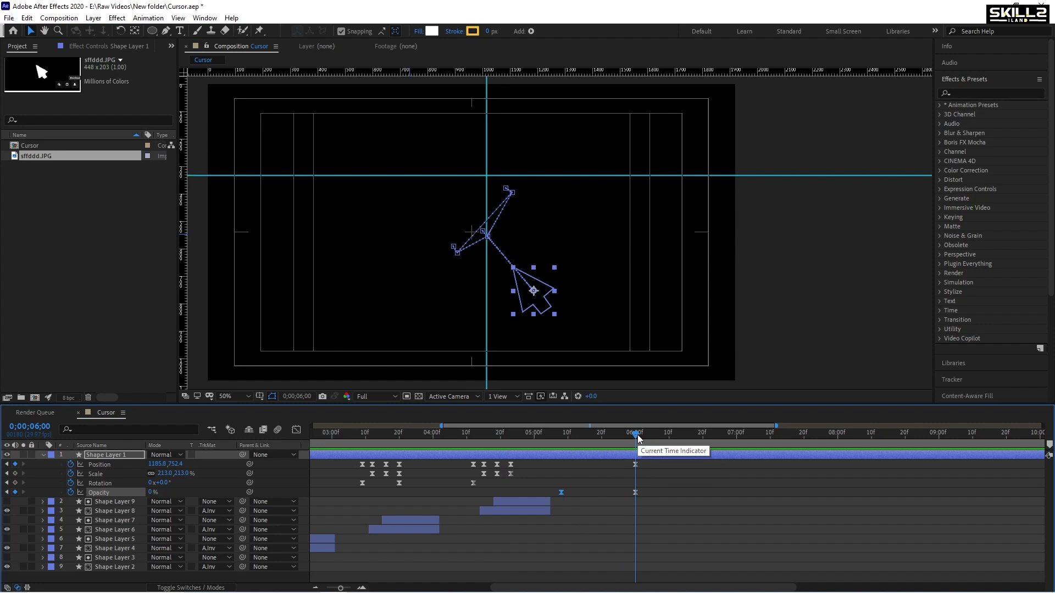
pyautogui.press('n')
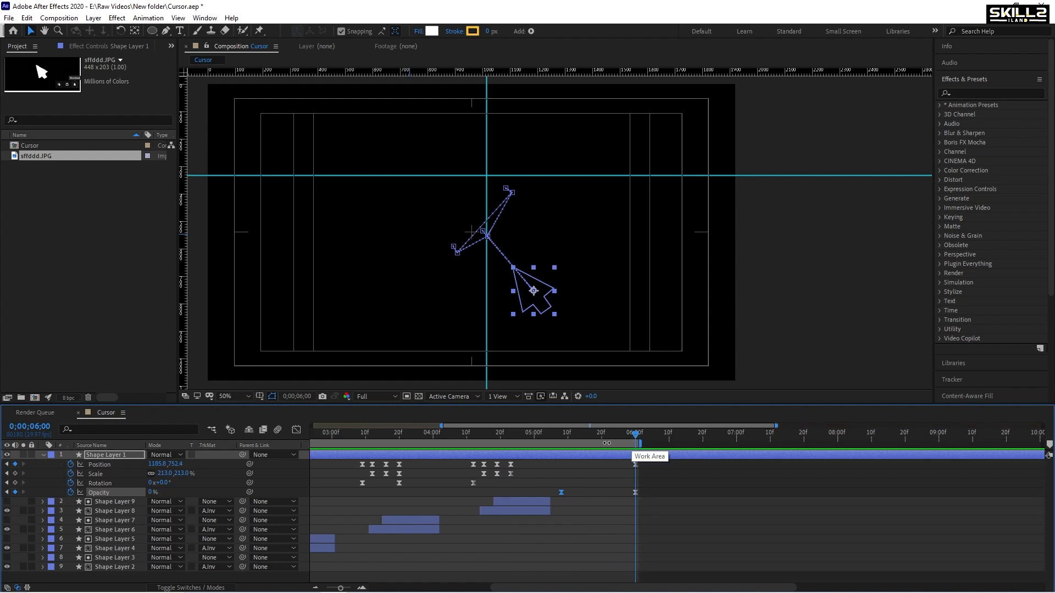
pyautogui.rightClick(607, 443)
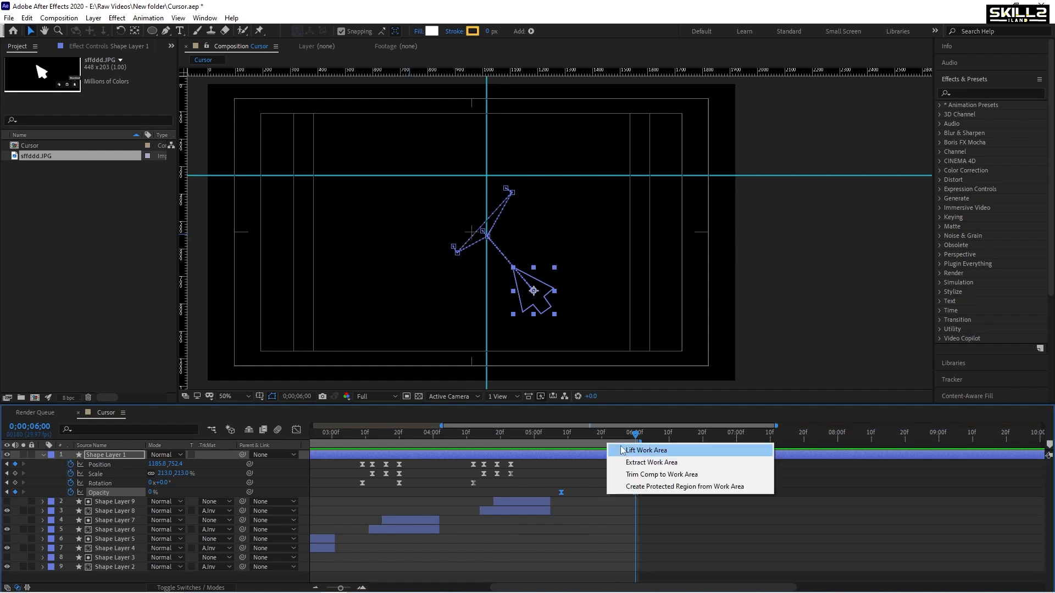
pyautogui.click(634, 476)
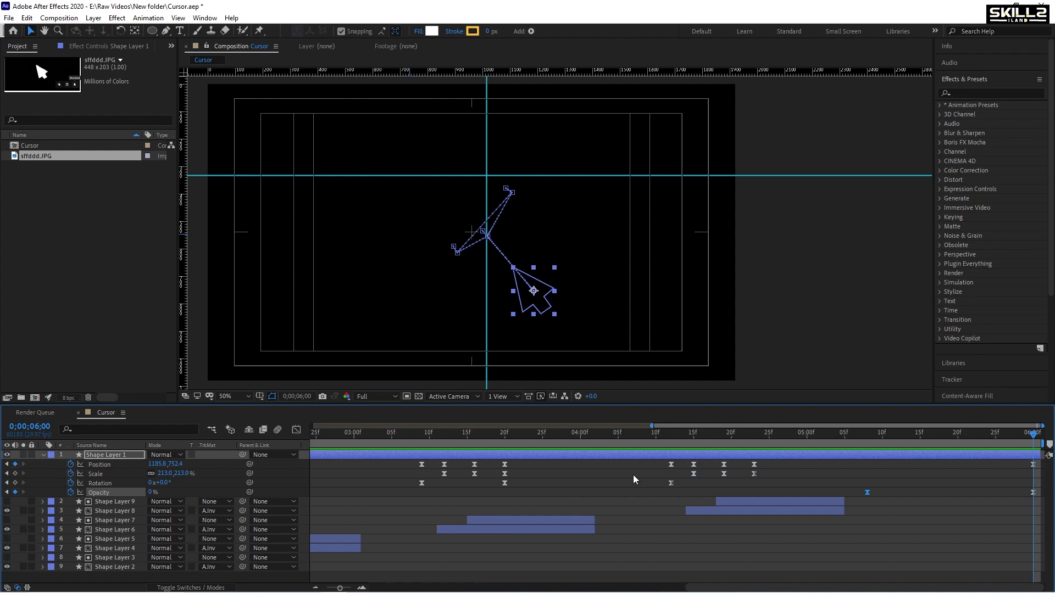
# - Collapse the arrow layer's properties, deselect all layers and save the project
pyautogui.hotkey('ctrl', 'a')
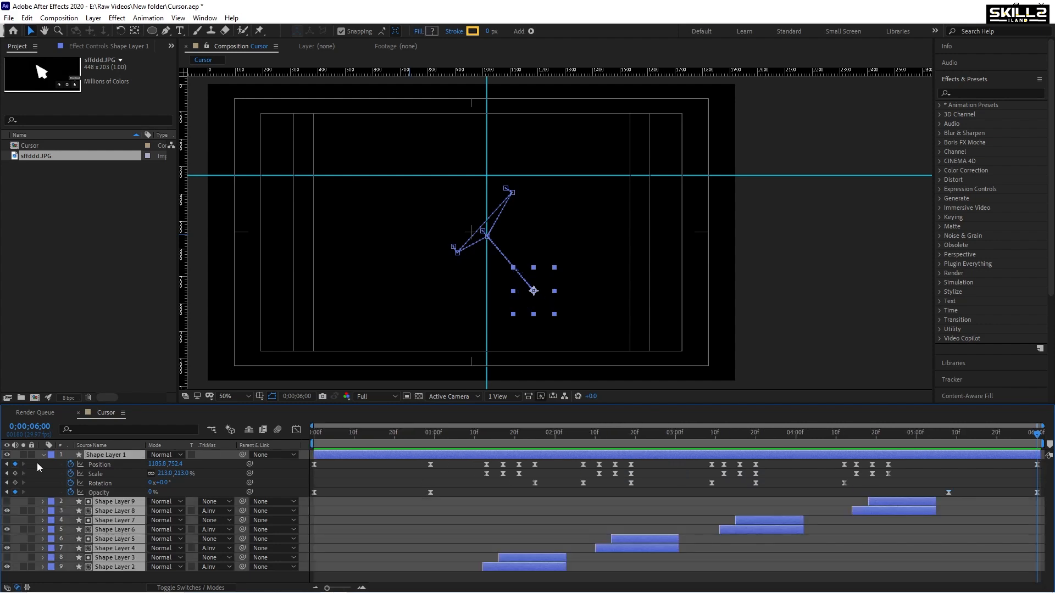
pyautogui.click(43, 455)
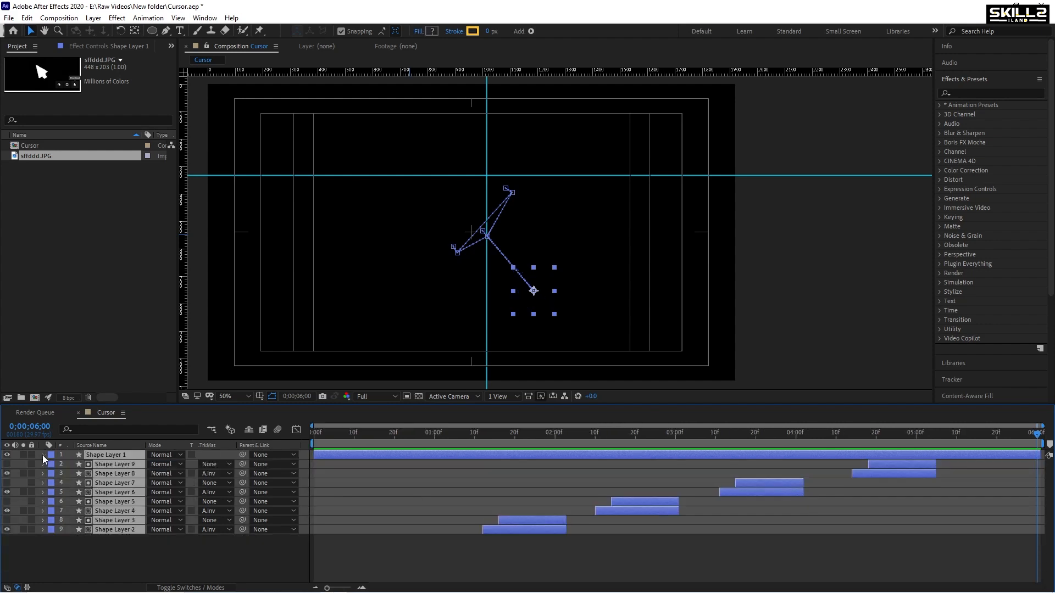
pyautogui.click(96, 542)
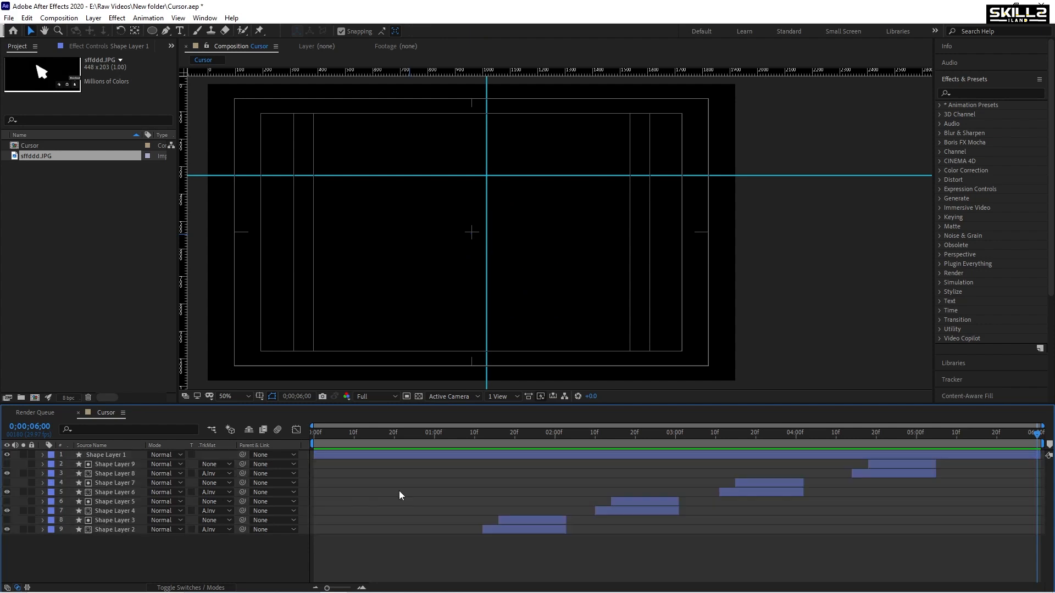
pyautogui.hotkey('ctrl', 's')
# - Preview the animation from the start and replay the first click from 0;00;00;24 to check its timing
pyautogui.moveTo(345, 436); pyautogui.dragTo(182, 431)
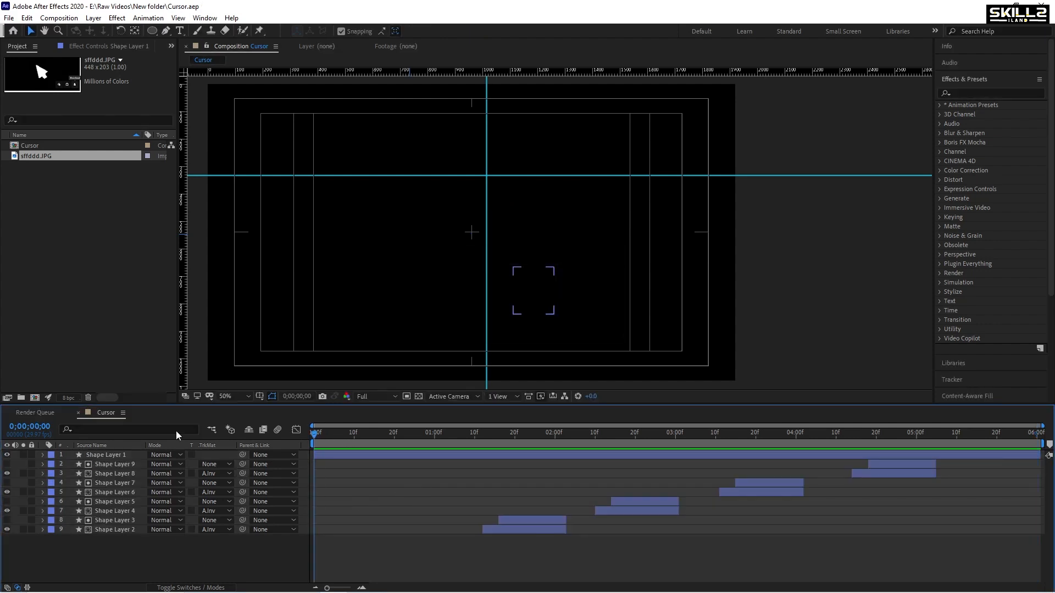
pyautogui.press('space')
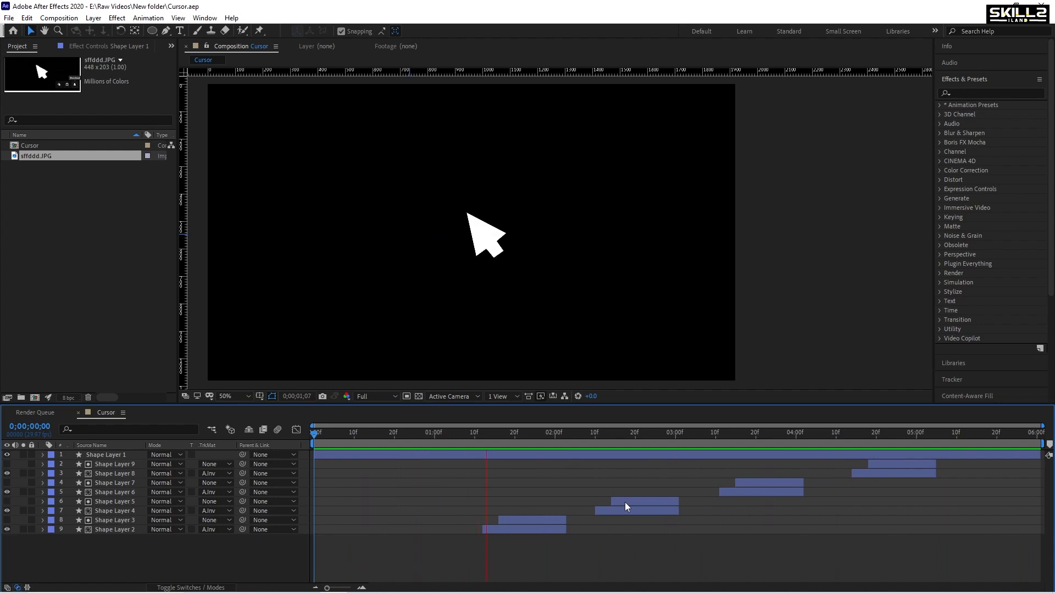
pyautogui.moveTo(453, 434); pyautogui.dragTo(409, 447)
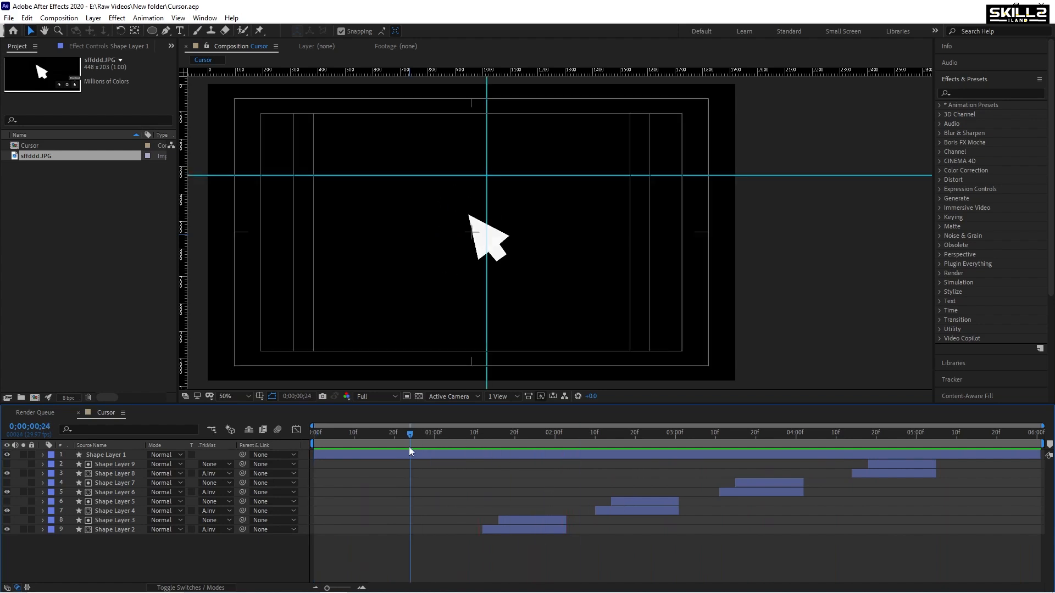
pyautogui.press('space')
pyautogui.press('space')
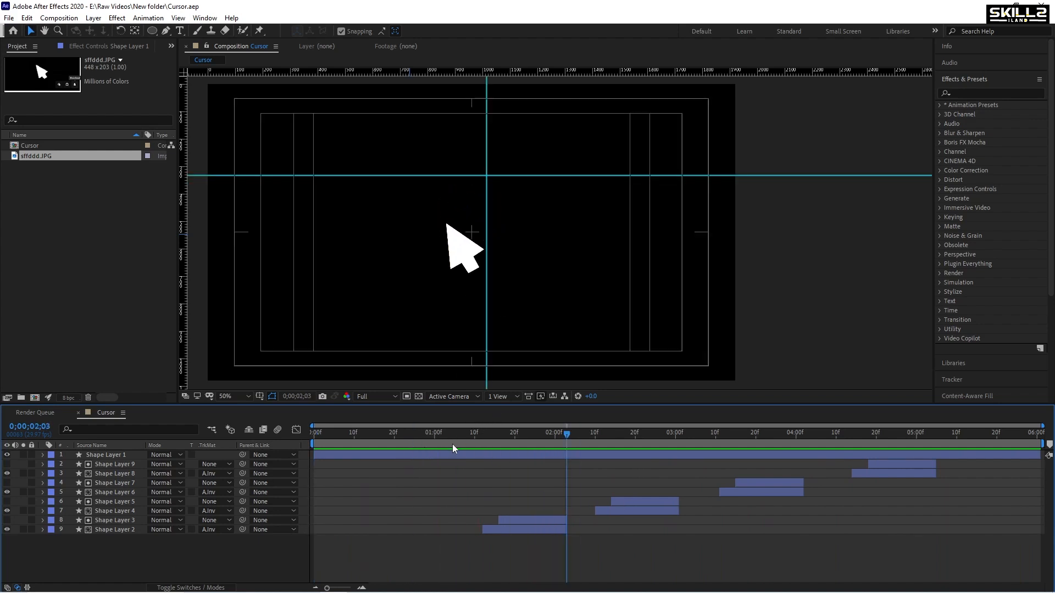
# - Shift the arrow's first-click Position, Scale and Rotation keyframes earlier so the group starts at 0;00;01;03, and save the project
pyautogui.click(450, 454)
pyautogui.press('u')
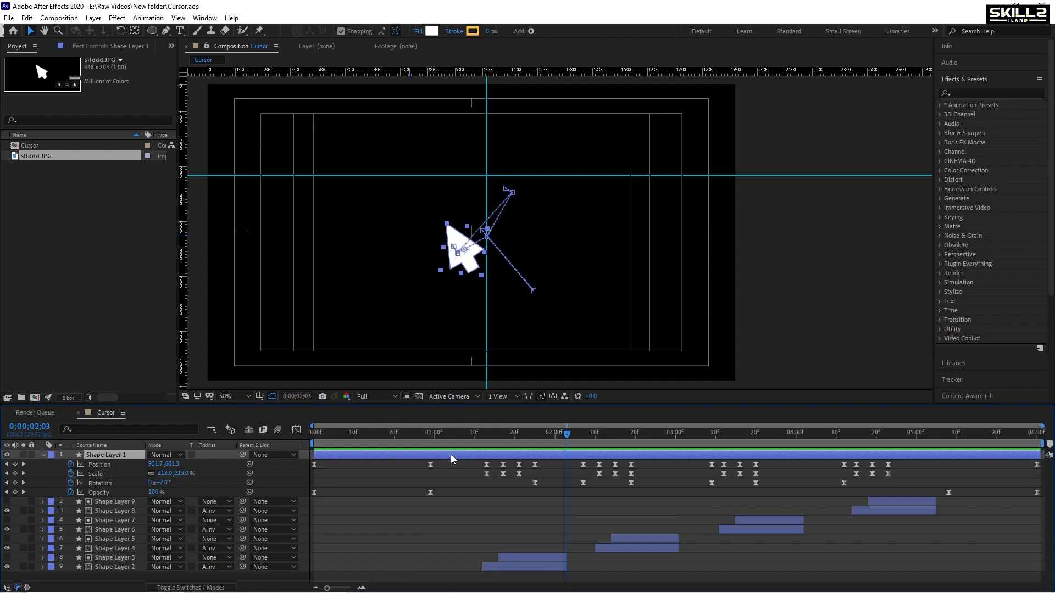
pyautogui.moveTo(429, 436); pyautogui.dragTo(475, 462)
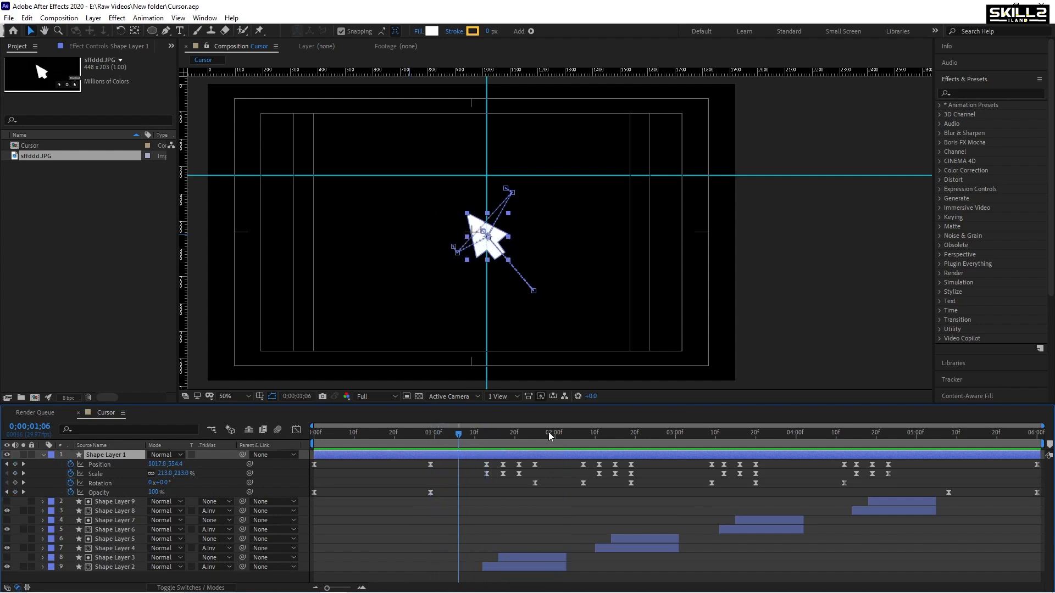
pyautogui.press('space')
pyautogui.press('space')
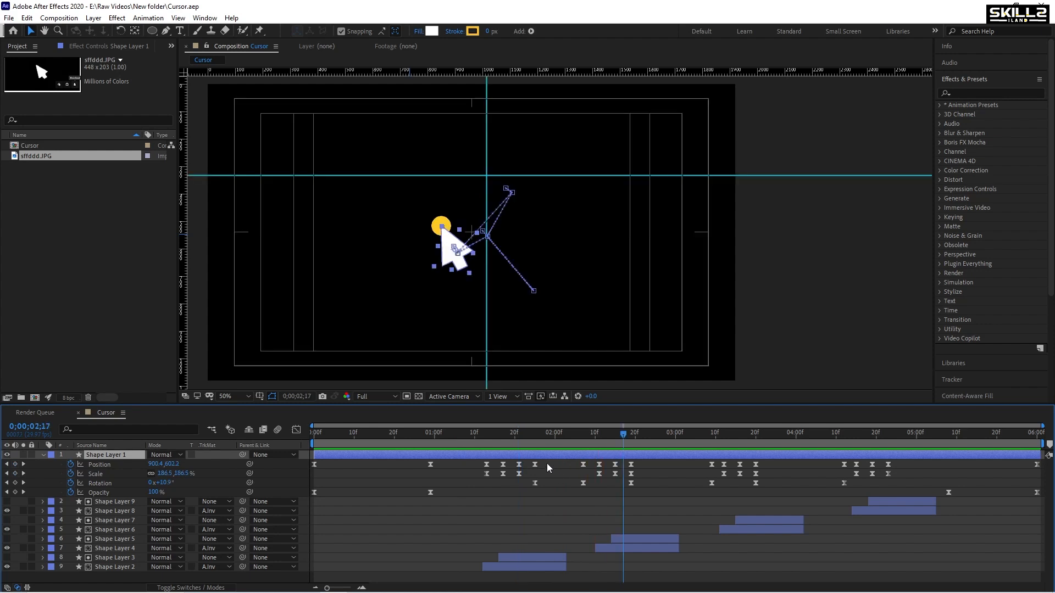
pyautogui.moveTo(548, 462); pyautogui.dragTo(447, 465)
pyautogui.click(449, 441)
pyautogui.hotkey('ctrl', 's')
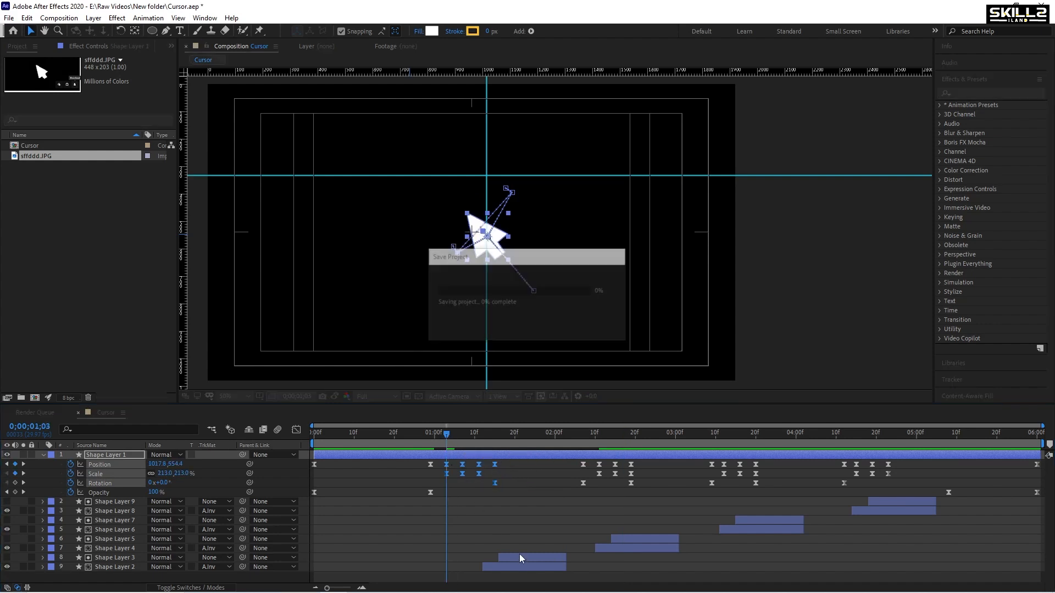
# - Shift Shape Layers 2 and 3 about 10 frames earlier to match the first click, save, preview the animation and collapse the arrow's properties
pyautogui.click(462, 442)
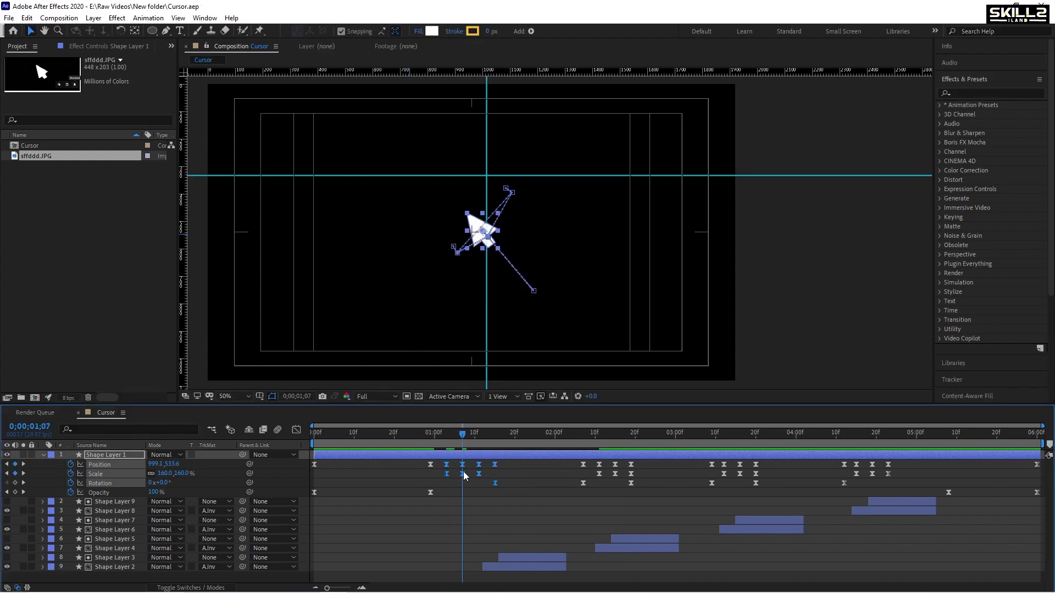
pyautogui.click(514, 557)
pyautogui.keyDown('shift'); pyautogui.click(512, 566); pyautogui.keyUp('shift')
pyautogui.moveTo(516, 554); pyautogui.dragTo(480, 555)
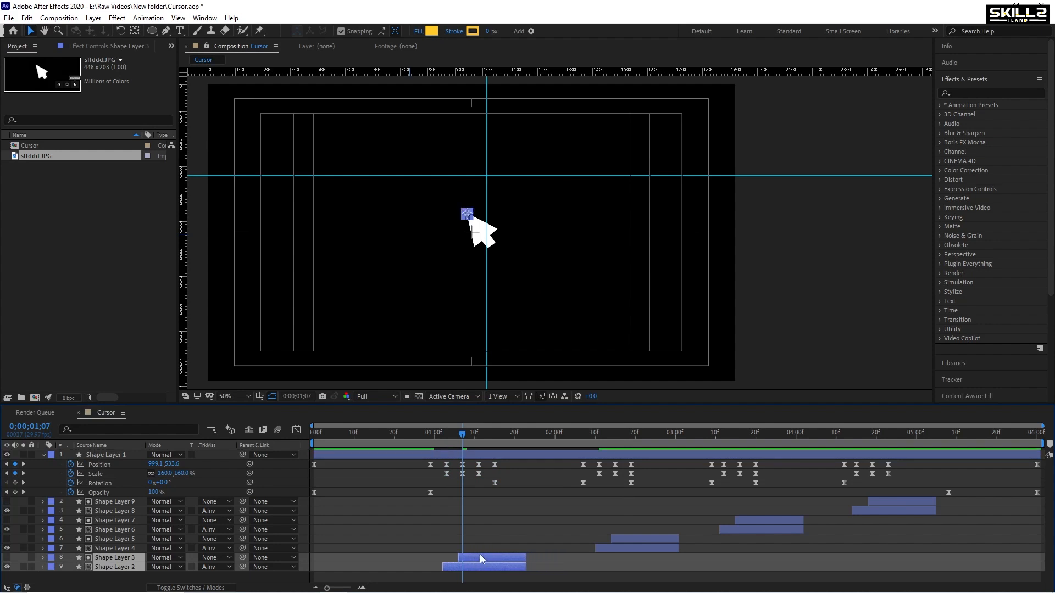
pyautogui.hotkey('ctrl', 's')
pyautogui.press('space')
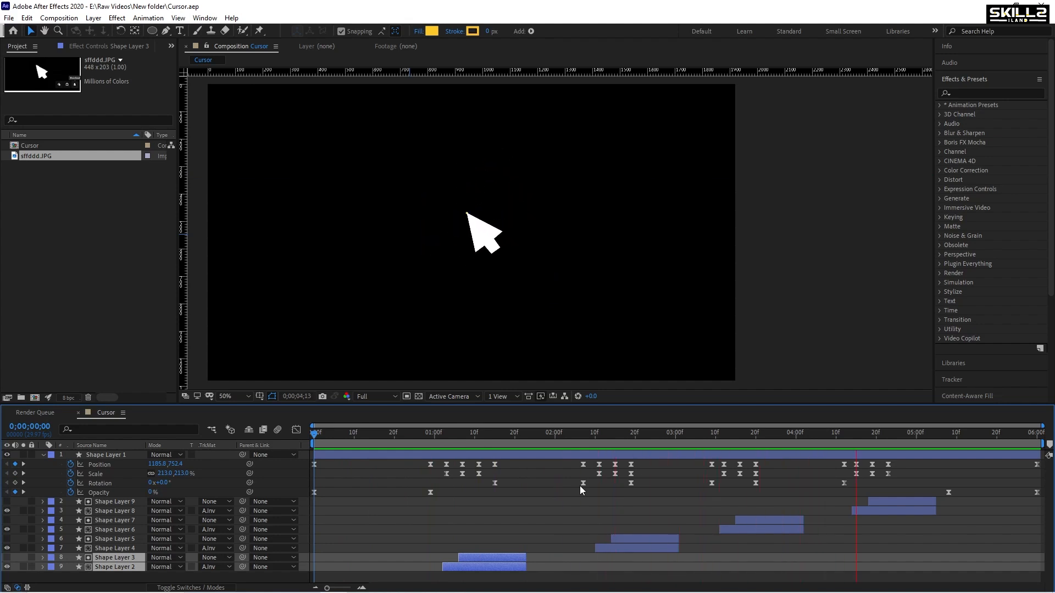
pyautogui.press('u')
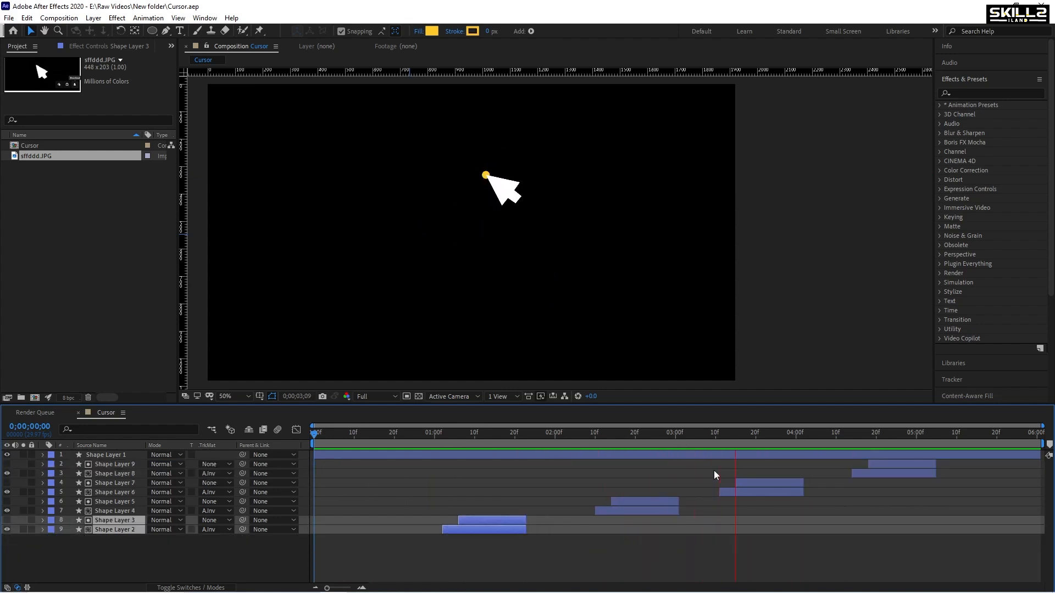